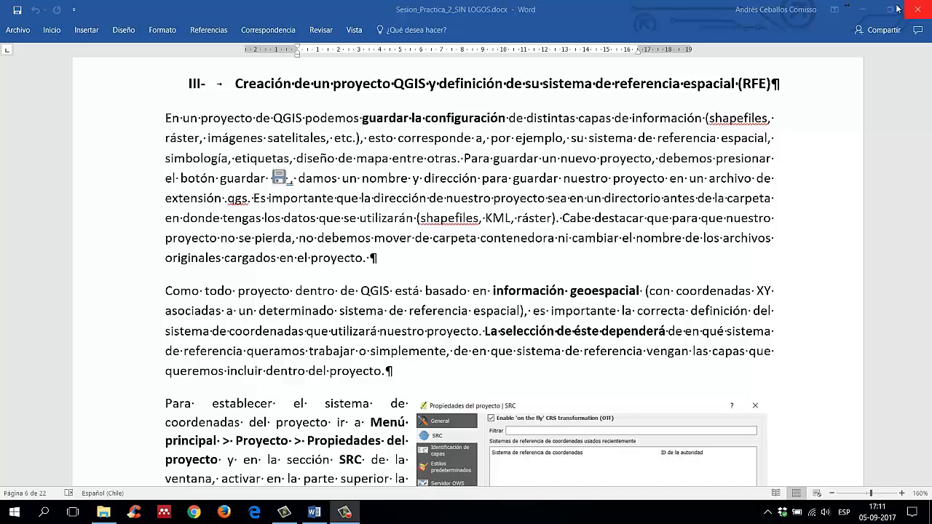
Step: Leave the Word guide and open the desktop project file Proyecto_Practico_2.qgs in QGIS, dismissing the startup tips
left_click(868, 10)
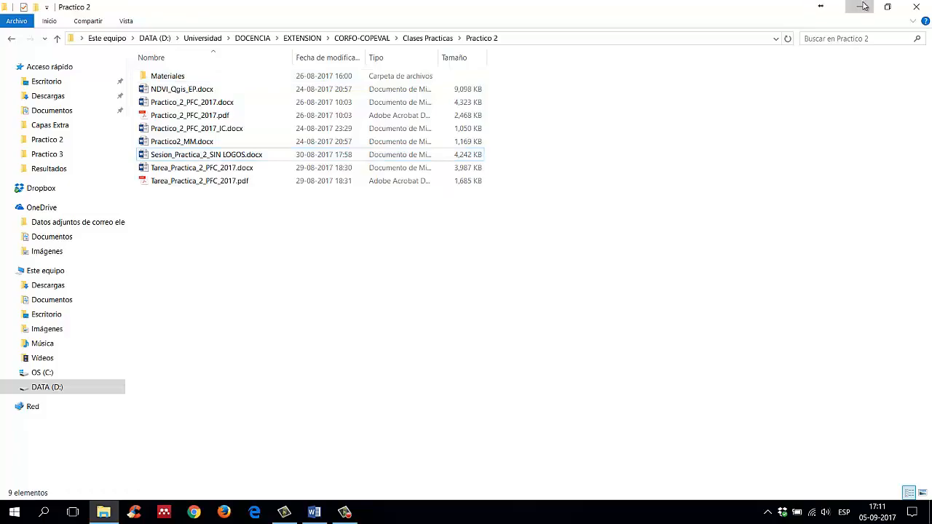
left_click(858, 6)
left_click(29, 193)
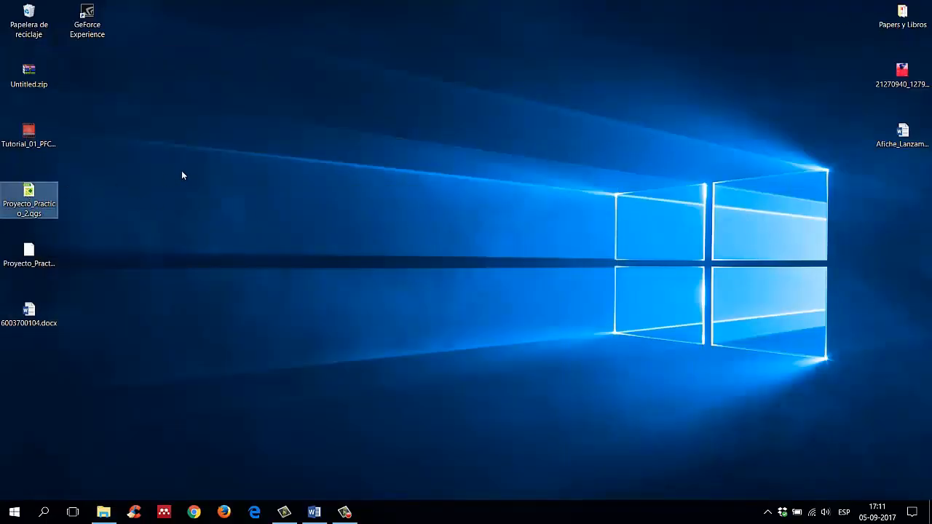
key("Return")
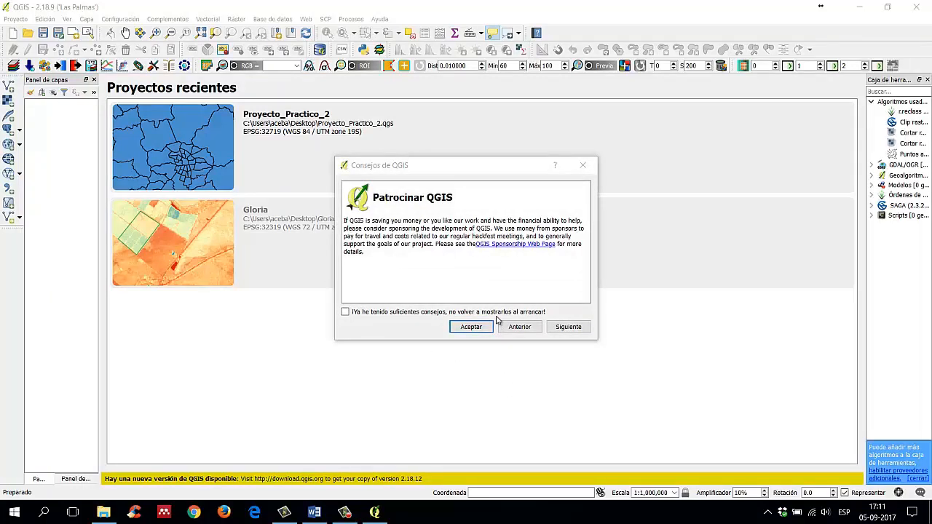
left_click(475, 329)
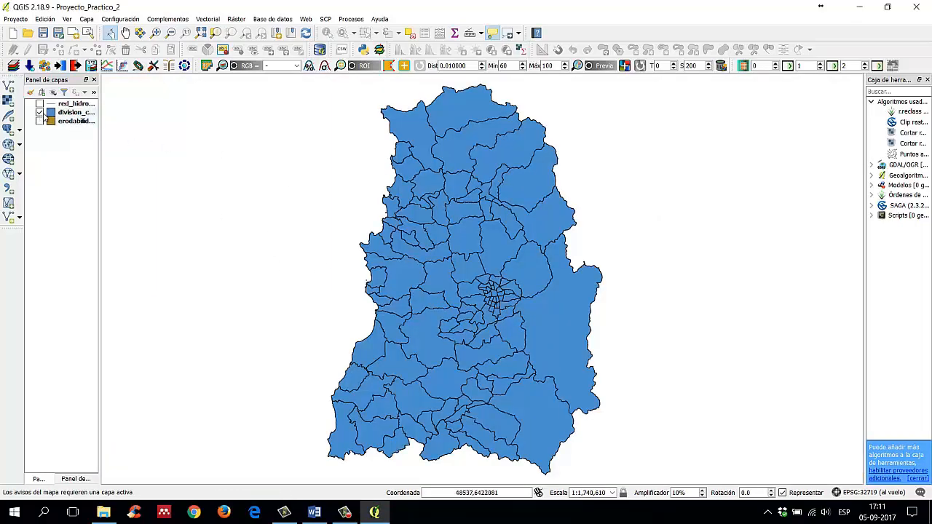
Step: Inspect the division_comunal_clip, red_hidrografica_clip and erodabilidad_clip layers one by one by toggling their visibility, widening the layer list to read their full names
left_click(39, 113)
left_click(40, 113)
left_click(40, 113)
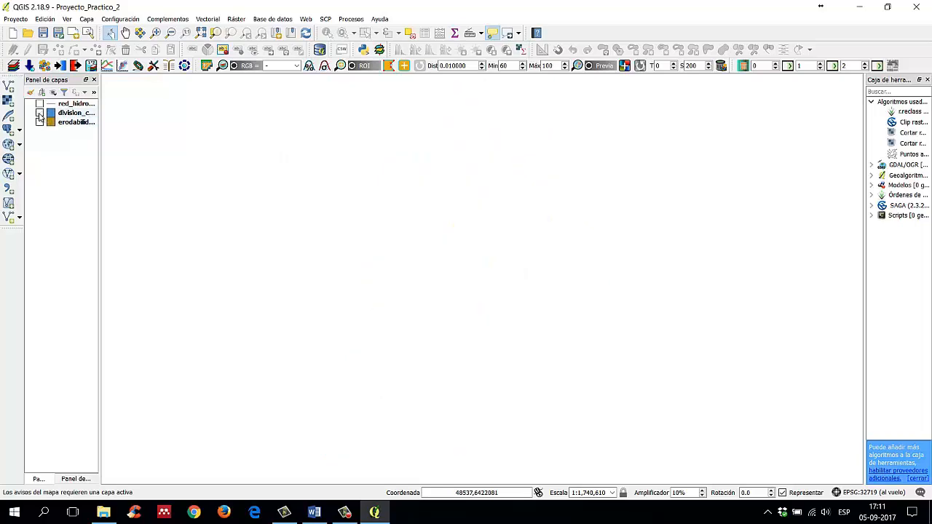
left_click(40, 114)
left_click(39, 114)
left_click(39, 103)
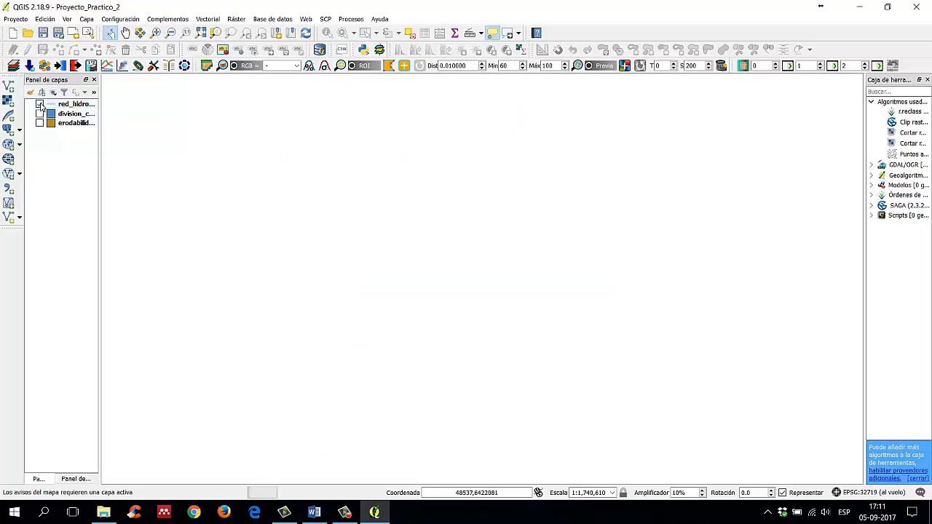
left_click_drag(99, 139, 184, 141)
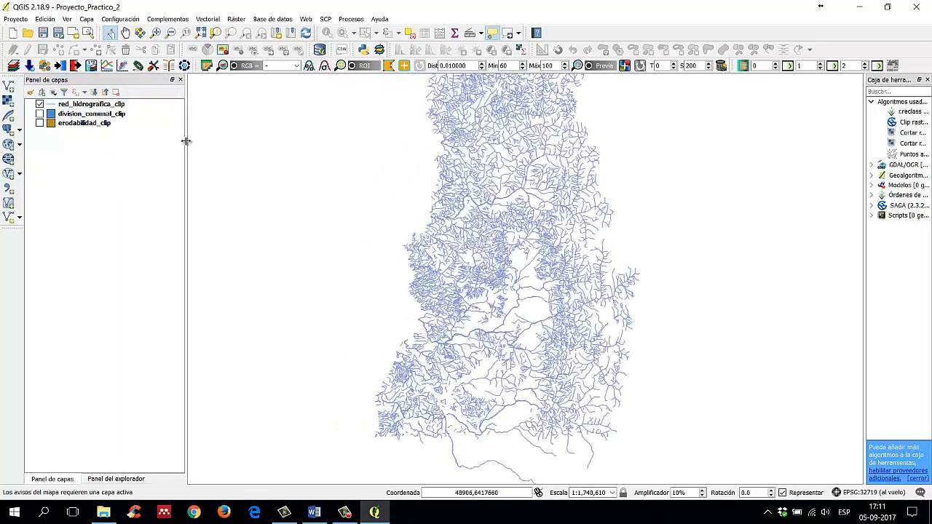
left_click(39, 104)
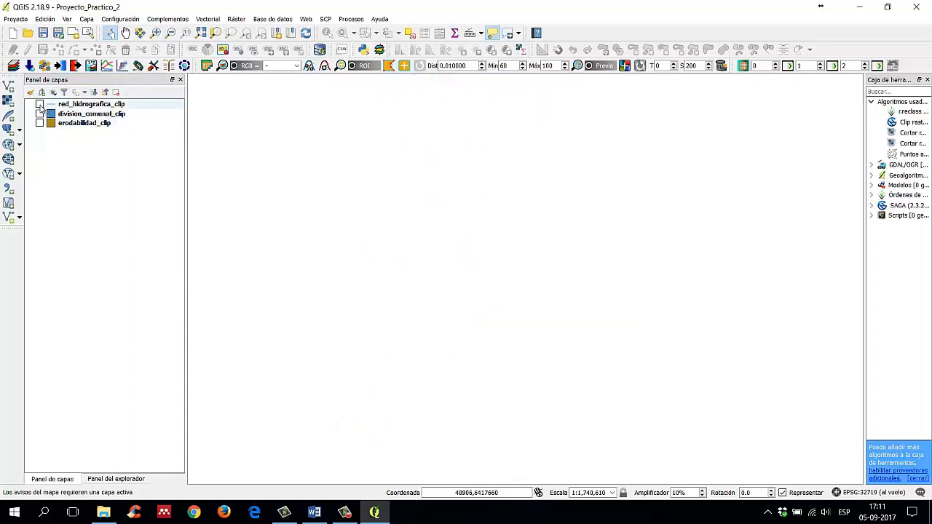
left_click(40, 105)
left_click(39, 104)
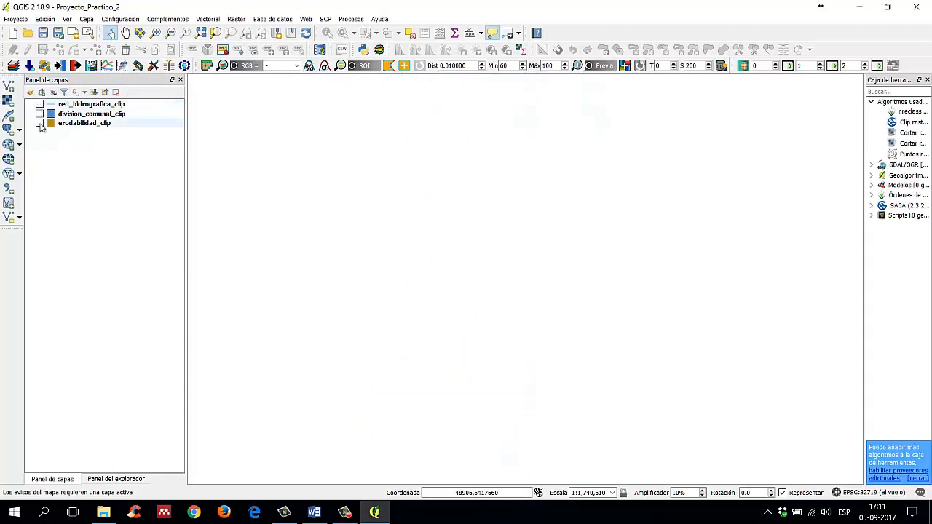
left_click(39, 123)
left_click(40, 125)
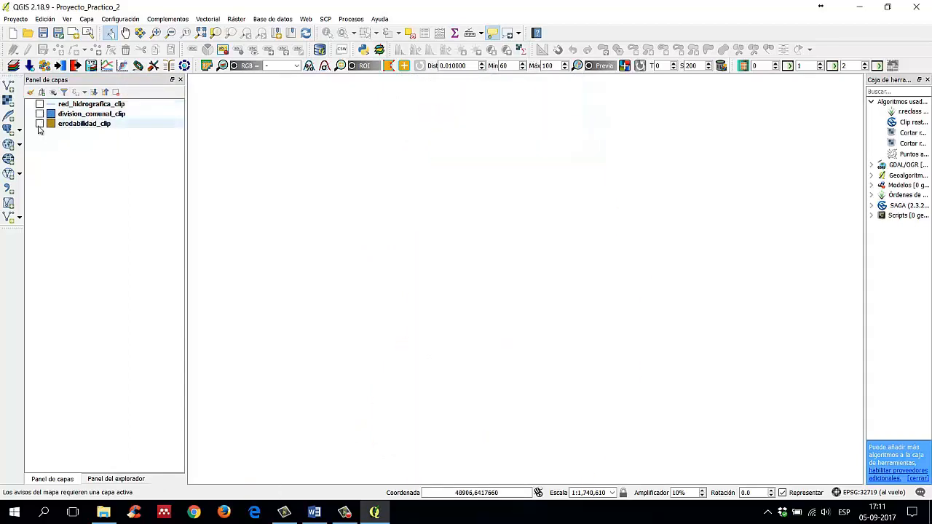
Step: Make the erodabilidad_clip, division_comunal_clip and red_hidrografica_clip layers all visible in the map
left_click(40, 124)
left_click(39, 113)
left_click(45, 104)
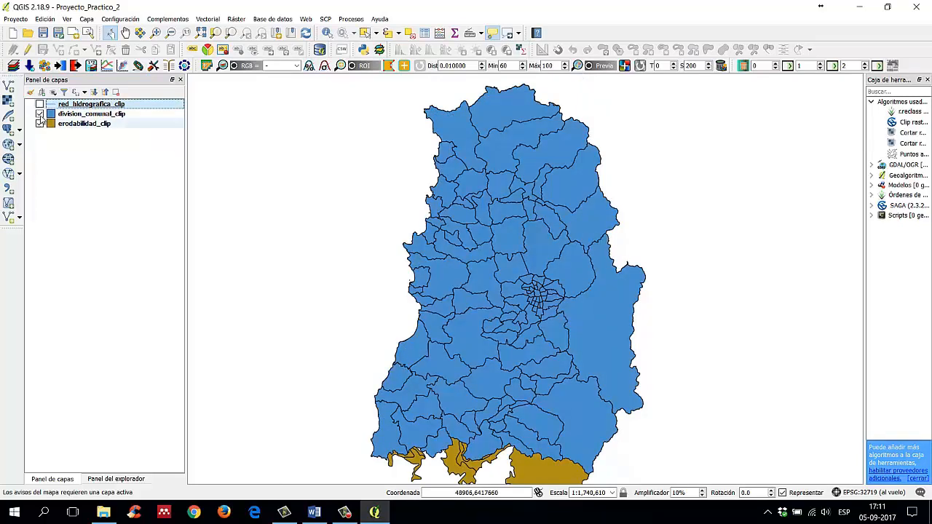
left_click(39, 104)
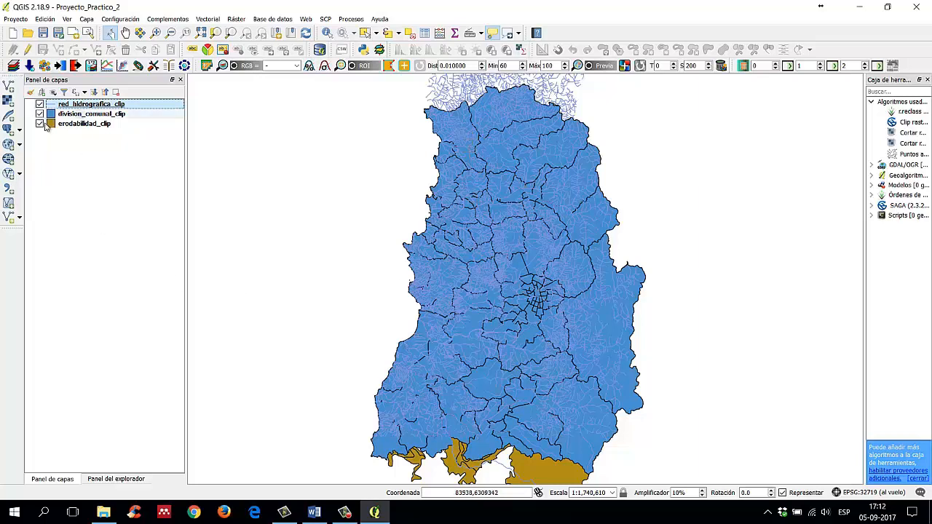
Step: Hide the erodabilidad_clip layer and save the project
left_click(119, 115)
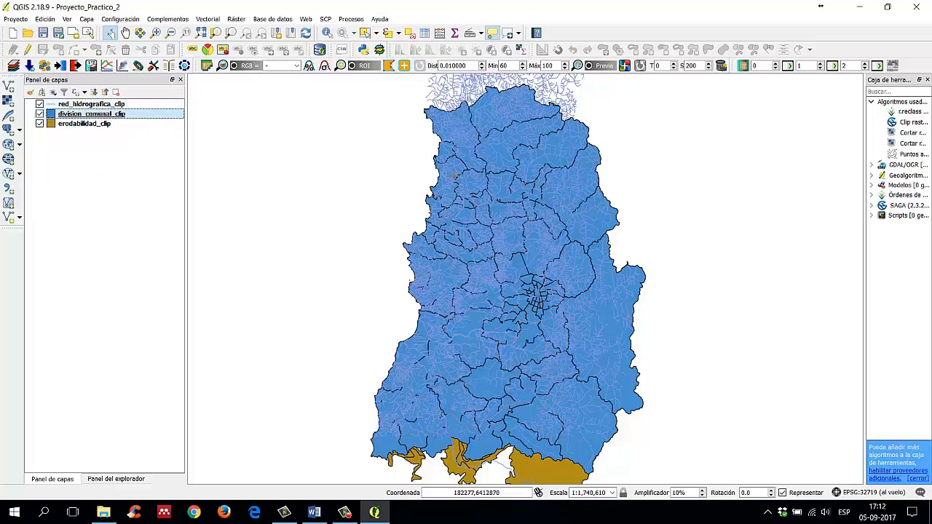
left_click(40, 124)
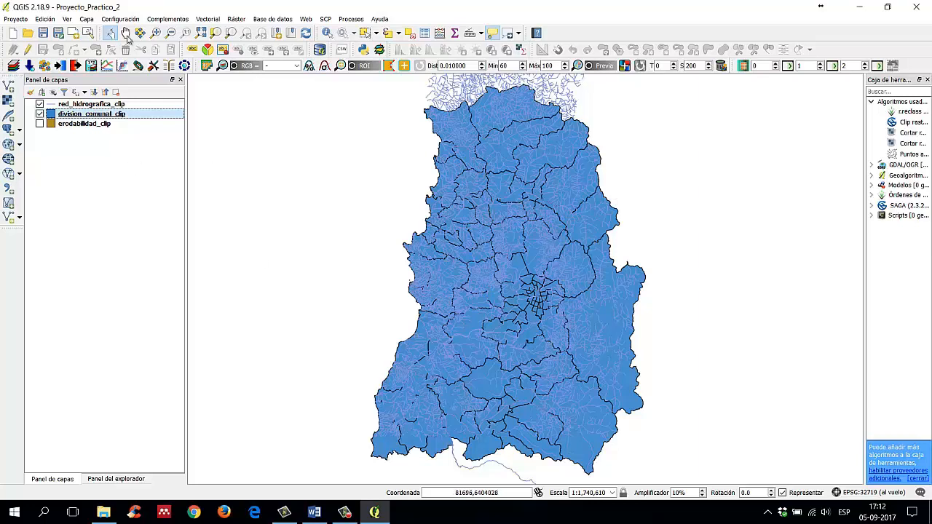
left_click(44, 35)
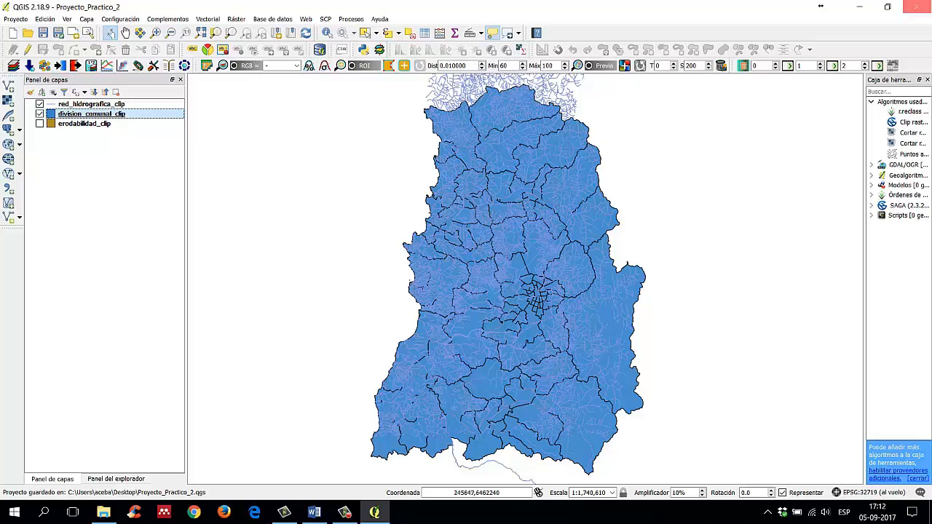
Step: Check the saved Proyecto_Practico_2.qgs file on the desktop and return to QGIS
left_click(859, 7)
left_click(25, 206)
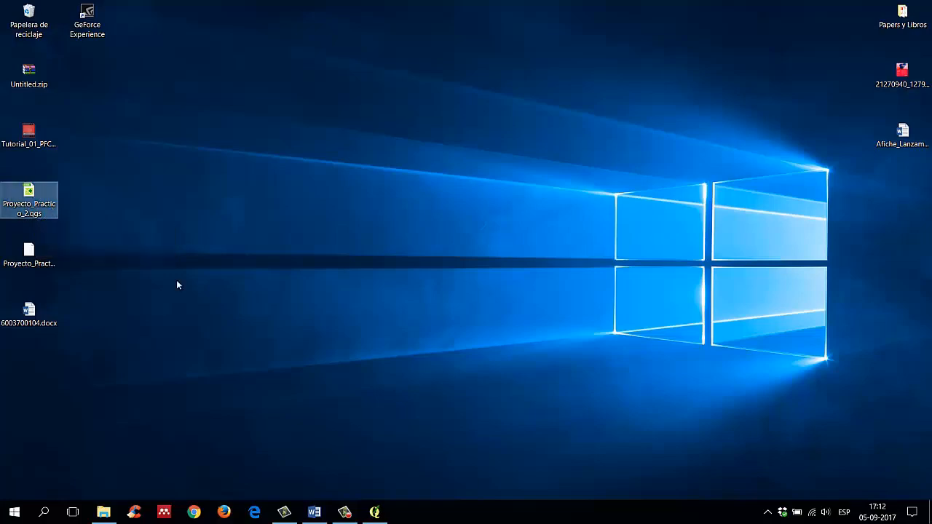
left_click(374, 512)
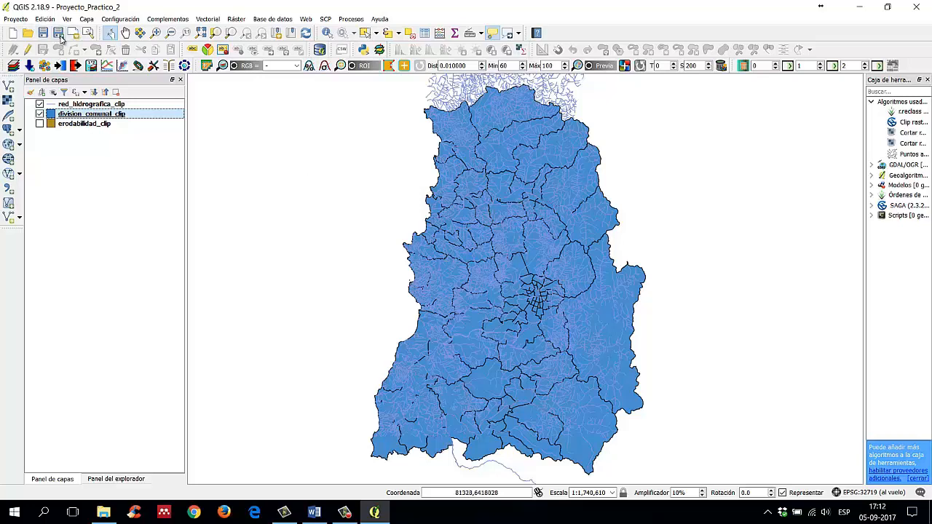
Step: Save a copy of the project on the desktop under the name Proyecto_Extra.qgs
left_click(60, 35)
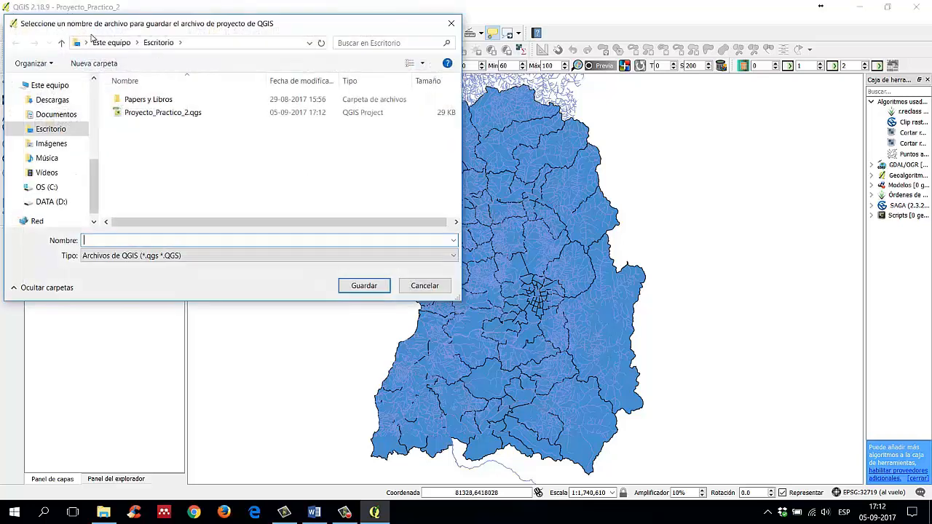
left_click_drag(155, 16, 433, 117)
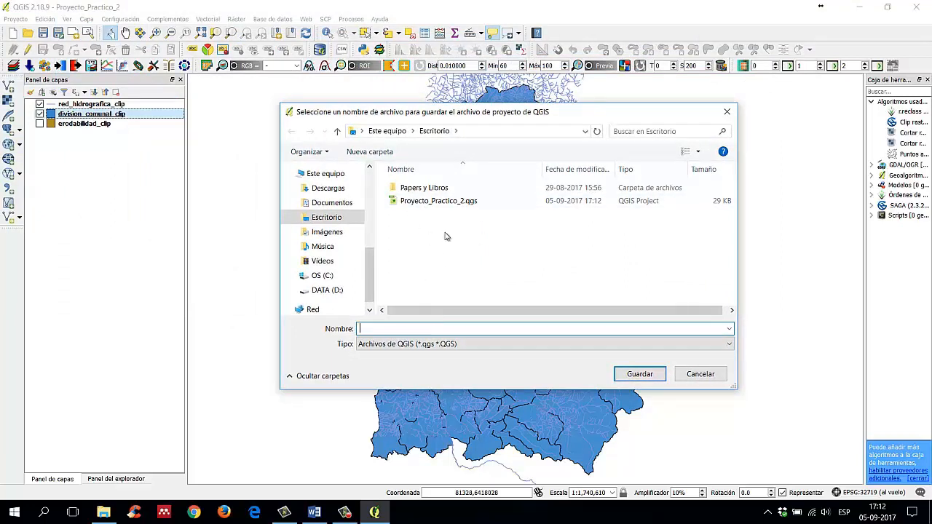
left_click(459, 202)
left_click(433, 331)
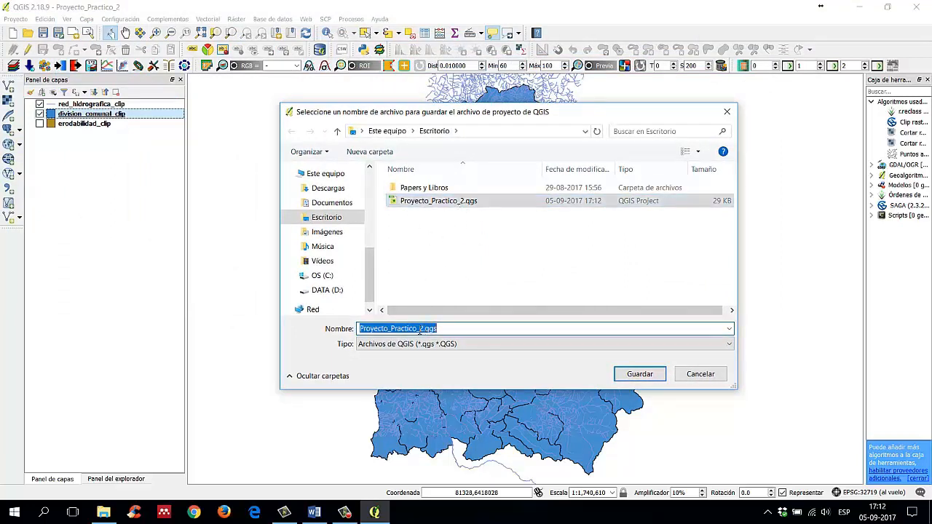
left_click_drag(425, 331, 393, 331)
type("E")
type("ra")
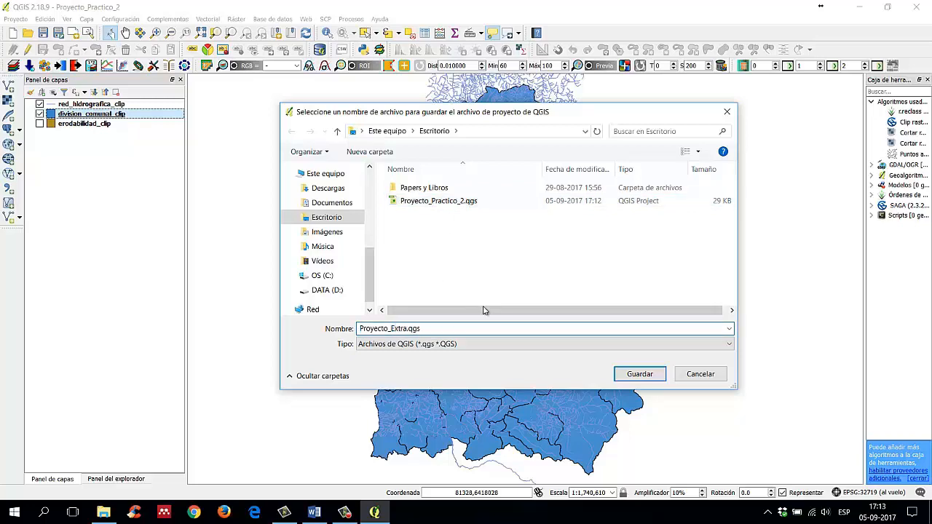
left_click(640, 374)
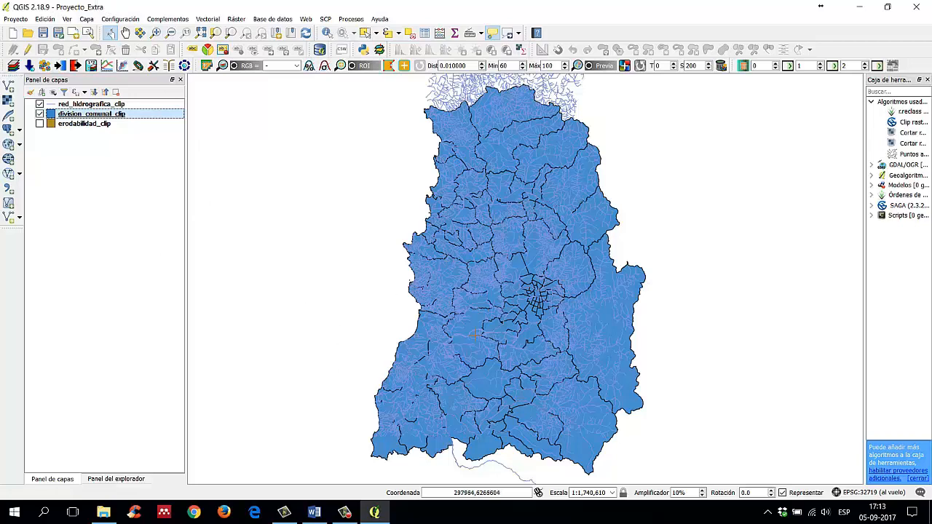
Step: Close QGIS and reopen Proyecto_Practico_2.qgs from the desktop, dismissing the startup tips
left_click(912, 6)
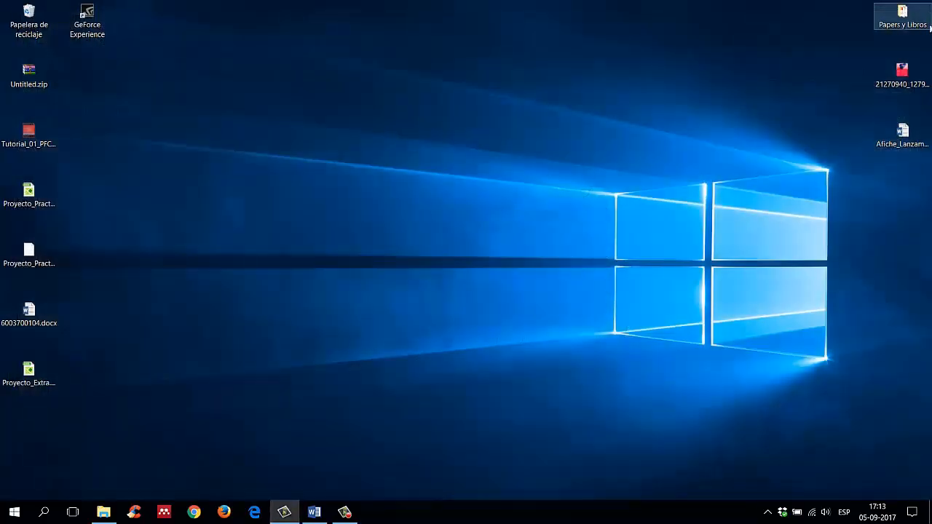
left_click(30, 204)
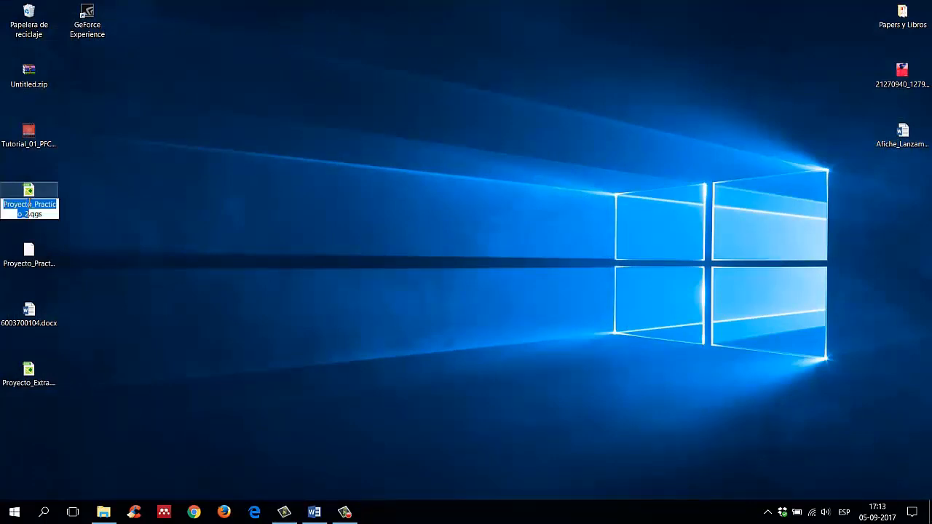
key("Return")
key("Return")
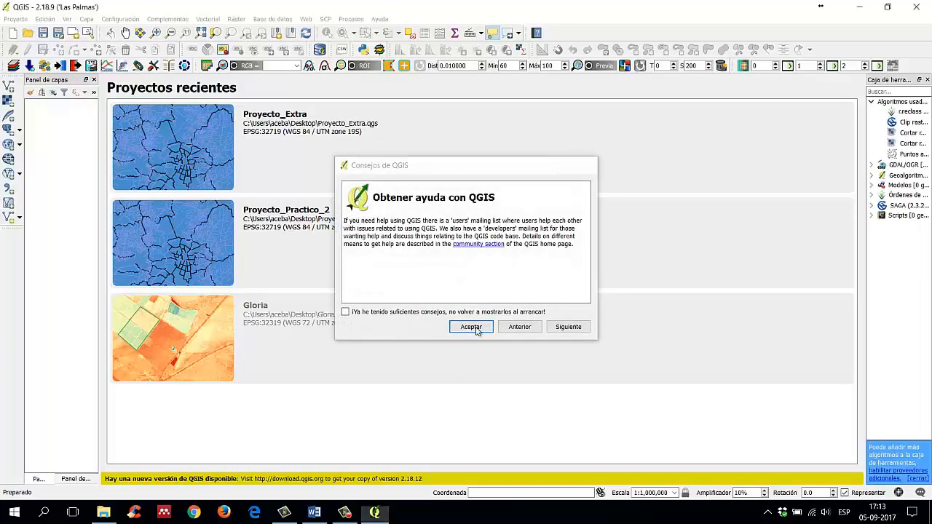
left_click(471, 327)
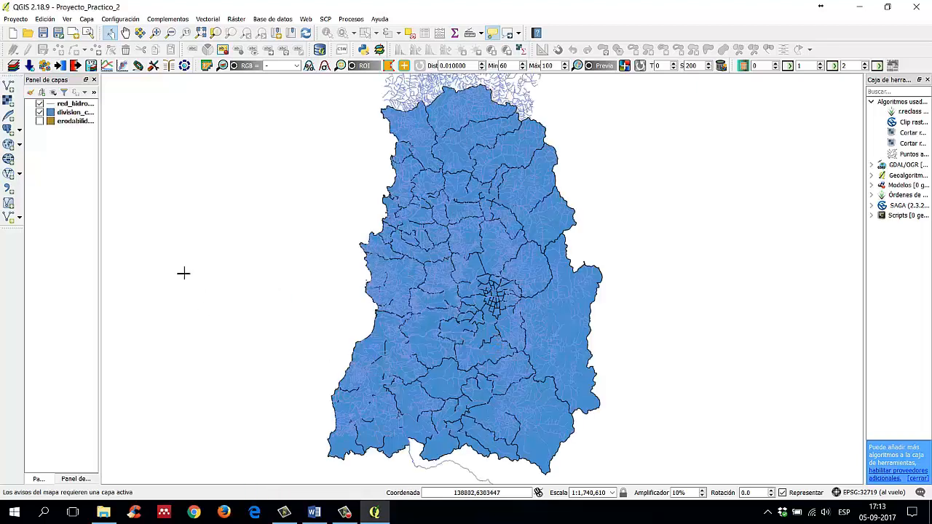
Step: Show the erodabilidad_clip layer and examine the full extent of the three layers
left_click(39, 121)
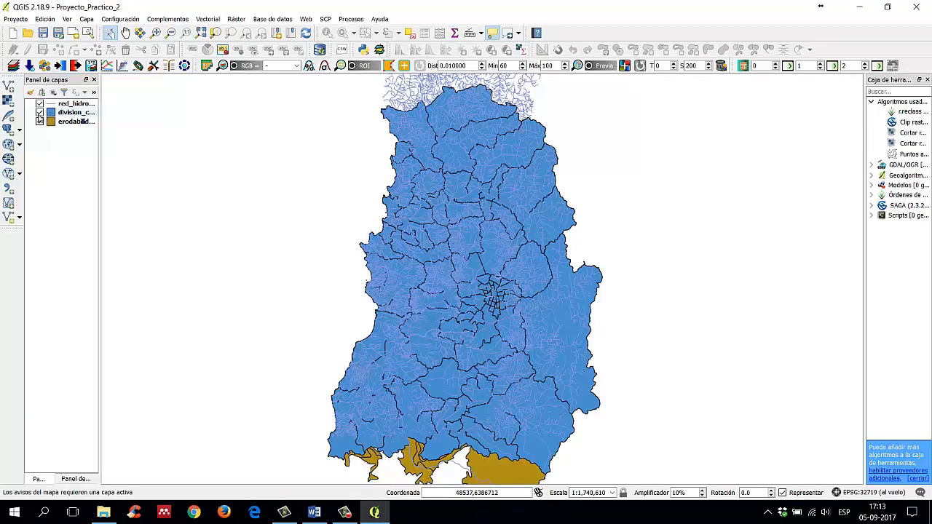
left_click(245, 33)
scroll(393, 212, "up", 3)
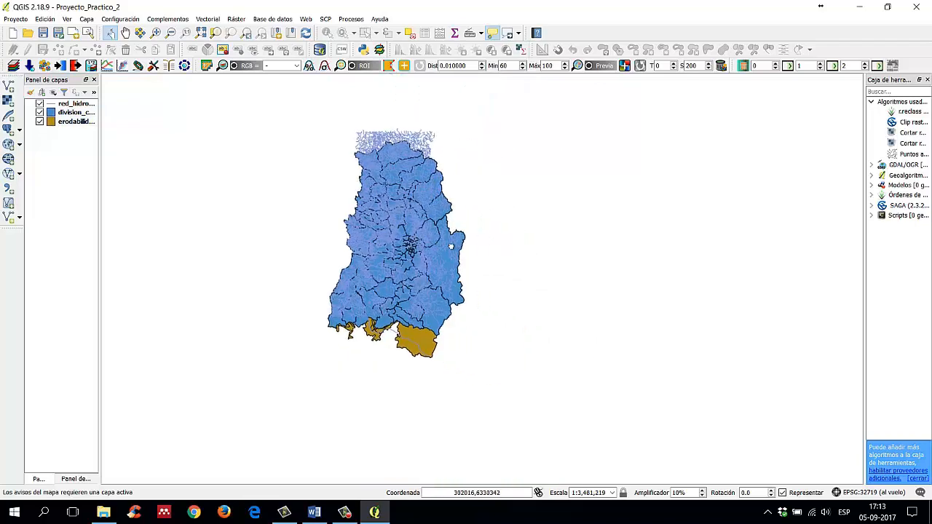
scroll(466, 264, "down", 2)
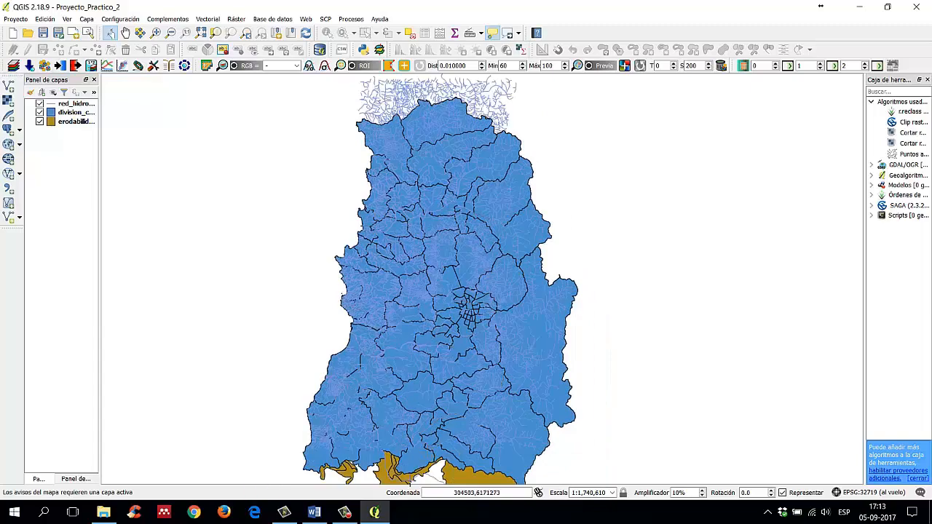
Step: Switch to the Word guide to review the section on creating a QGIS project, and return to QGIS
mouse_move(375, 514)
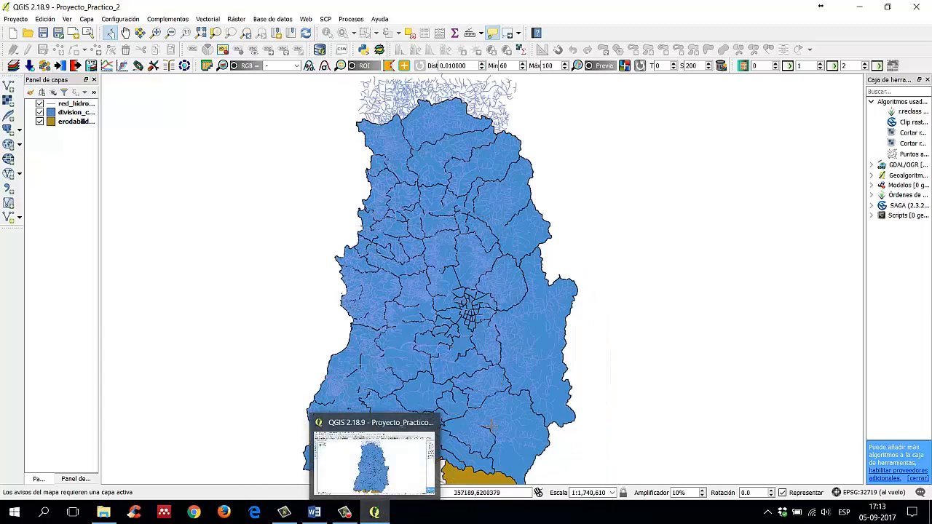
left_click(314, 513)
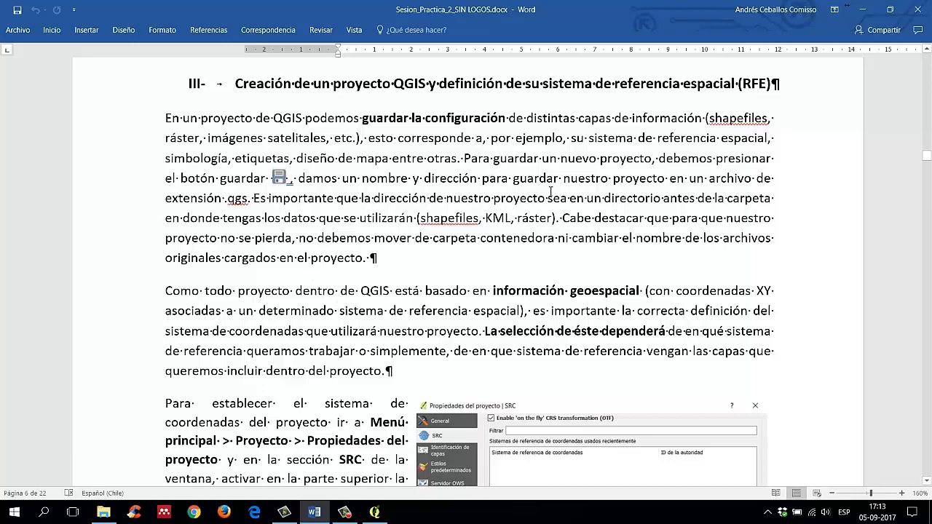
left_click(862, 9)
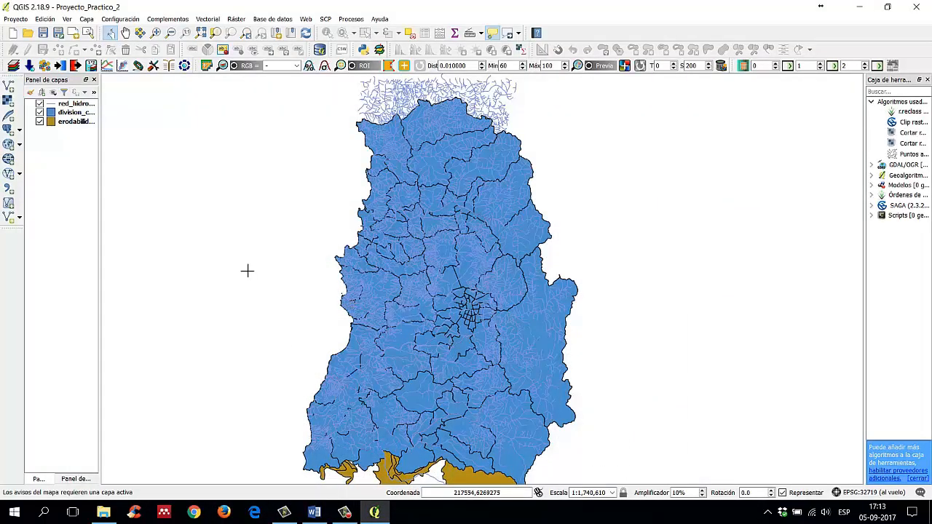
Step: Start a new empty project, discarding the unsaved changes to the current one
left_click(13, 33)
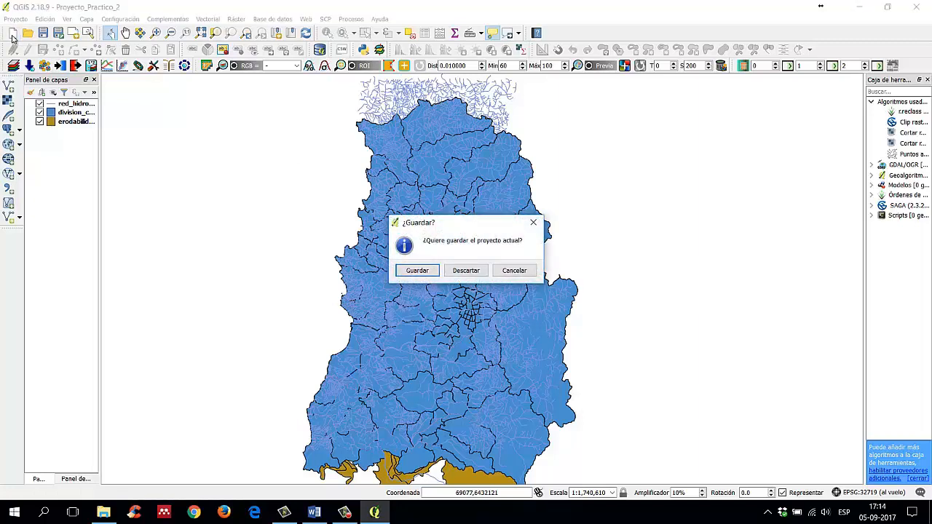
left_click(477, 274)
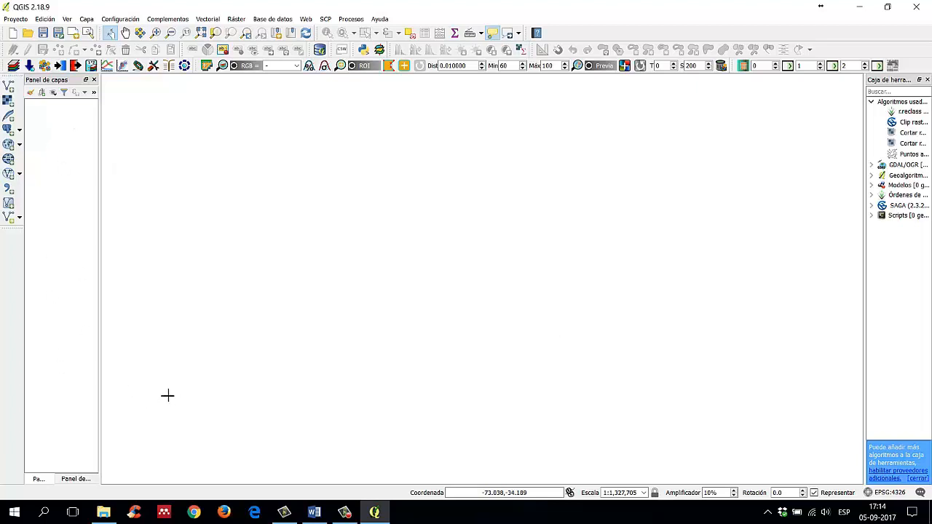
Step: Dock the file explorer panel above the layers panel so that both are shown at the same time
left_click(77, 478)
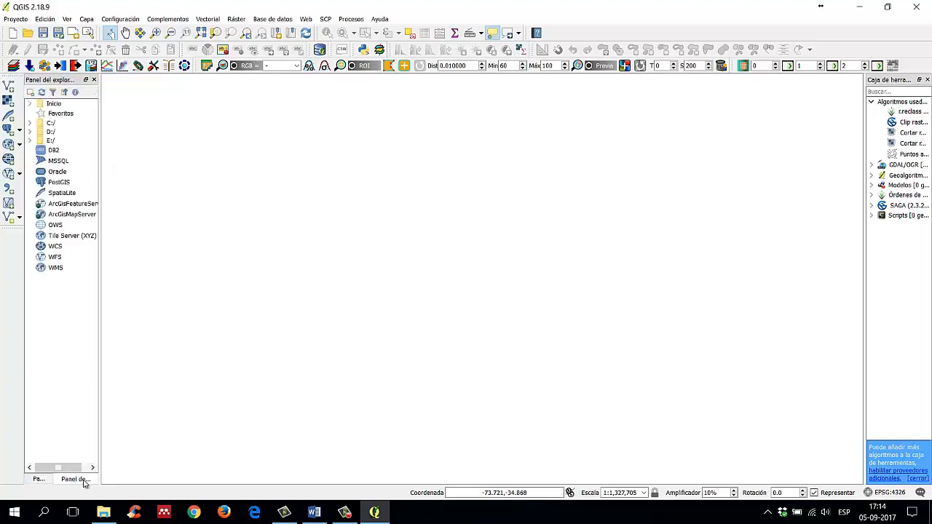
left_click(38, 479)
left_click(74, 481)
left_click_drag(49, 80, 57, 282)
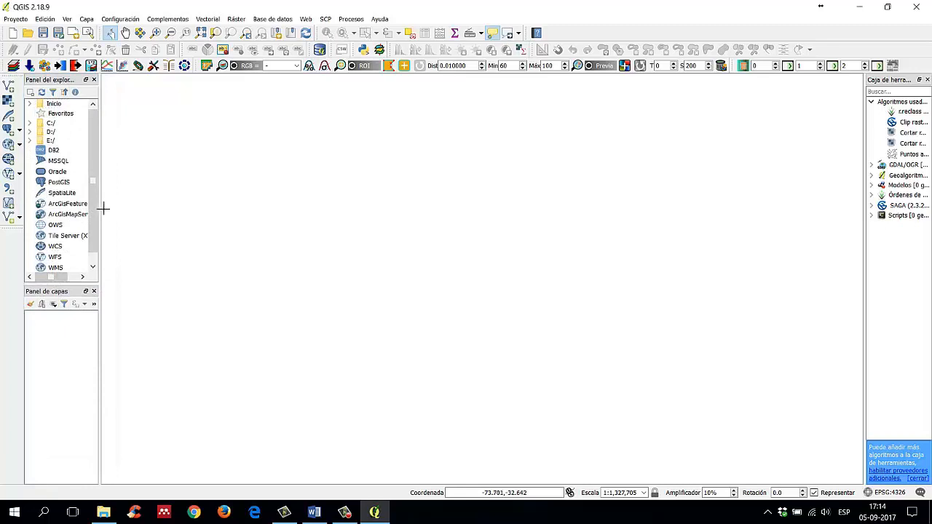
Step: Adjust the stacked explorer and layers panels to a moderate width that shows all data source names, and reposition the layer toolbar
left_click_drag(100, 208, 231, 226)
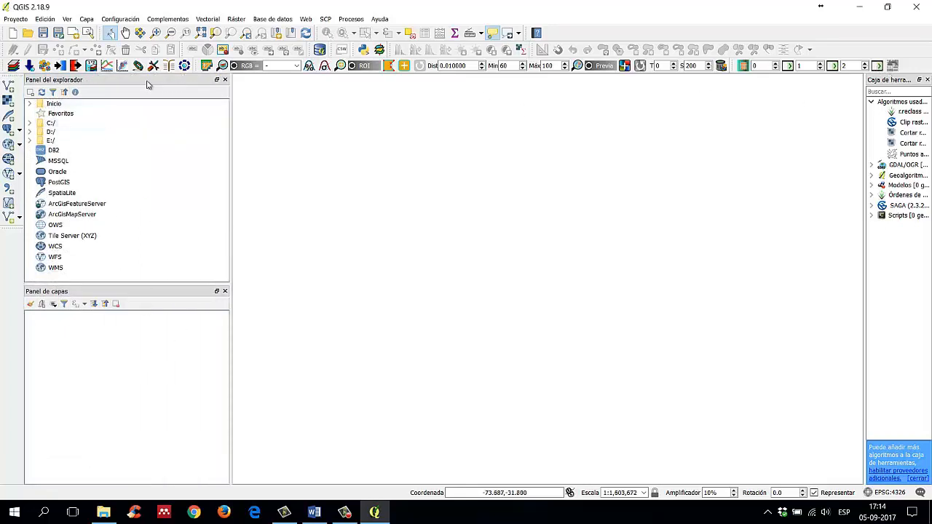
left_click_drag(9, 77, 25, 86)
left_click(380, 199)
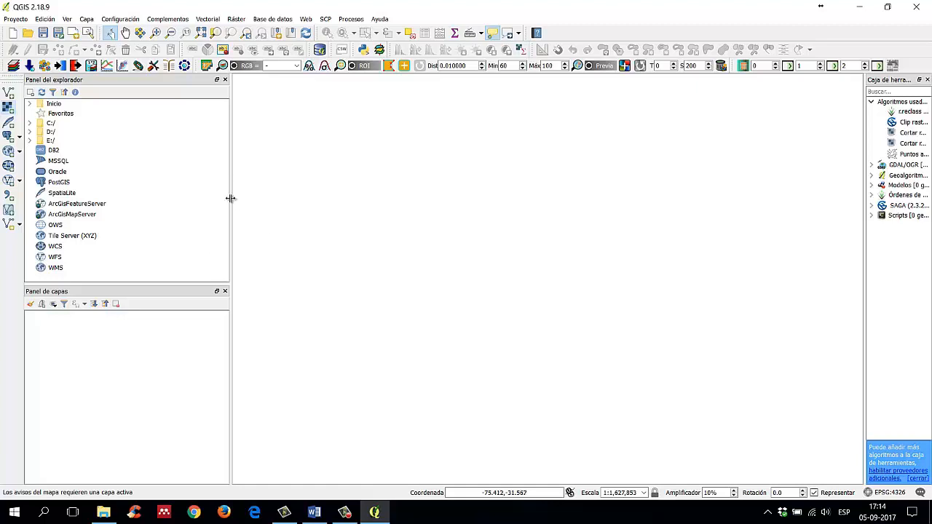
left_click_drag(230, 198, 163, 223)
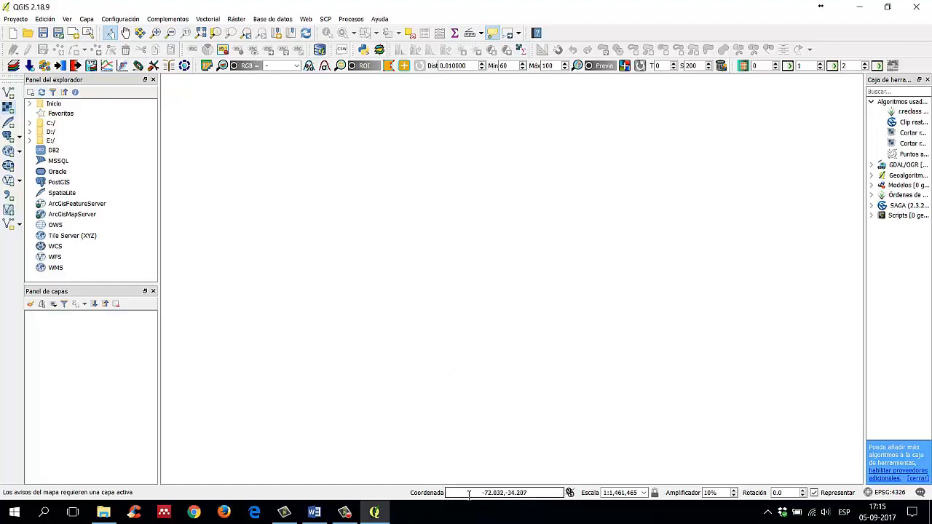
Step: Examine the current map coordinate readout and how it and the scale respond to zooming the empty map out
left_click_drag(482, 493, 539, 493)
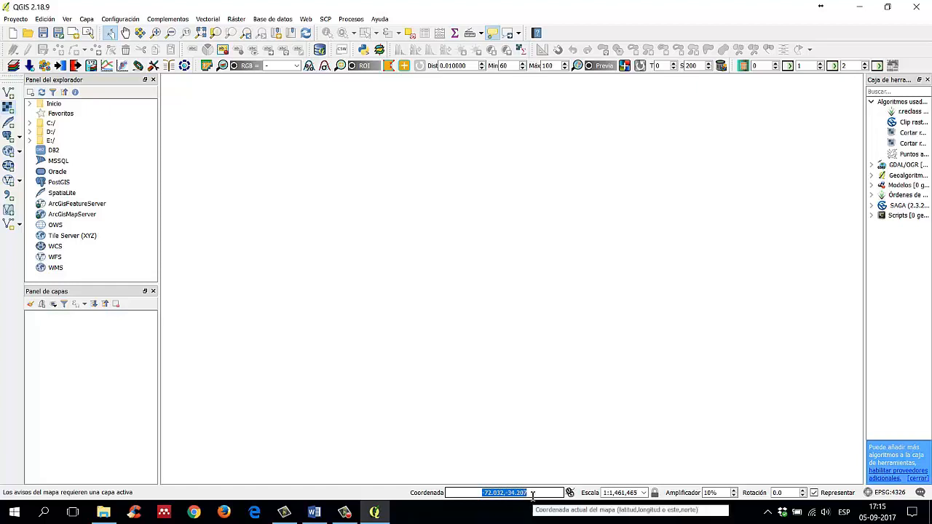
left_click(510, 493)
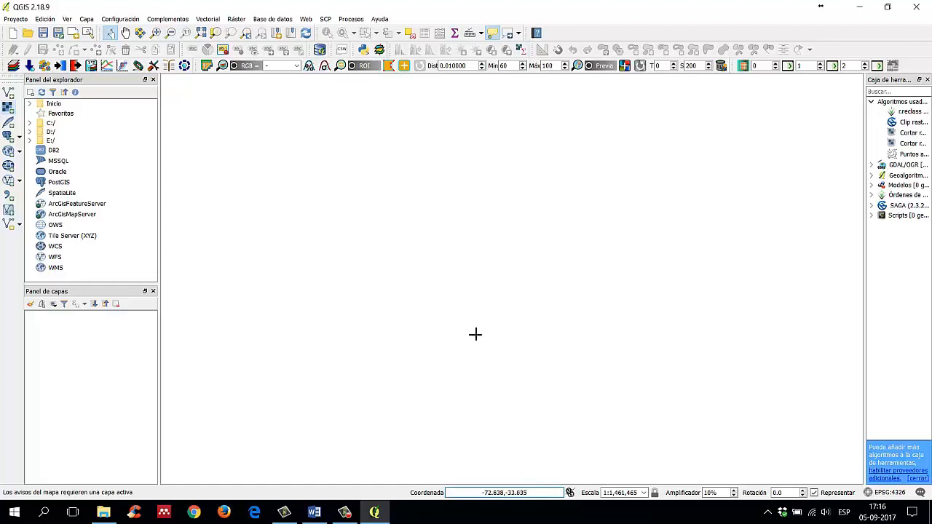
scroll(463, 342, "down", 2)
scroll(481, 342, "down", 2)
Step: Switch to the Word guide and review the passage on defining the project's coordinate reference system
left_click(314, 512)
scroll(569, 283, "down", 2)
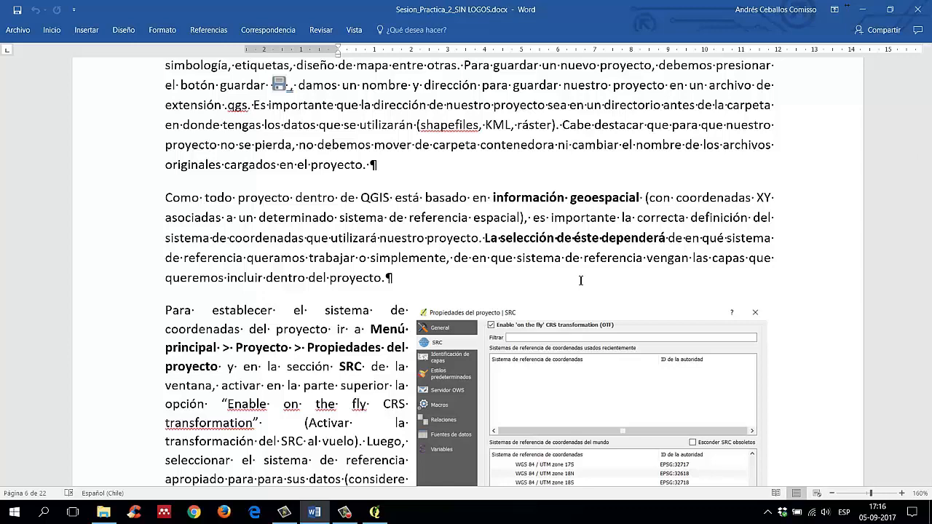
left_click(850, 8)
left_click(863, 10)
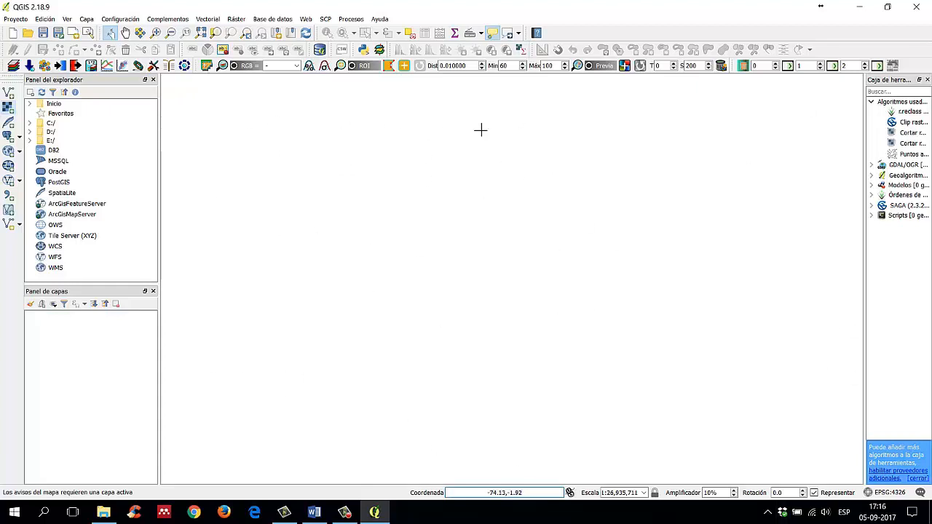
left_click(917, 6)
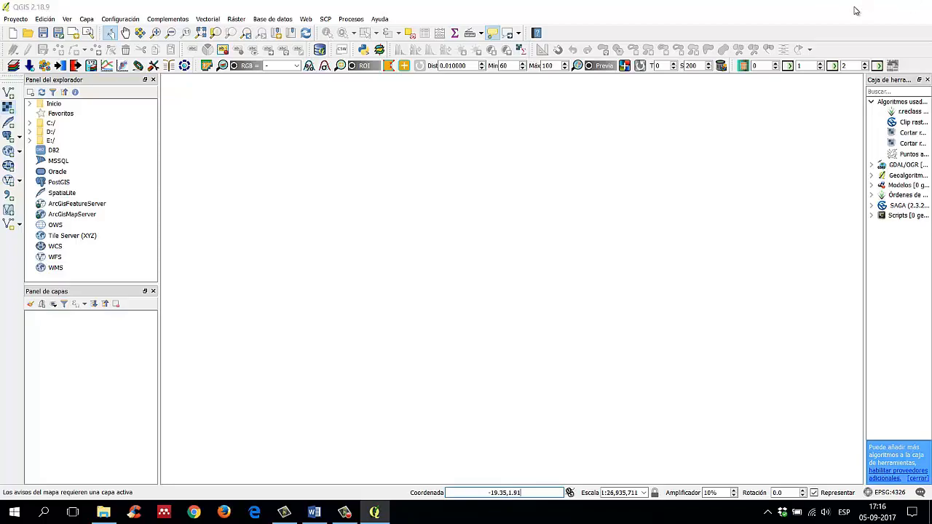
left_click(314, 512)
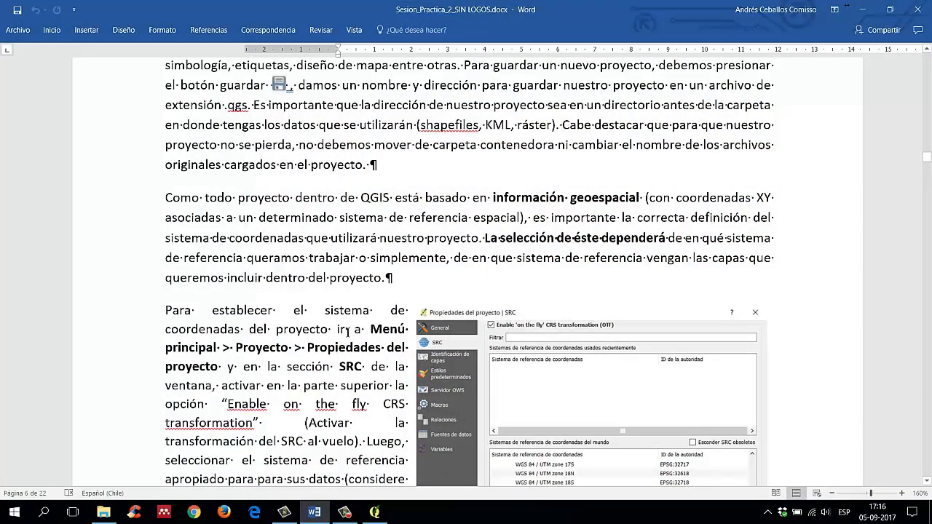
scroll(347, 334, "down", 1)
scroll(347, 332, "down", 1)
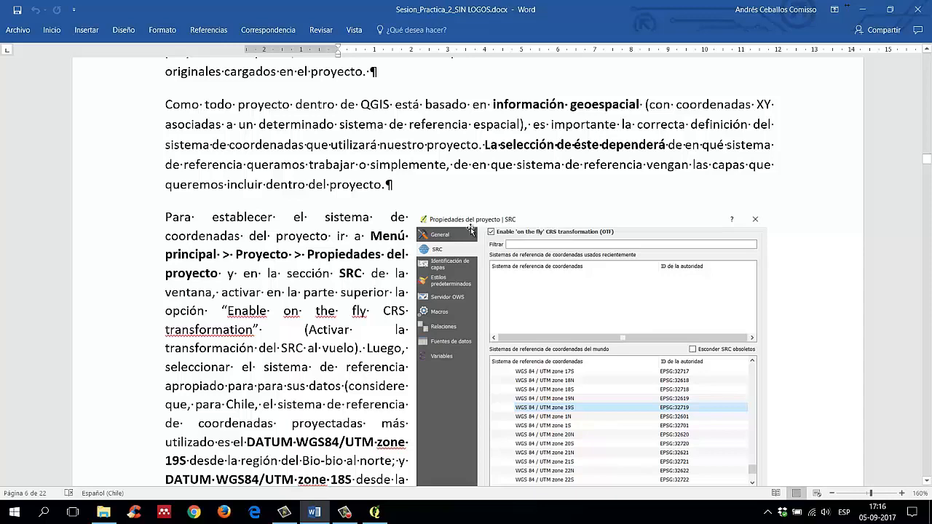
scroll(558, 342, "down", 1)
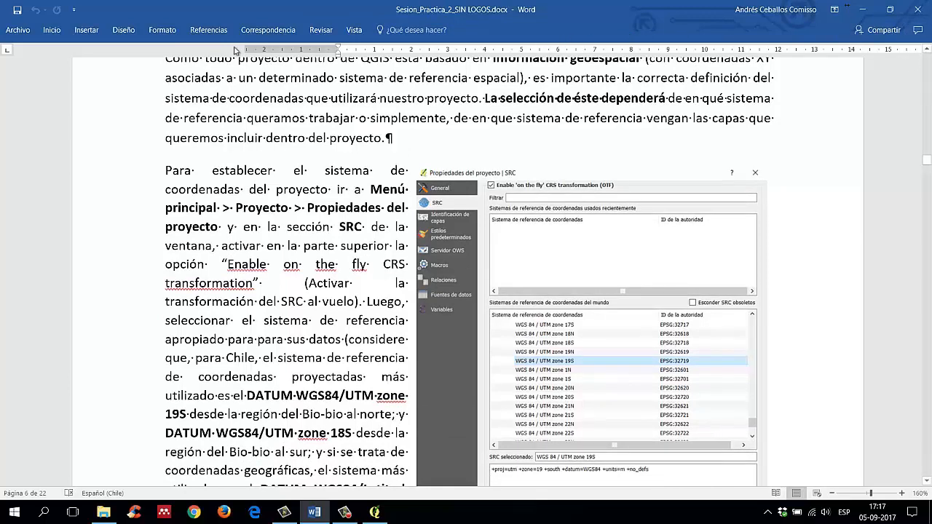
Step: Hide the paragraph and formatting marks in the guide and read the instructions for setting the project SRC
left_click(52, 30)
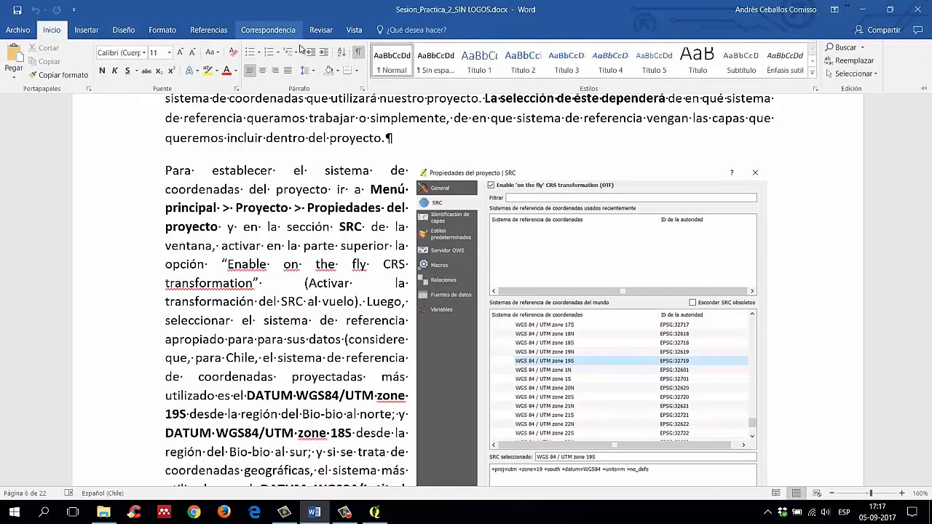
left_click(358, 51)
left_click(349, 206)
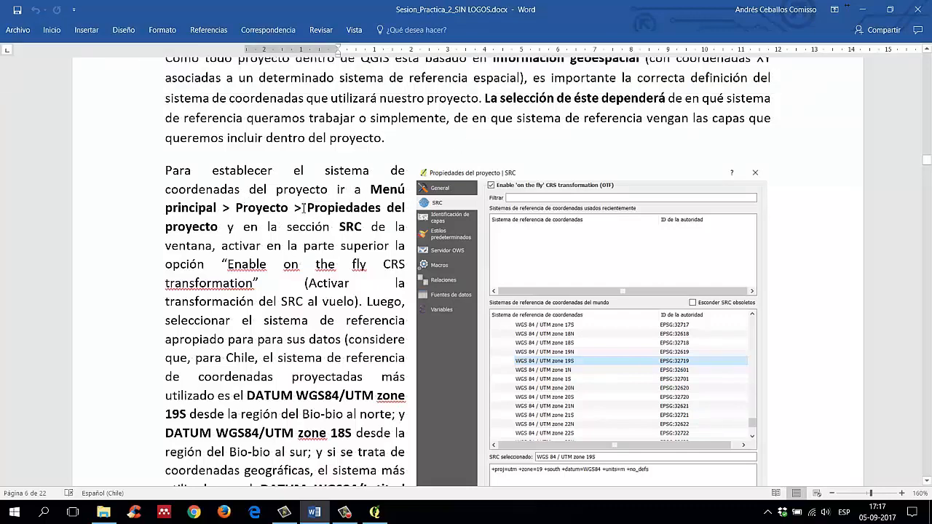
scroll(340, 283, "down", 1)
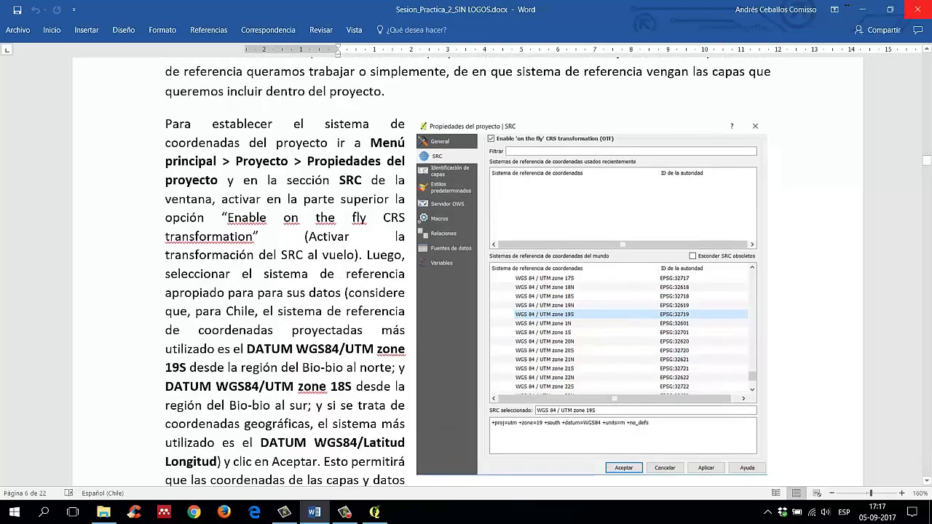
Step: Return to QGIS and open the project properties
left_click(862, 9)
left_click(375, 512)
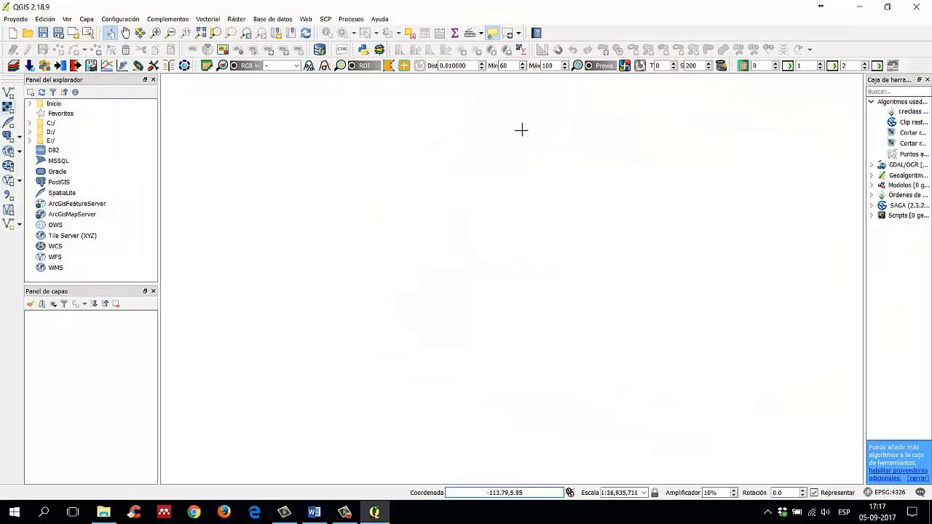
left_click(12, 22)
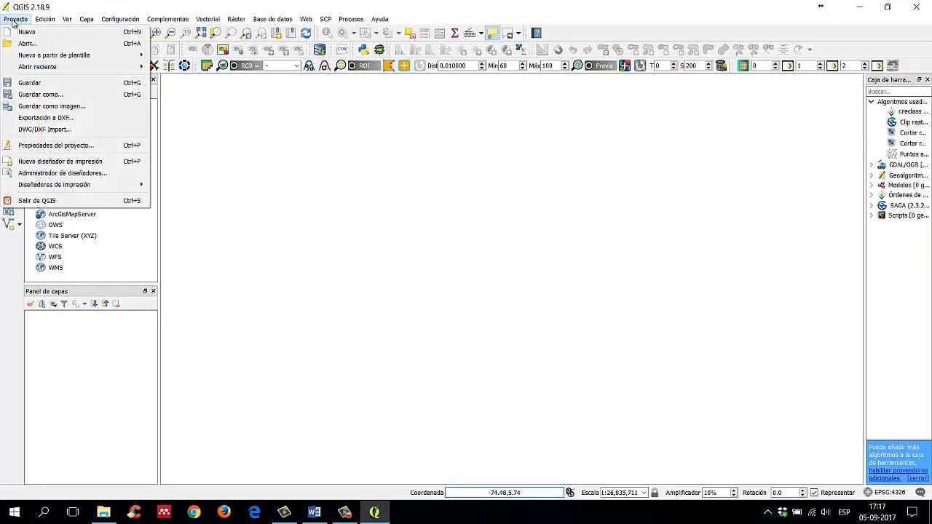
left_click(107, 146)
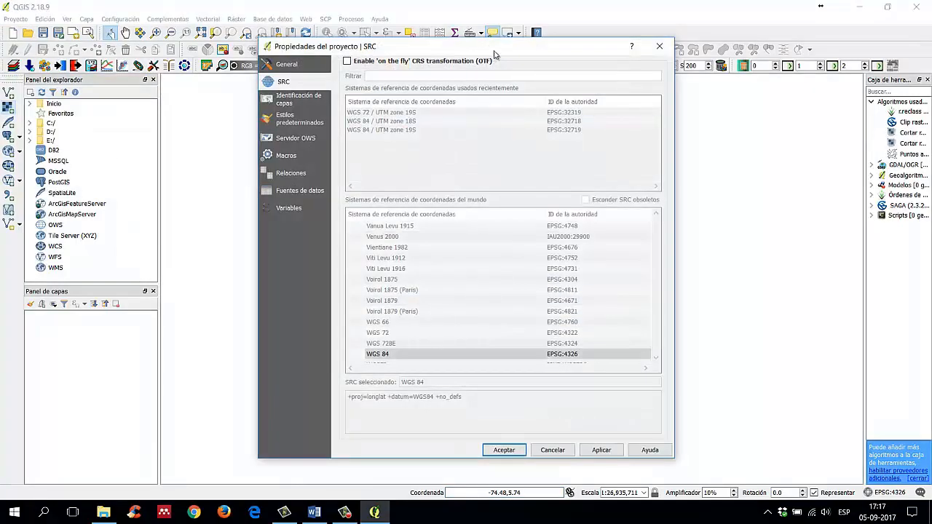
left_click_drag(494, 55, 457, 48)
Step: Review the project property sections from General and SRC through Variables, and return to the General settings
left_click(251, 58)
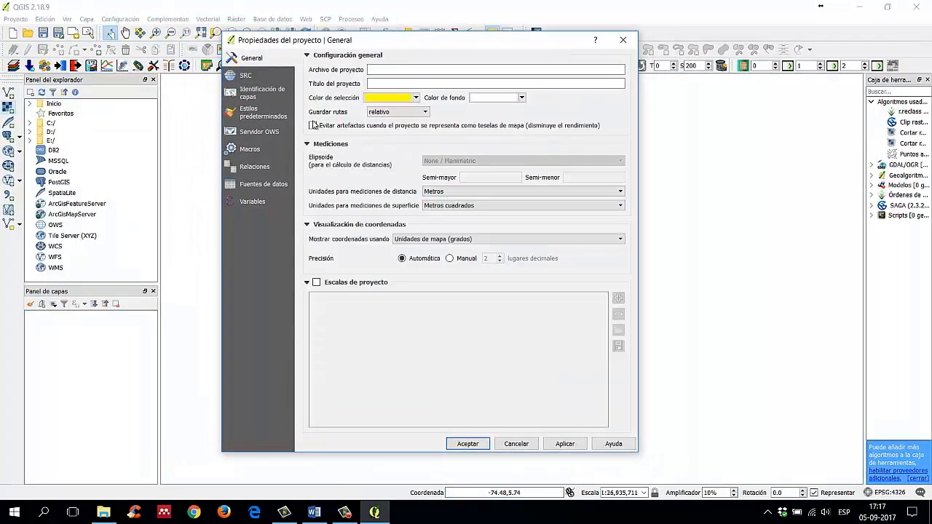
left_click(268, 77)
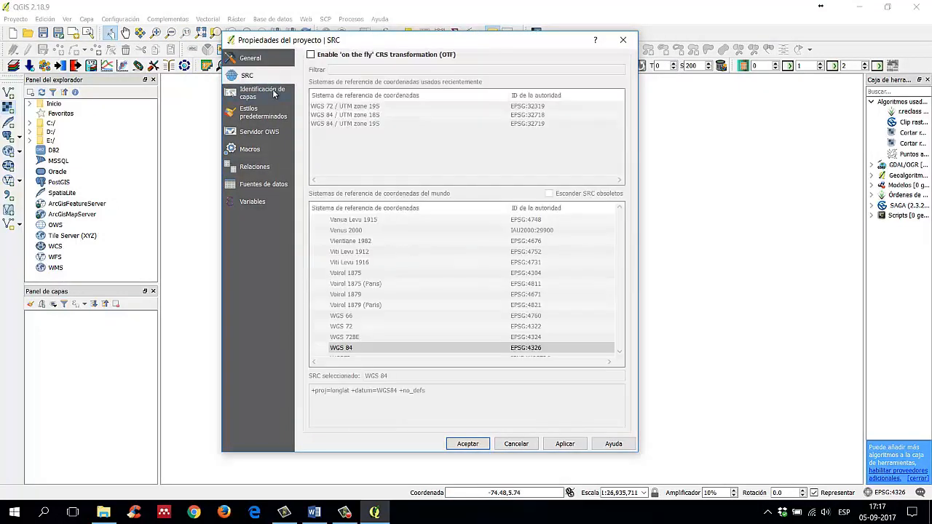
left_click(275, 94)
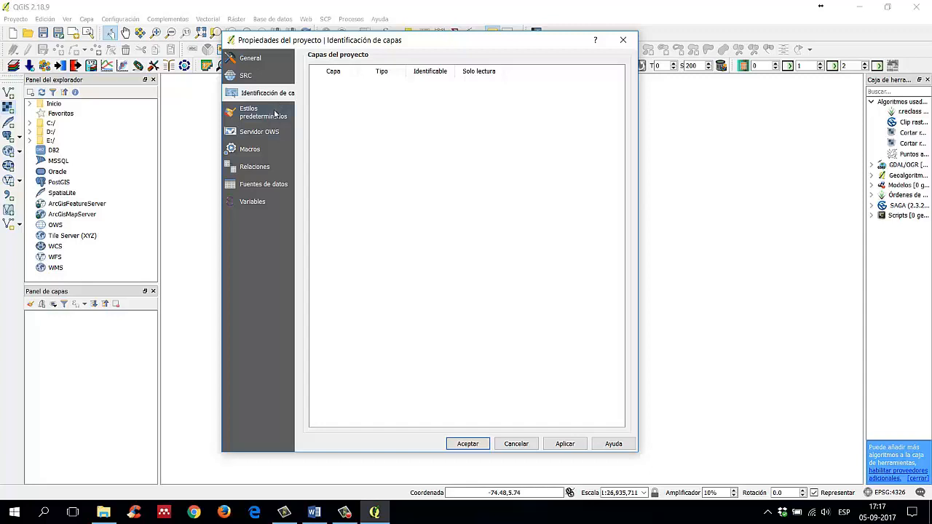
left_click(276, 113)
left_click(269, 136)
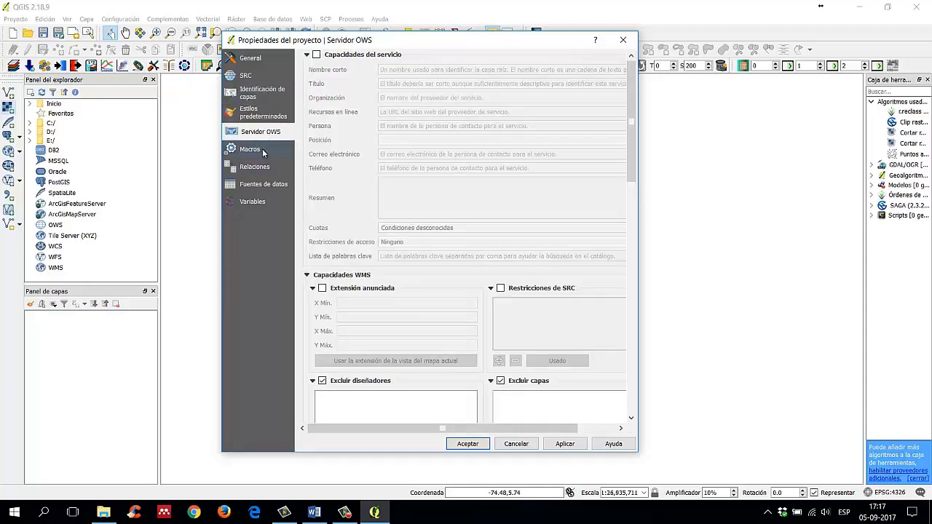
left_click(264, 151)
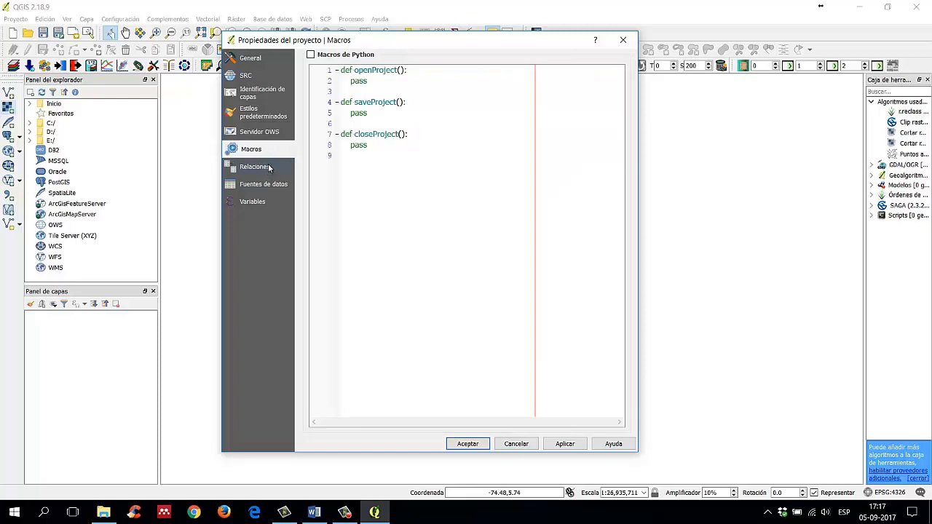
left_click(270, 169)
left_click(272, 187)
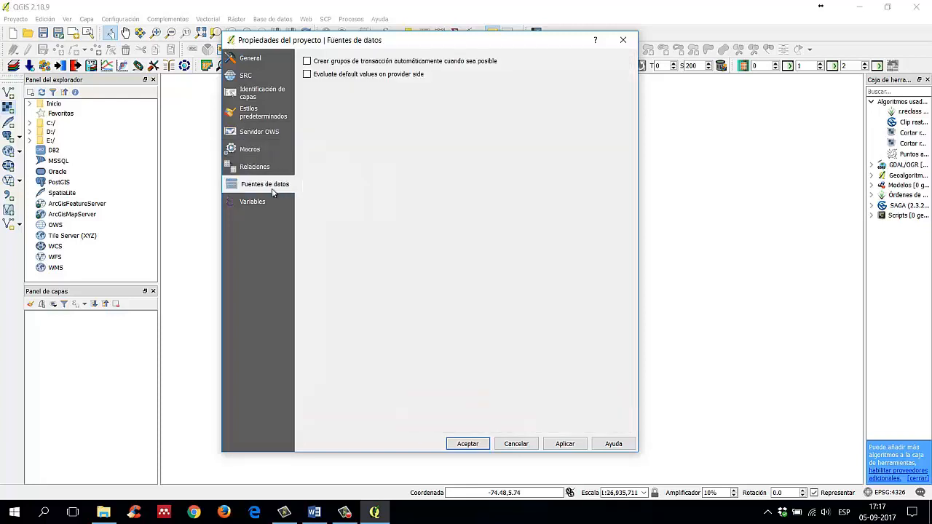
left_click(267, 203)
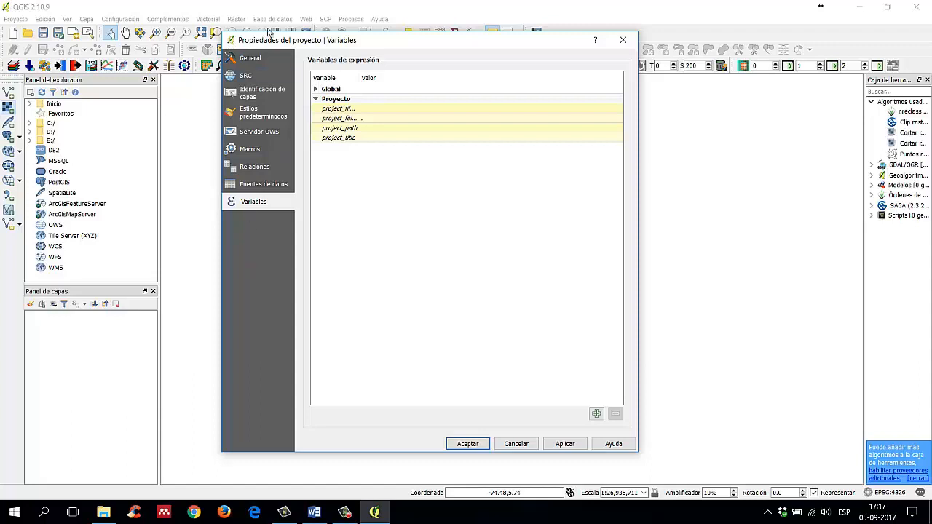
left_click(268, 56)
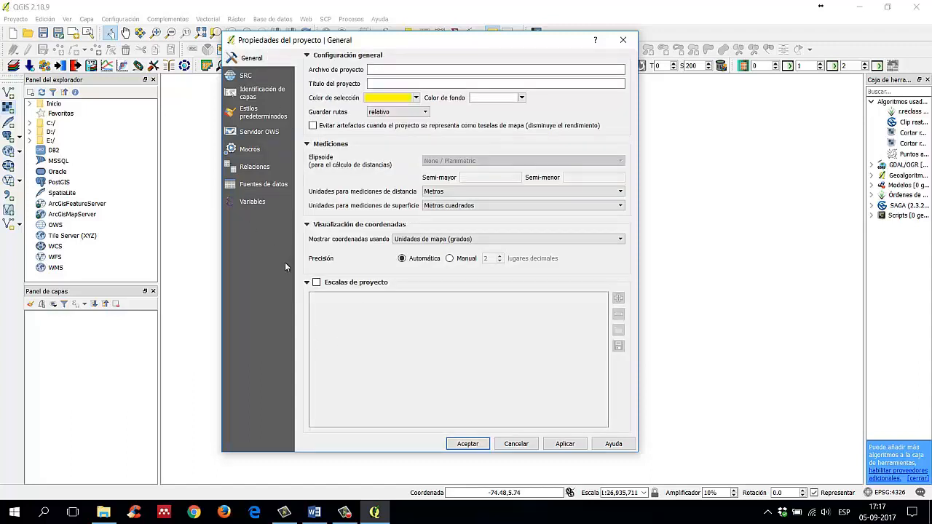
Step: Enable 'on the fly' CRS transformation (OTF) in the project's SRC settings
left_click(261, 77)
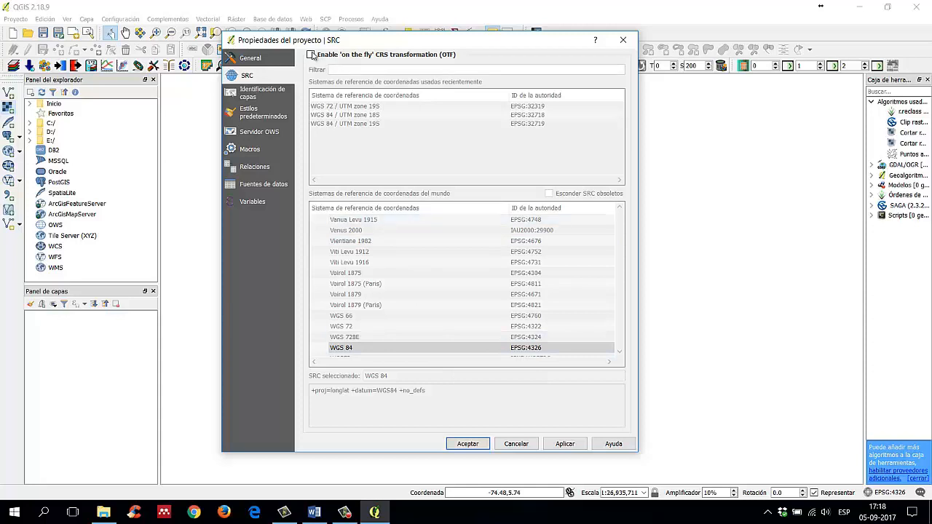
left_click(311, 54)
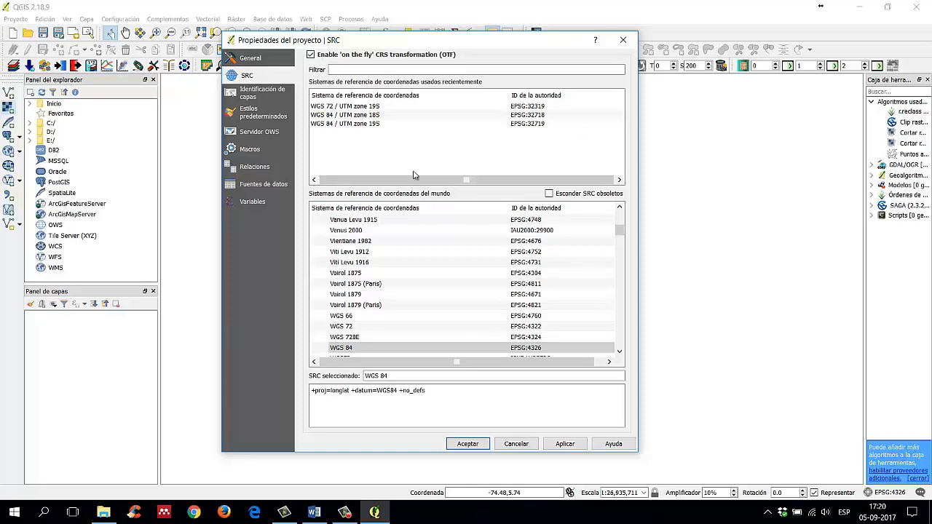
Step: Examine the geographic systems listed among the world's coordinate reference systems
scroll(526, 287, "down", 4)
scroll(528, 289, "up", 6)
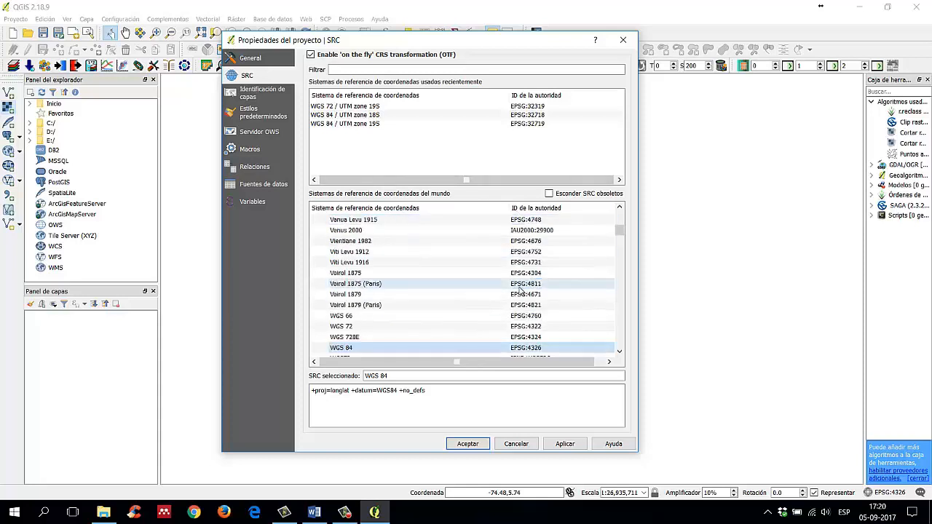
scroll(528, 289, "up", 10)
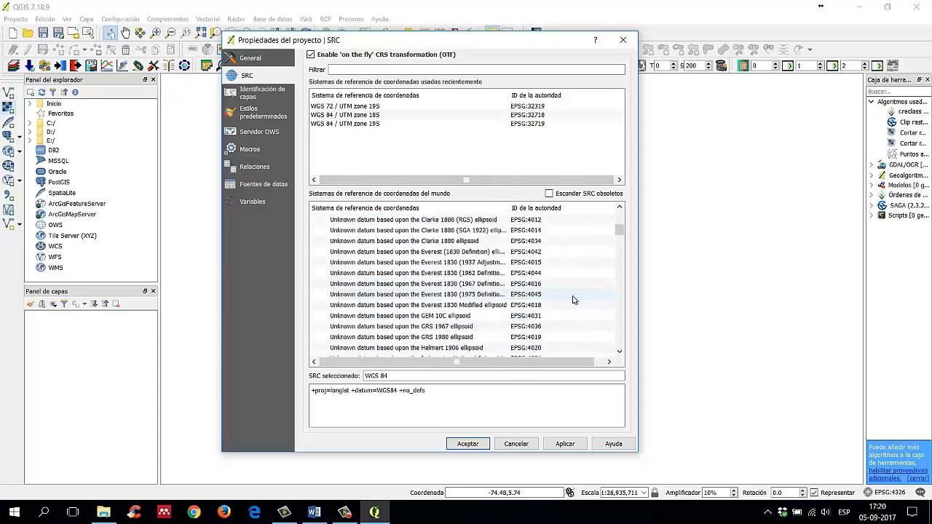
left_click_drag(620, 231, 619, 215)
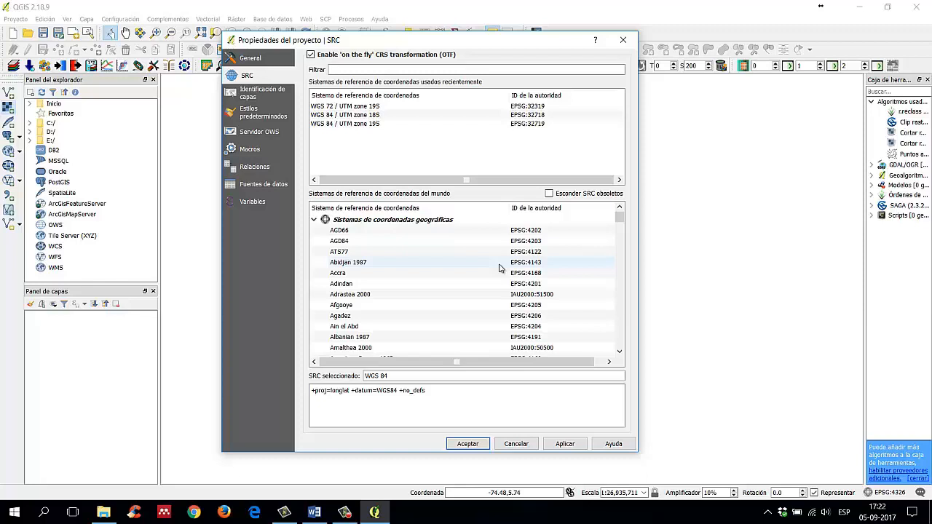
scroll(541, 251, "down", 5)
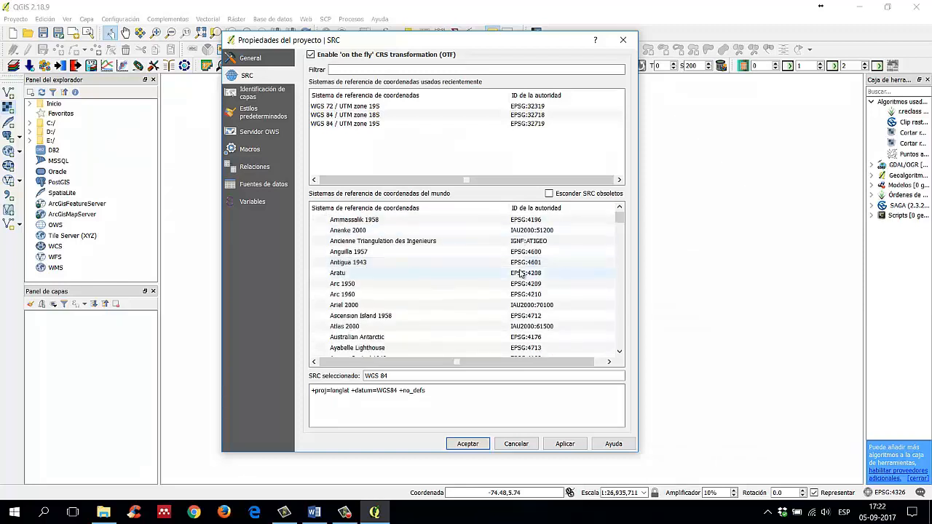
scroll(529, 277, "up", 4)
scroll(529, 277, "down", 20)
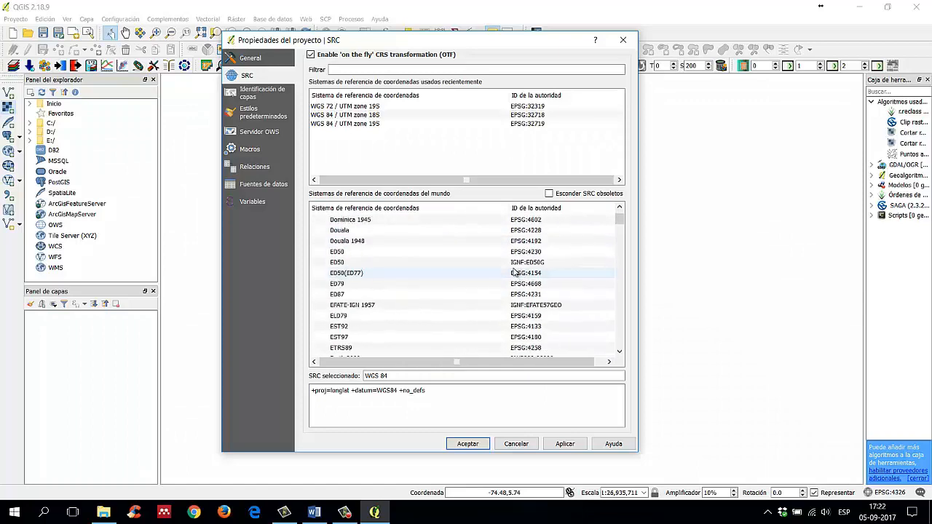
scroll(513, 264, "down", 15)
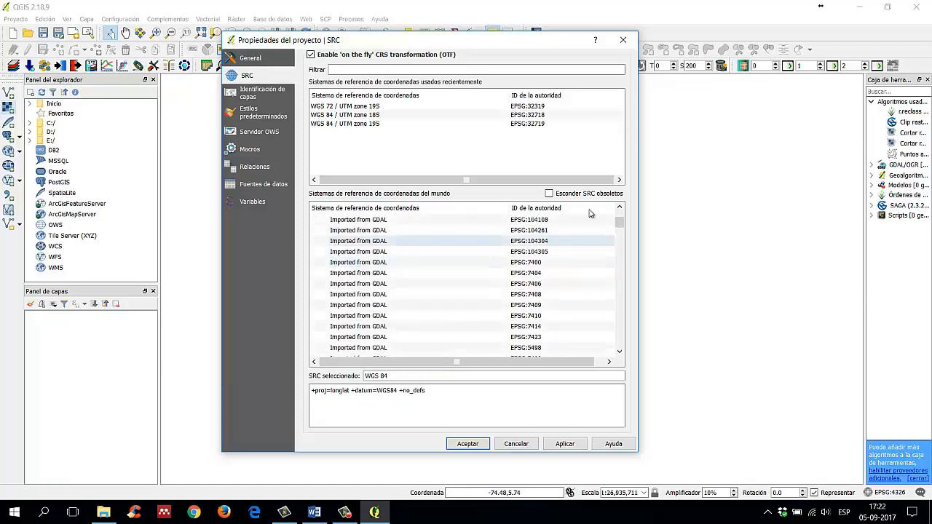
Step: Collapse the geographic coordinate systems group so that the projected systems follow directly
left_click_drag(615, 225, 631, 211)
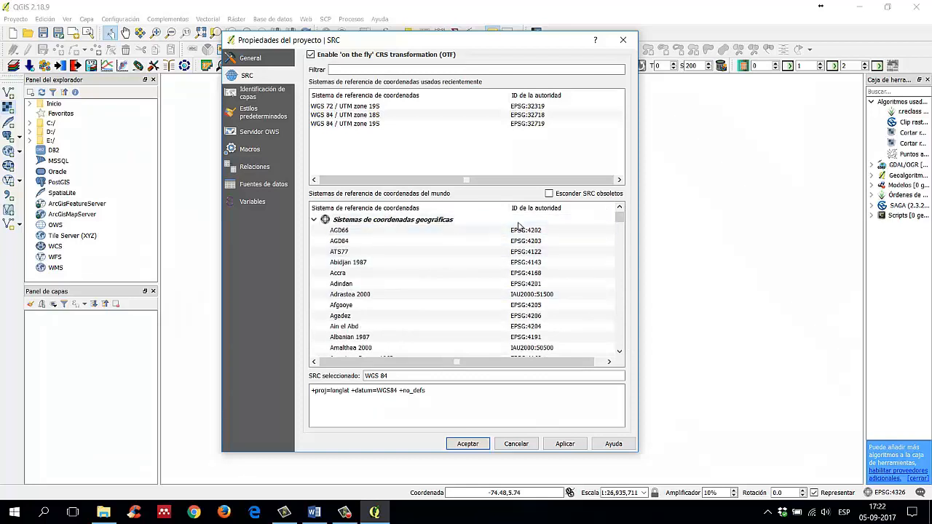
left_click(315, 220)
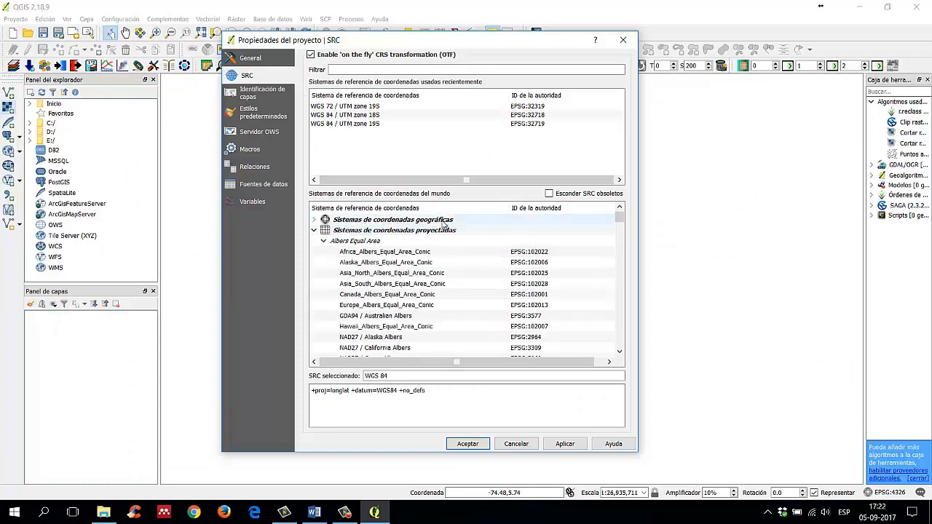
Step: Examine the projected coordinate systems in the list of the world's coordinate reference systems
left_click(314, 230)
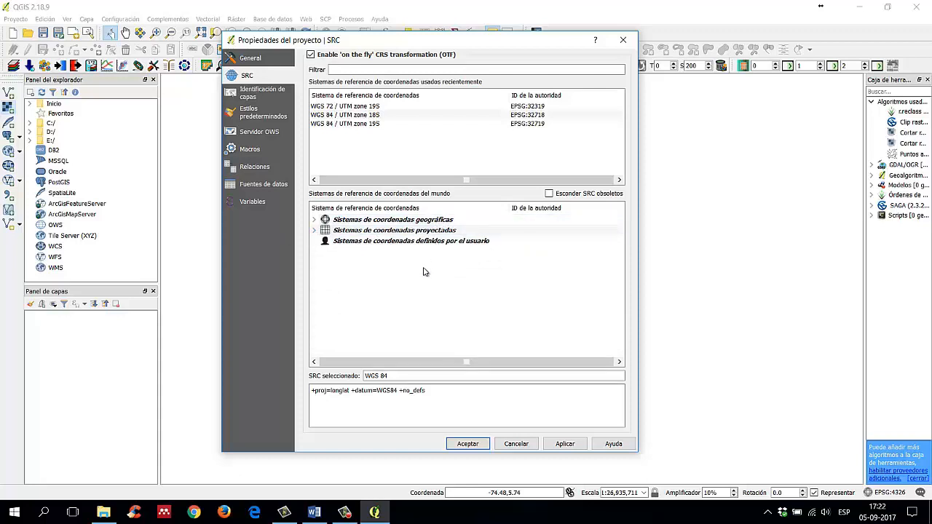
left_click(315, 231)
scroll(447, 262, "down", 4)
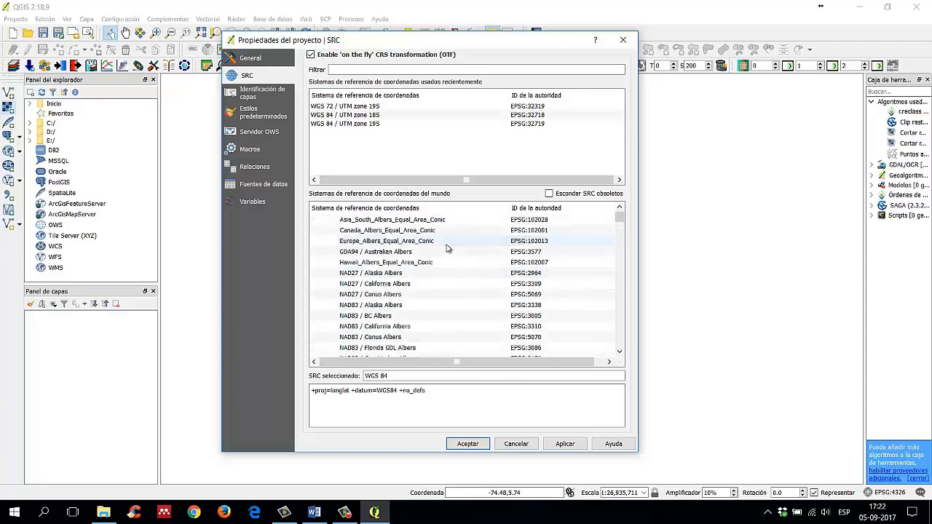
scroll(447, 268, "up", 4)
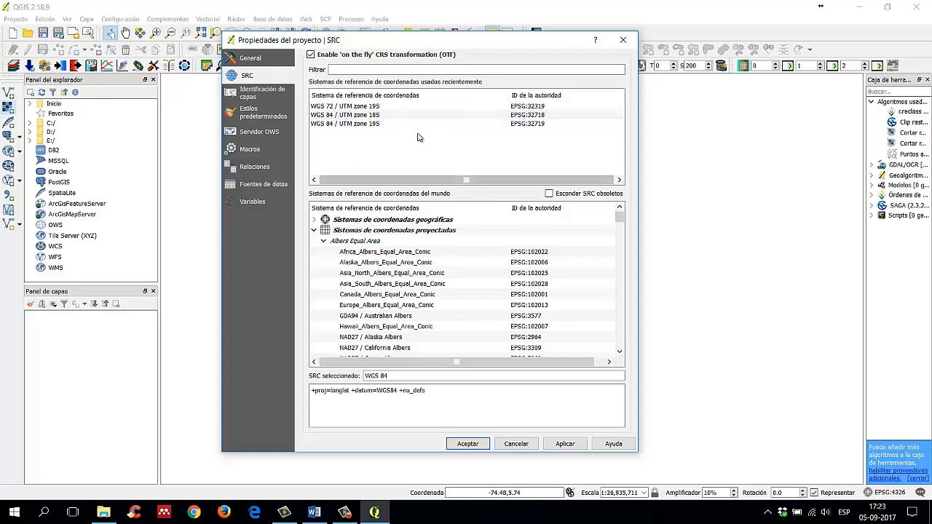
scroll(481, 306, "down", 10)
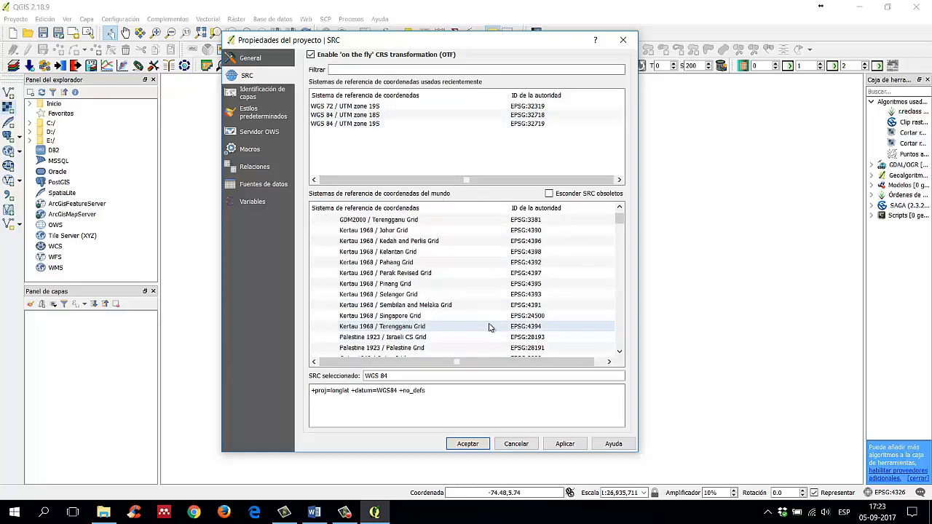
scroll(490, 326, "up", 5)
scroll(489, 324, "down", 6)
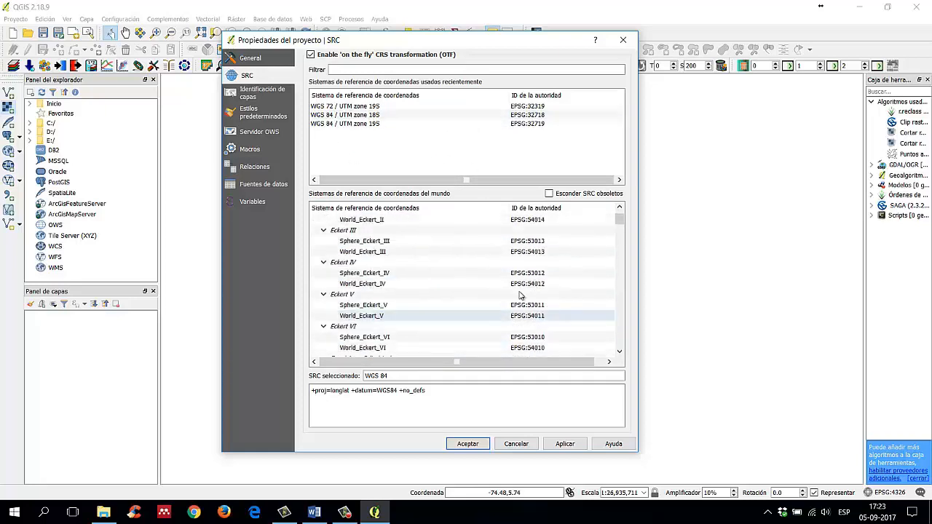
mouse_move(620, 220)
left_mouse_down()
mouse_move(620, 338)
mouse_move(627, 216)
left_mouse_up()
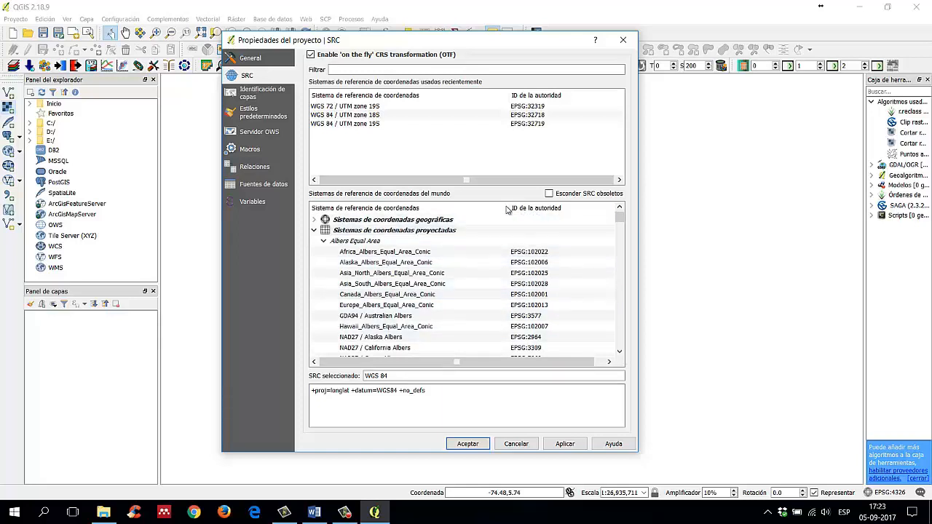
Step: Narrow the name column of the world's coordinate reference systems list, bringing the authority IDs closer to the names
left_click_drag(508, 204, 474, 204)
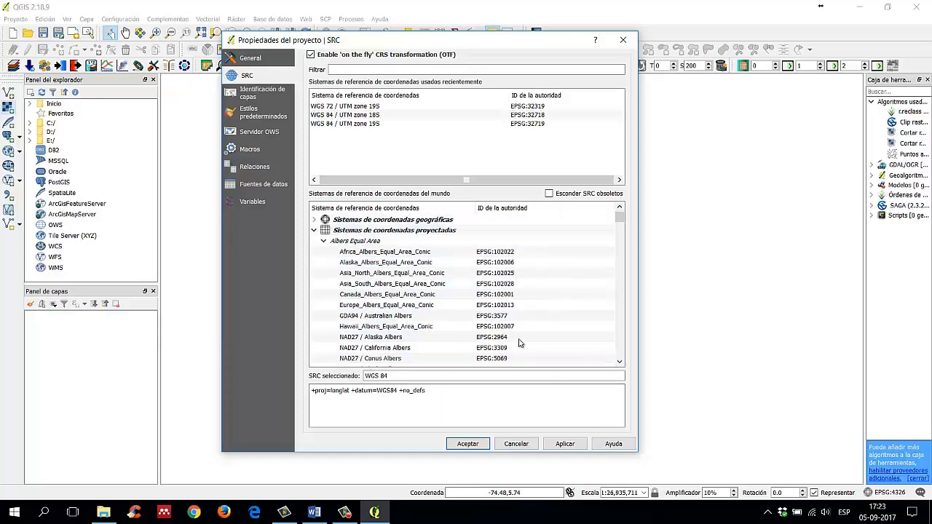
scroll(546, 291, "down", 7)
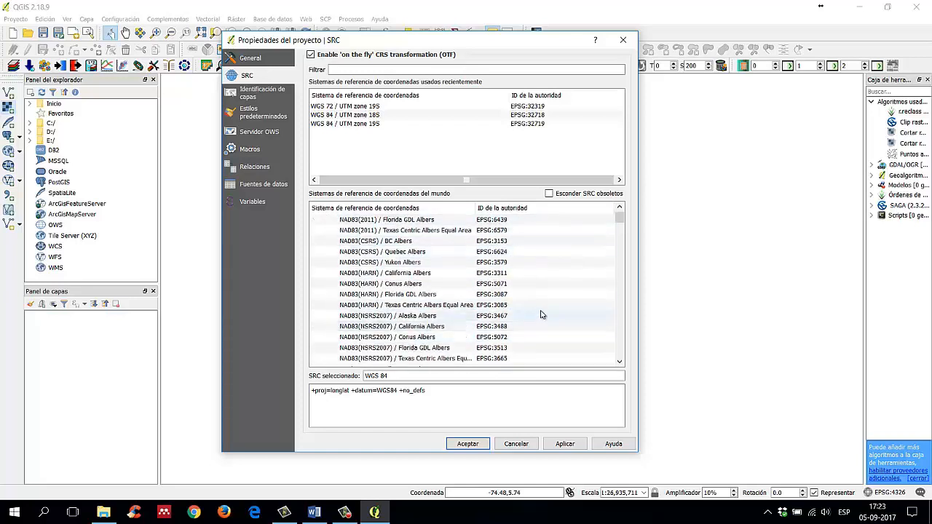
scroll(514, 310, "up", 6)
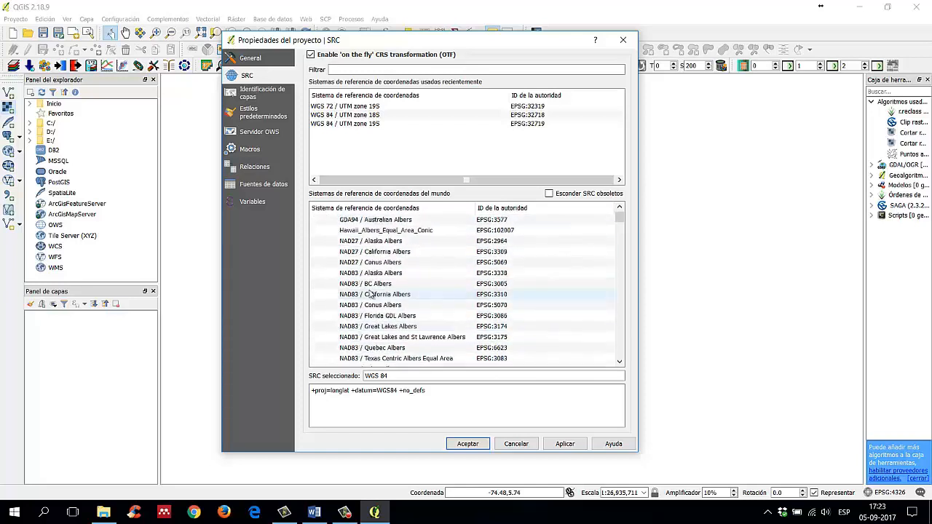
scroll(393, 290, "up", 3)
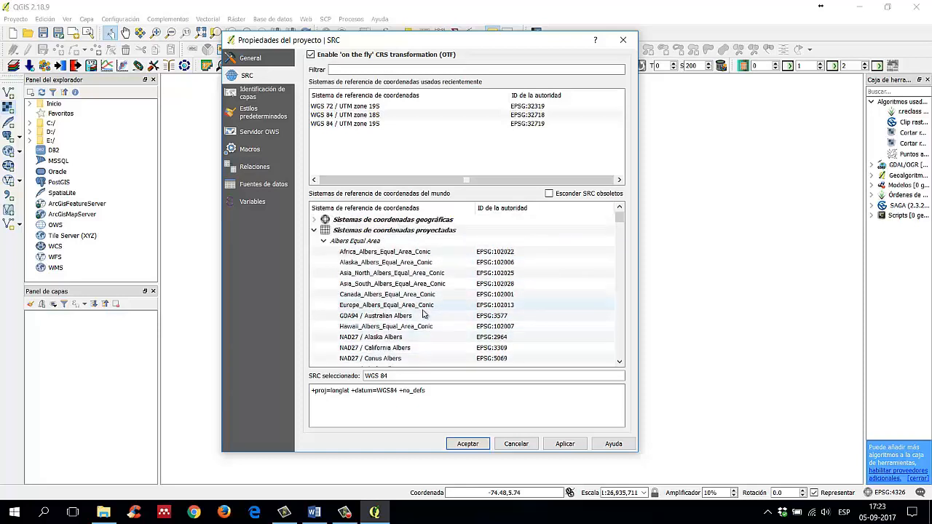
scroll(425, 313, "down", 2)
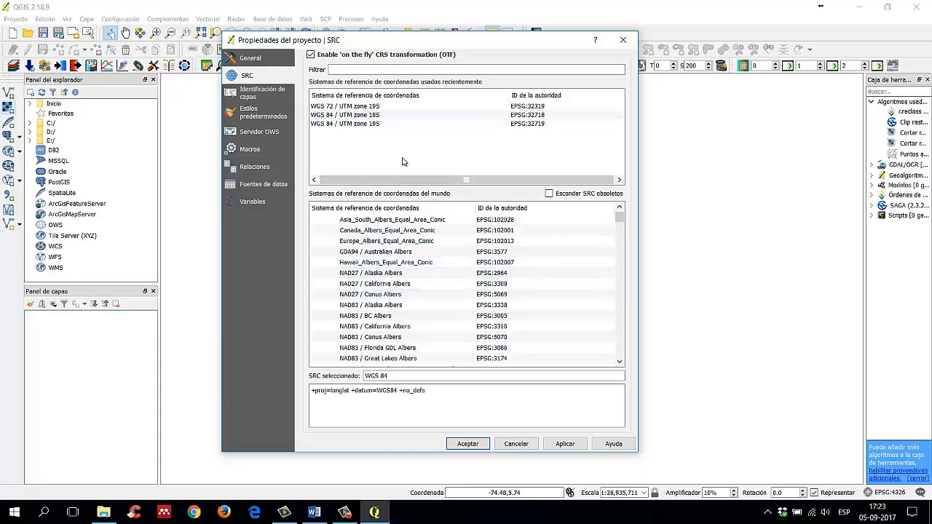
Step: Filter the coordinate reference systems by "WGS 84 / UTM zone 19"
left_click(397, 70)
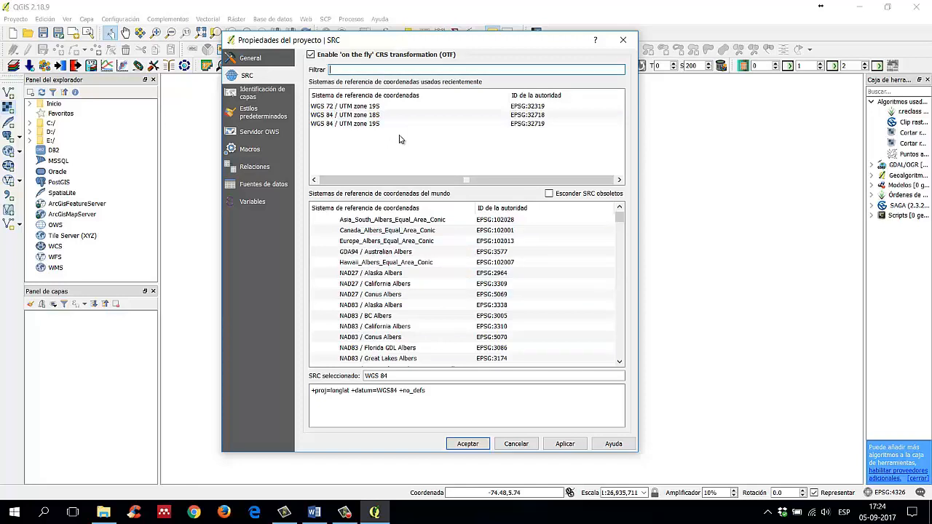
type("WGS")
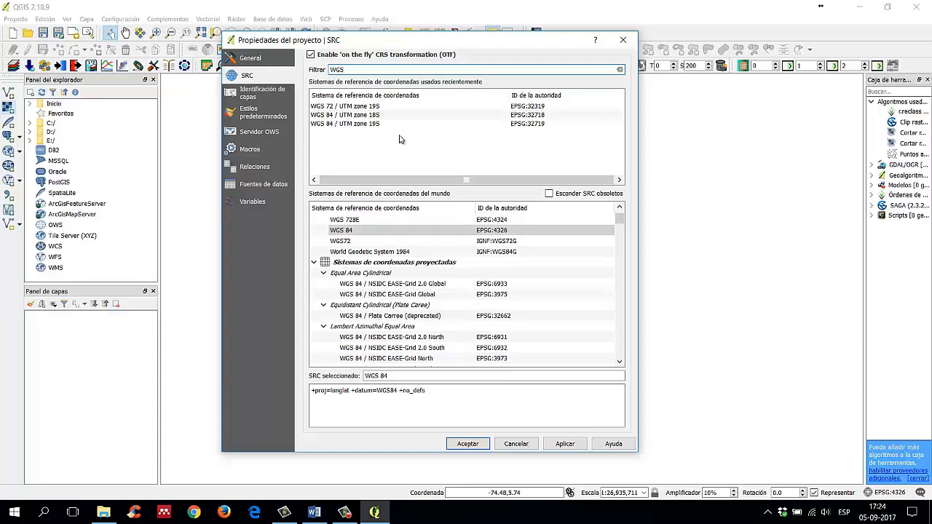
type(" 84")
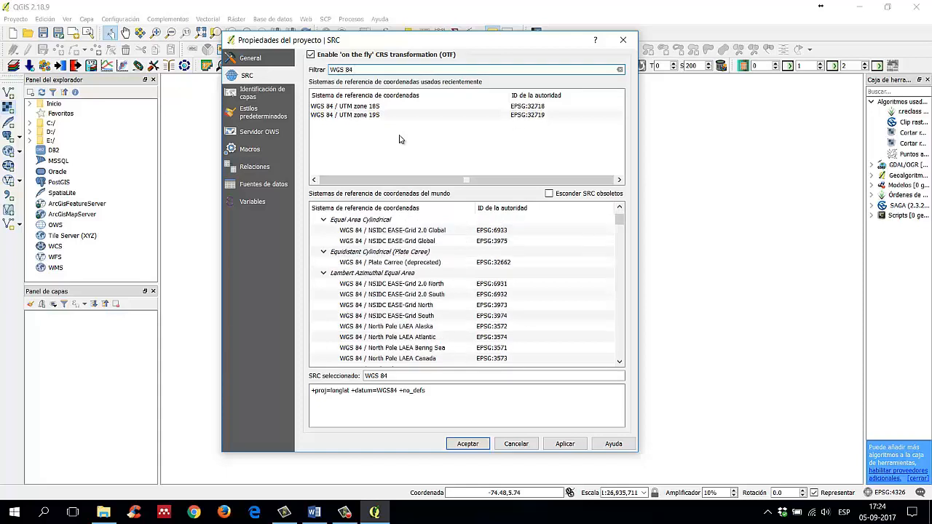
type(" /")
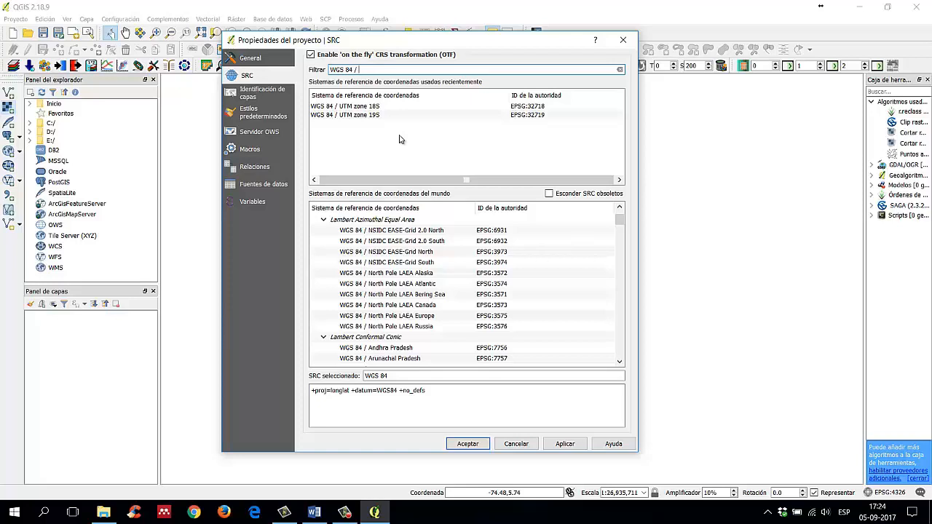
type(" UTM")
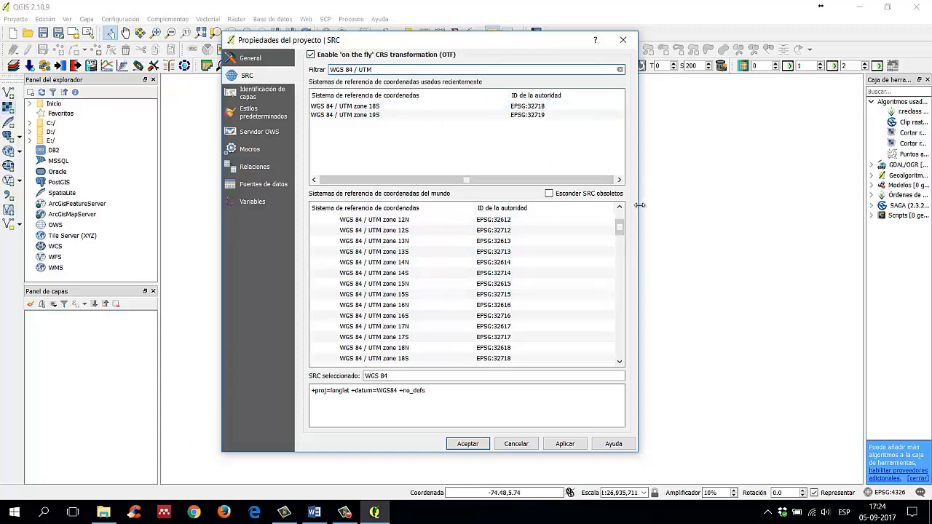
scroll(529, 259, "up", 2)
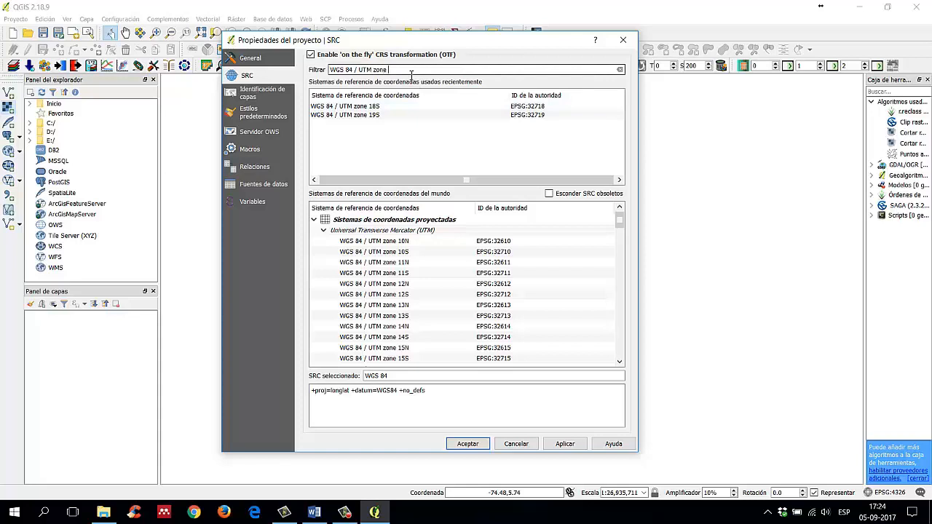
type("19")
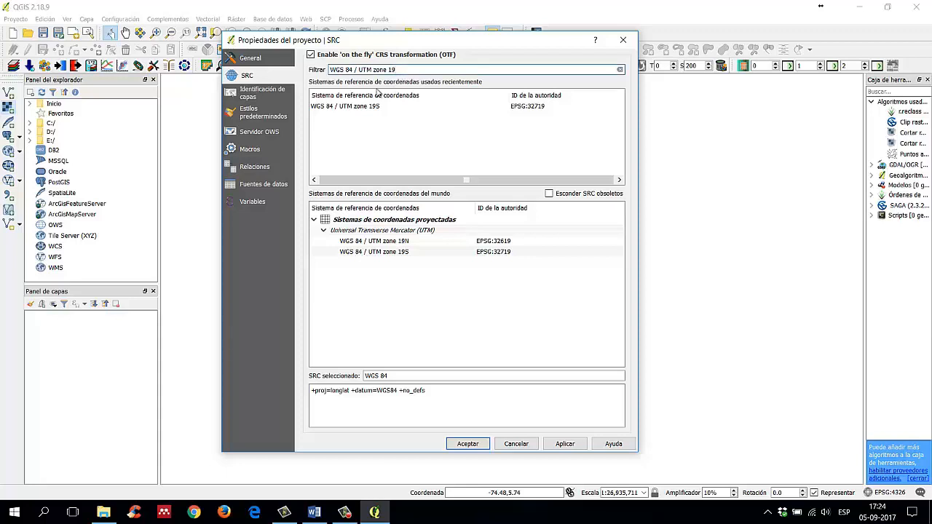
Step: Set the project's coordinate reference system to WGS 84 / UTM zone 19S (EPSG:32719), apply it and accept the project properties
left_click(437, 260)
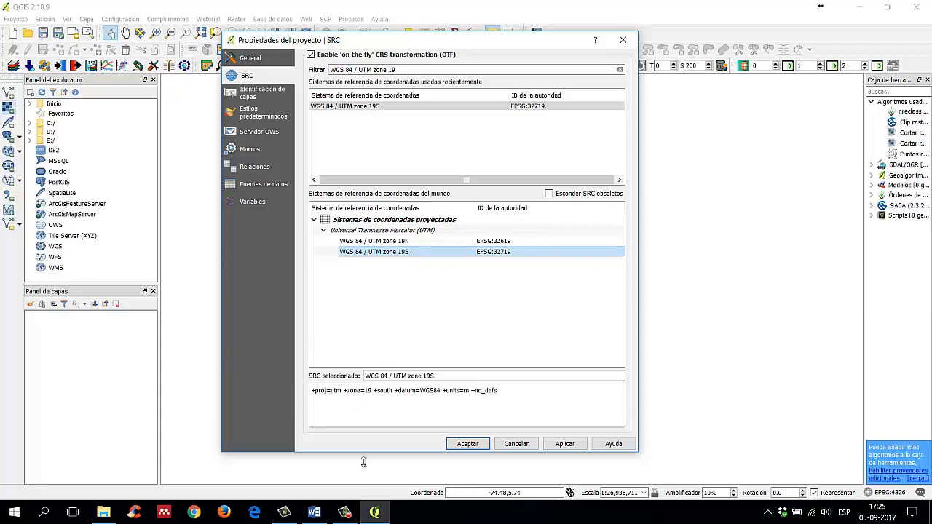
left_click(532, 399)
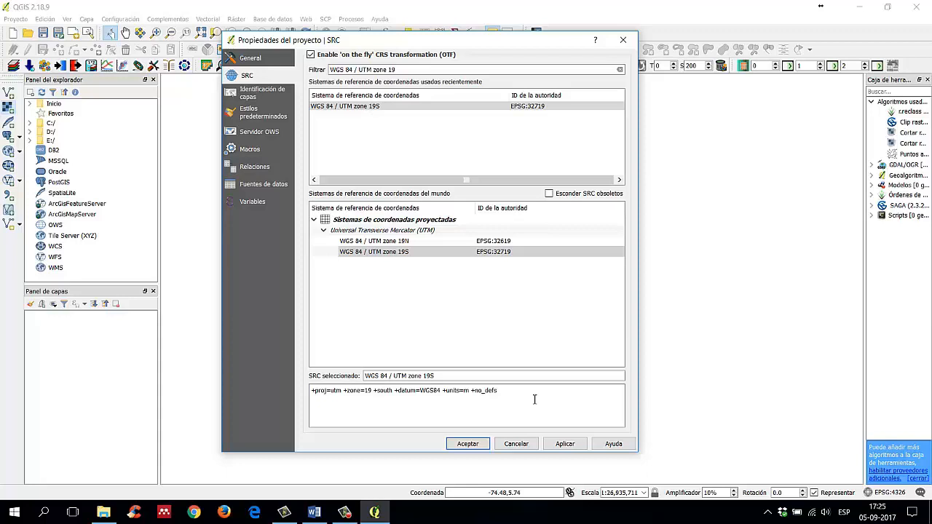
double_click(467, 391)
left_click(477, 394)
left_click(562, 447)
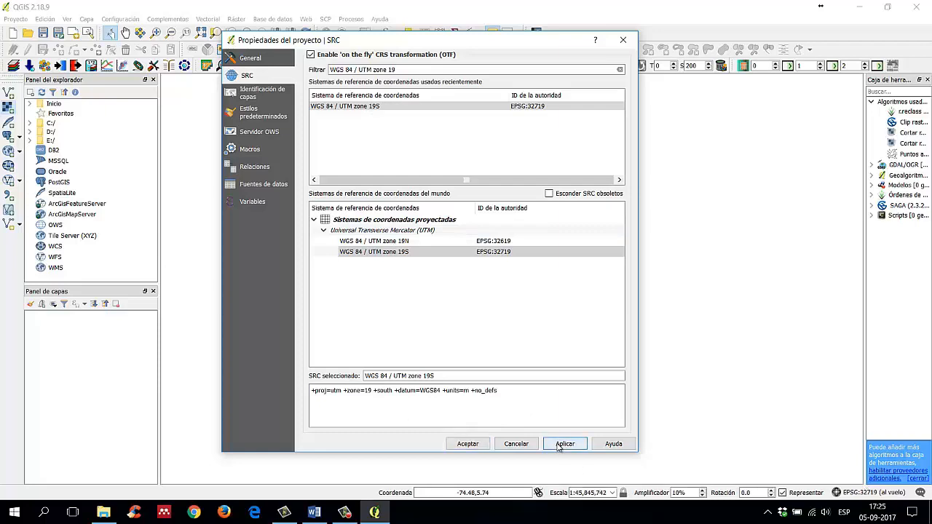
left_click(467, 443)
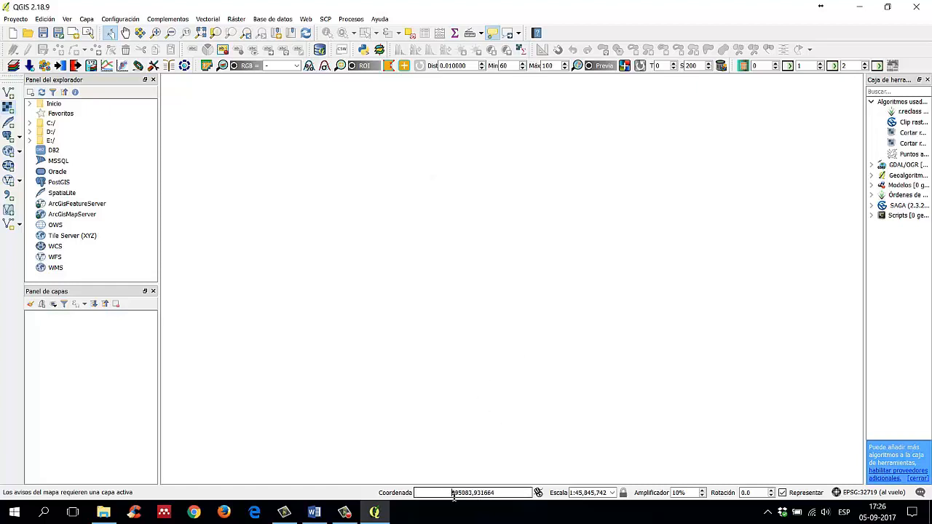
left_click_drag(453, 494, 508, 493)
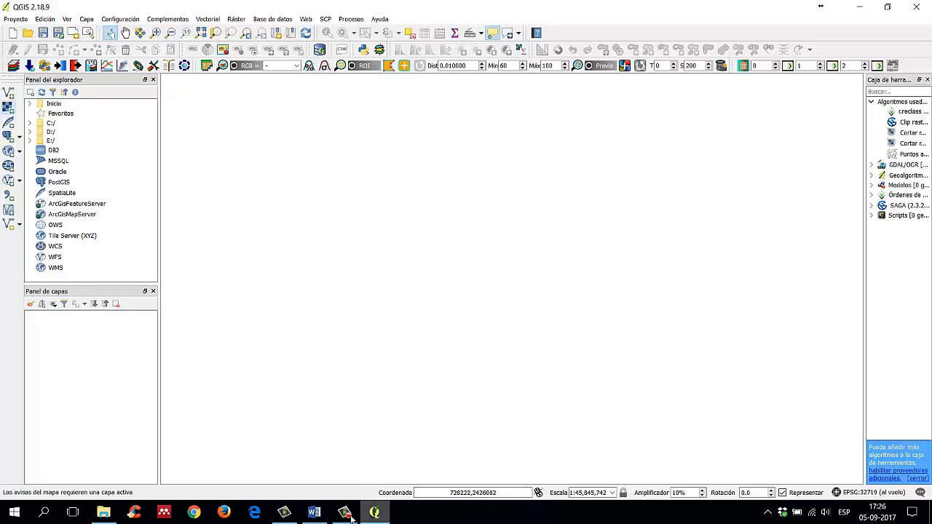
Step: Switch to the Word guide and review the section on creating a QGIS project, including the UTM zones recommended for Chile
left_click(313, 513)
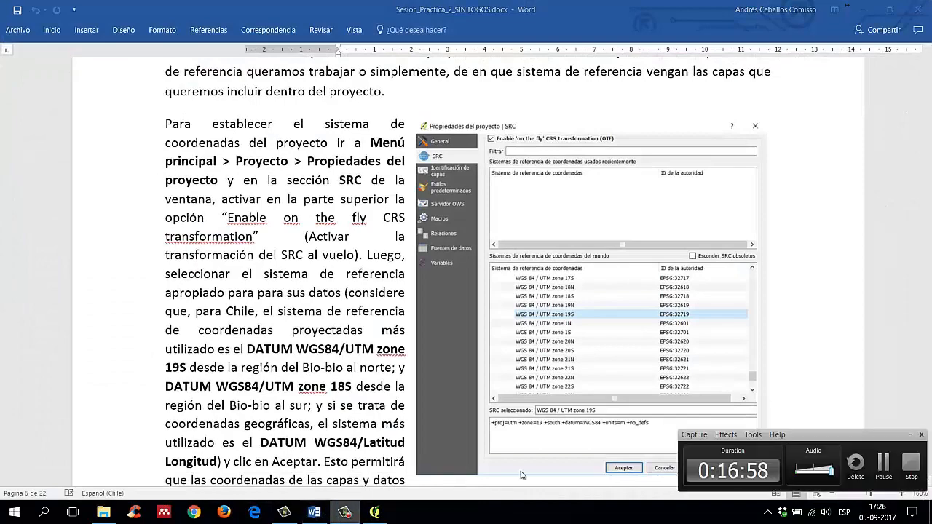
scroll(422, 305, "up", 4)
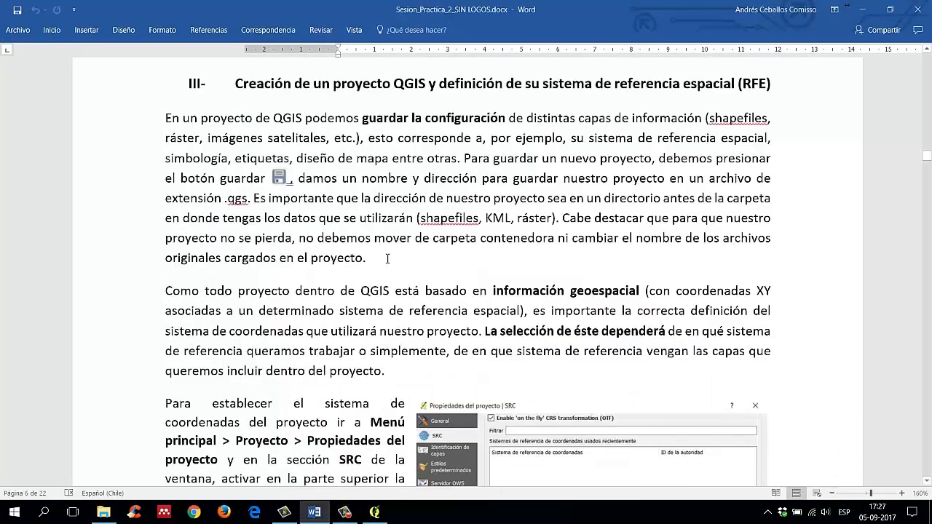
scroll(393, 364, "down", 5)
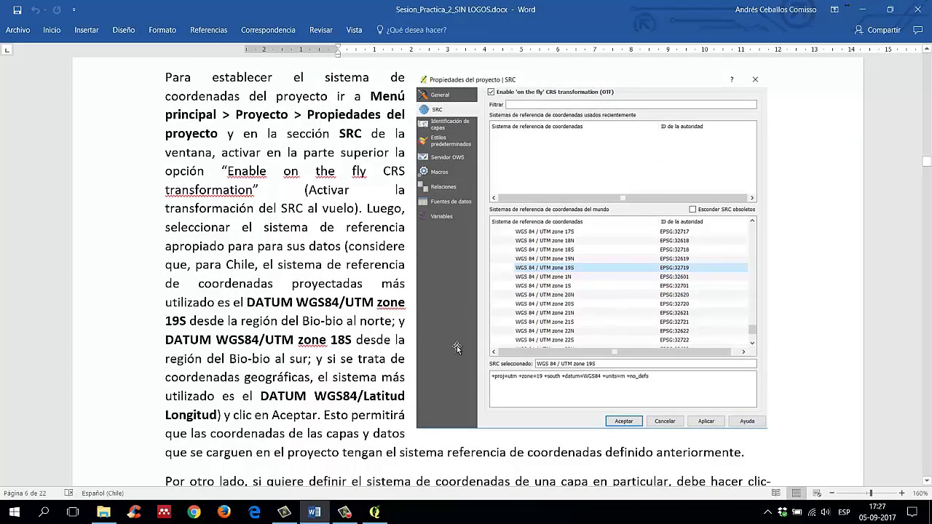
left_click_drag(248, 302, 352, 341)
left_click(289, 322)
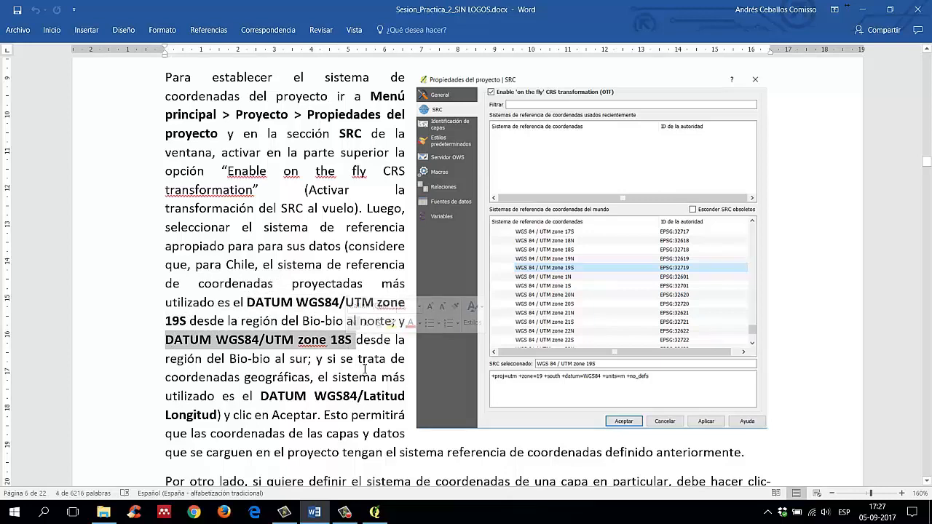
left_click(379, 414)
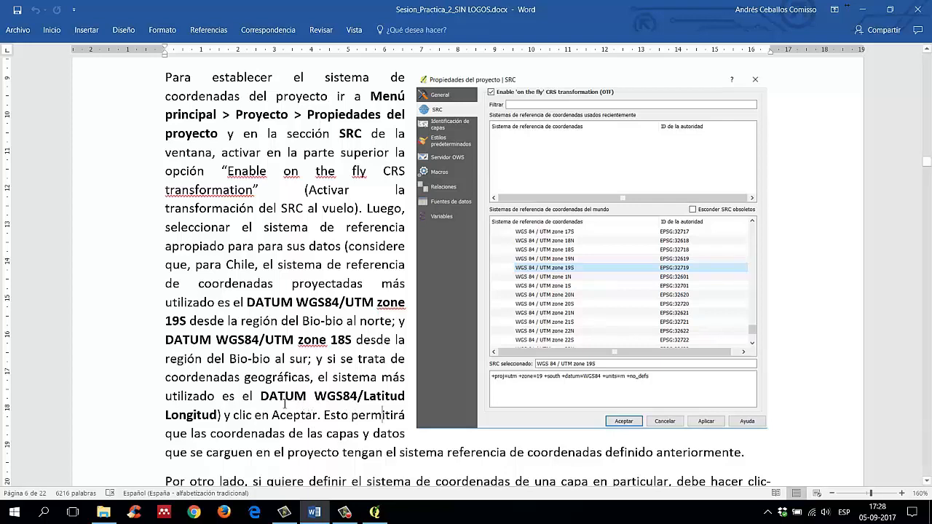
Step: Review the guide's recommendation of DATUM WGS84/Latitud Longitud for geographic coordinates and the text that follows it
left_click_drag(261, 394, 360, 394)
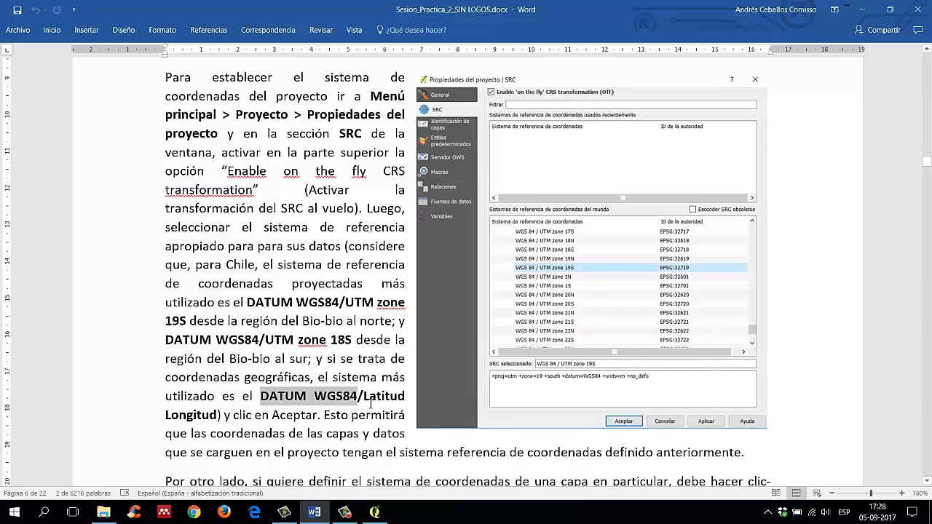
left_click(371, 398)
left_click(173, 396)
scroll(322, 439, "down", 1)
scroll(322, 438, "down", 1)
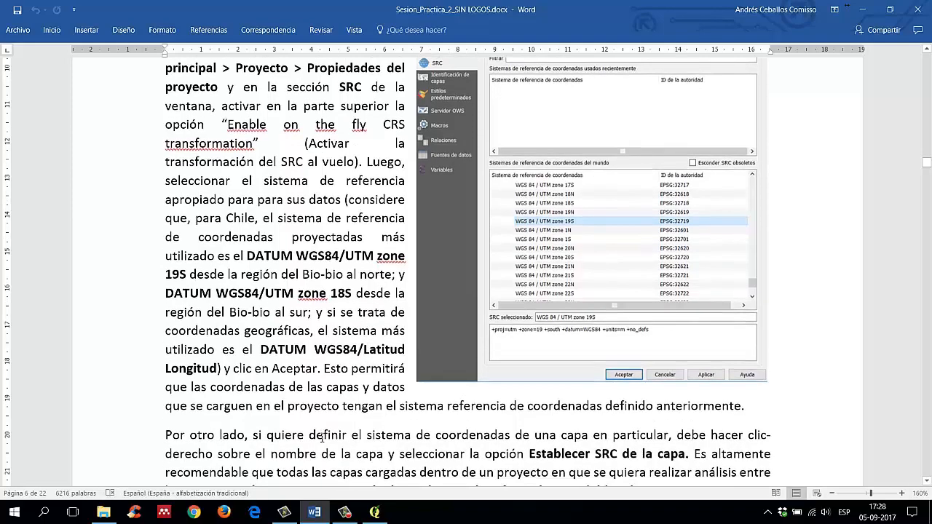
scroll(325, 441, "up", 3)
scroll(327, 445, "down", 1)
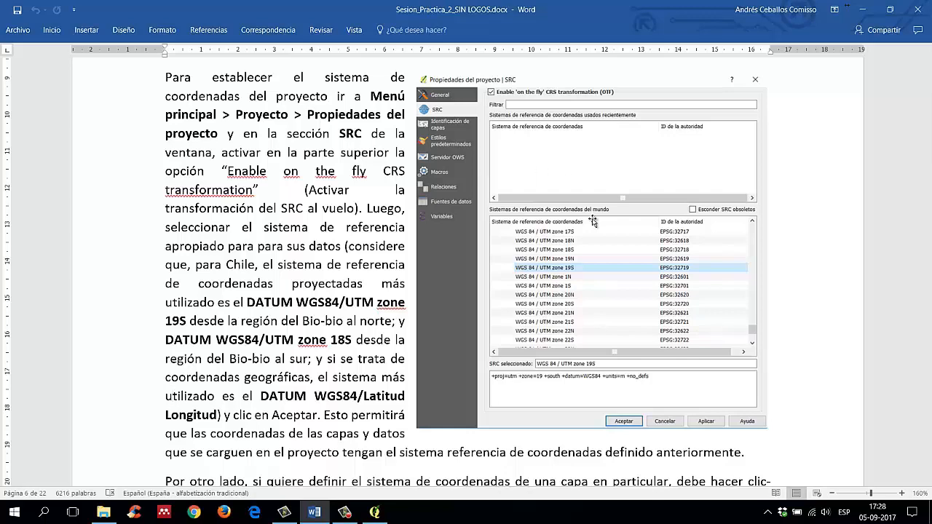
Step: Check the QGIS project window, and return to the Word guide to read the paragraph on Establecer SRC de la capa
left_click(374, 512)
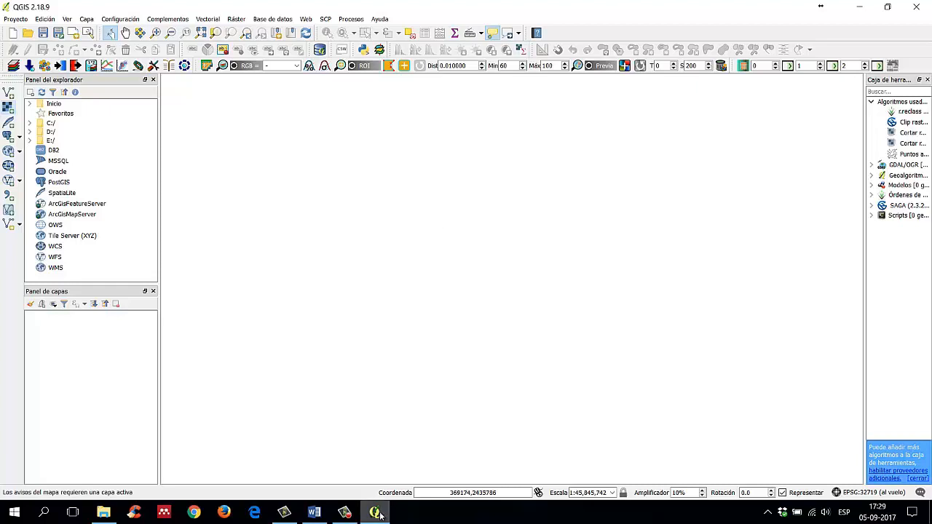
left_click(310, 519)
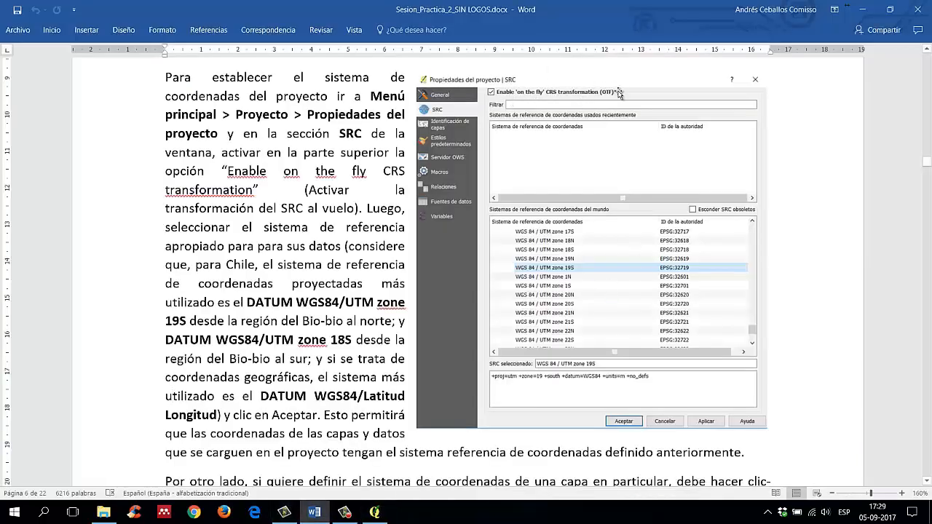
left_click(861, 10)
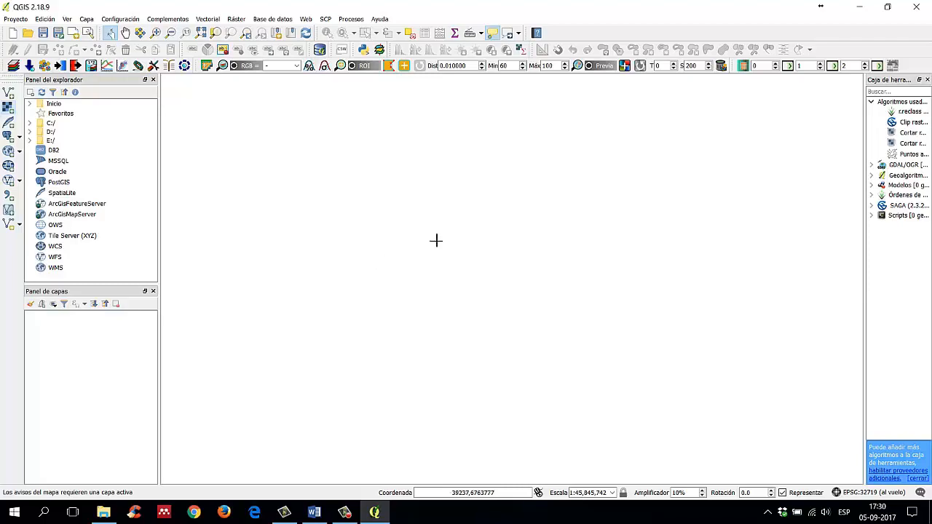
left_click(313, 512)
scroll(291, 331, "down", 3)
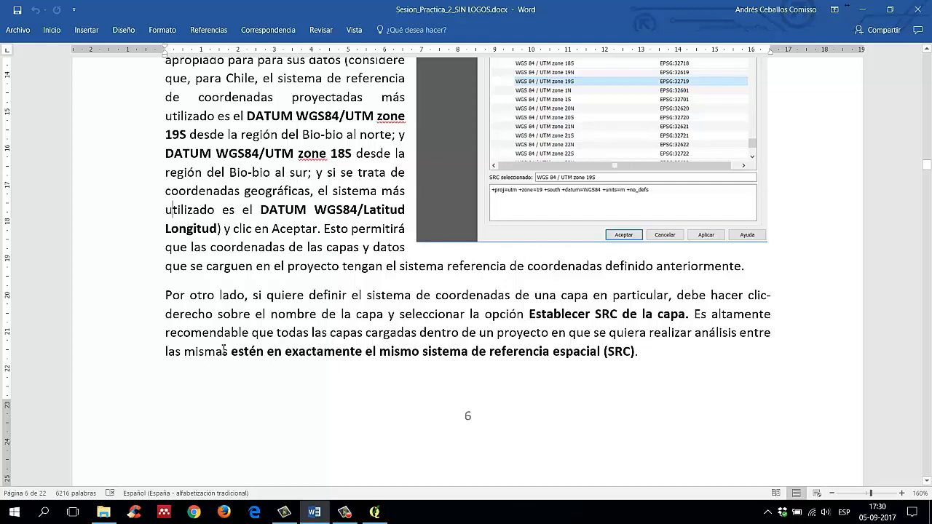
Step: Review the guide's closing recommendation about using exactly the same spatial reference system (SRC) for all project layers
left_click_drag(480, 354, 235, 369)
left_click(649, 356)
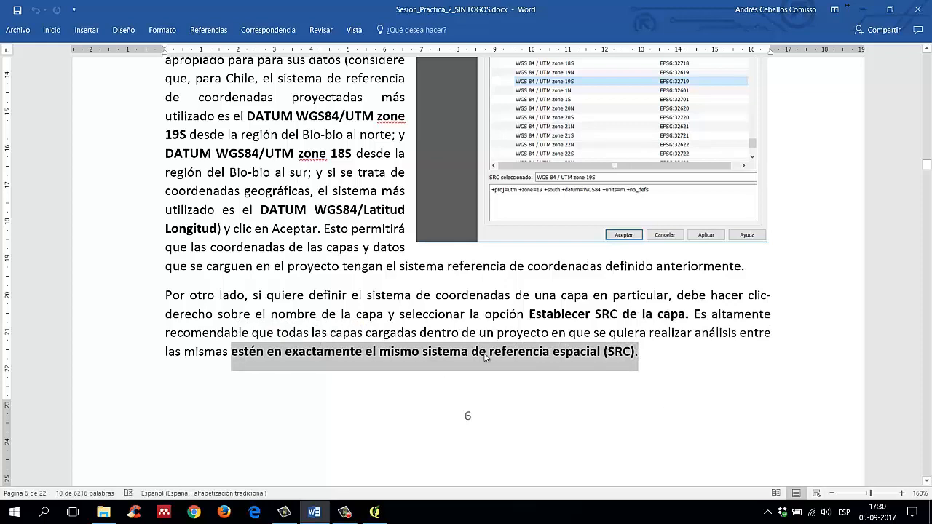
left_click(645, 357)
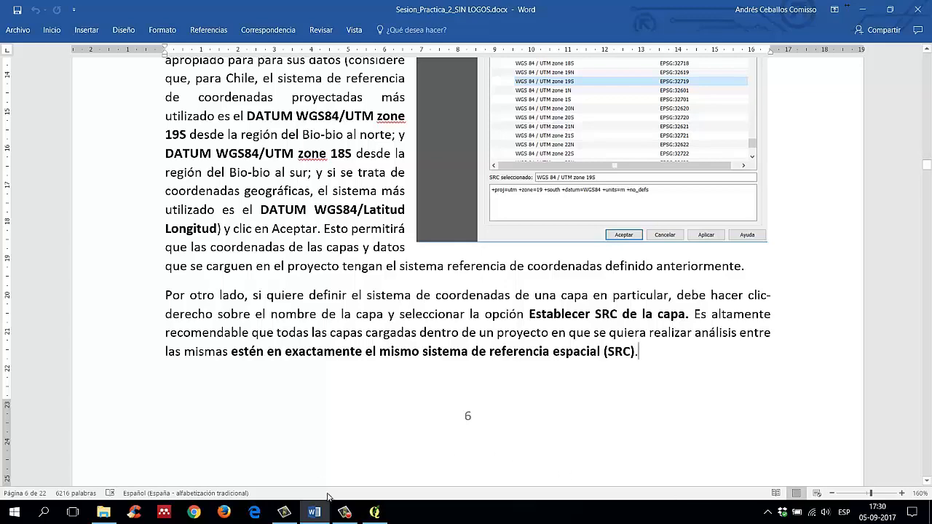
left_click(344, 511)
left_click(884, 463)
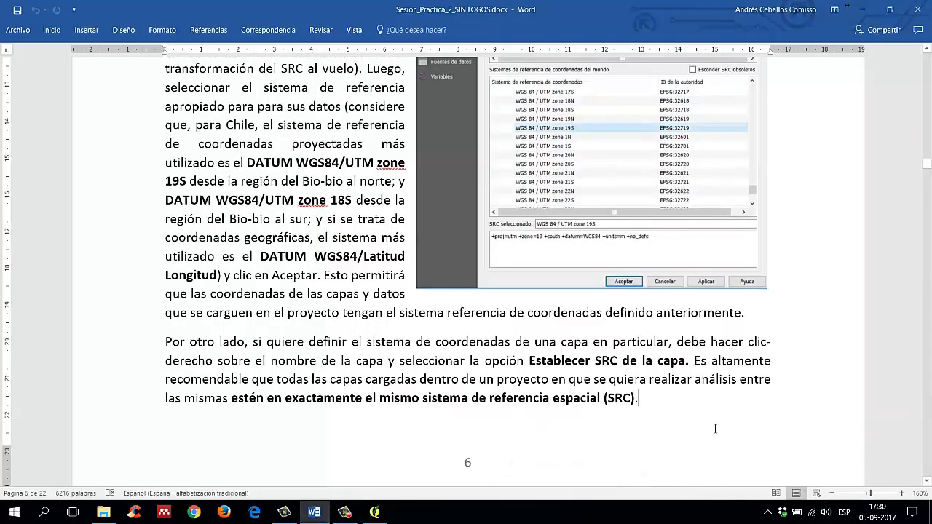
left_click(369, 514)
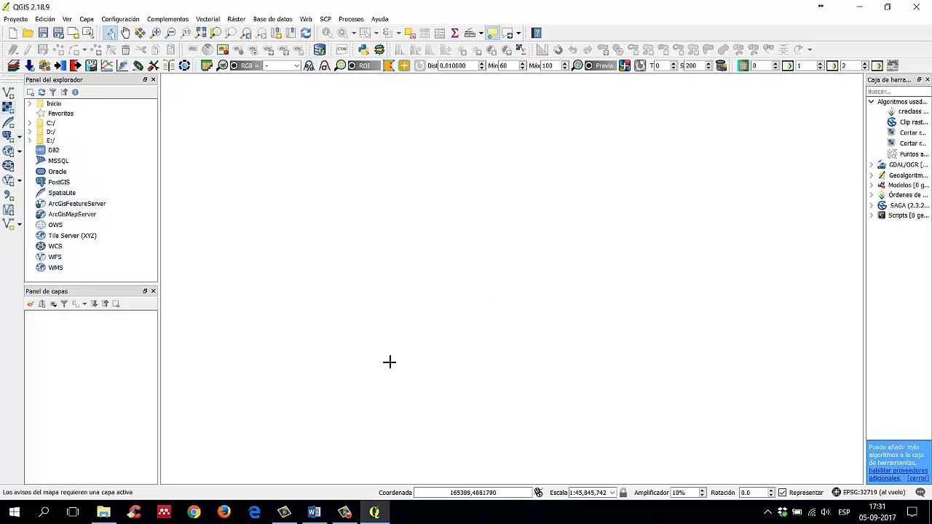
left_click(375, 512)
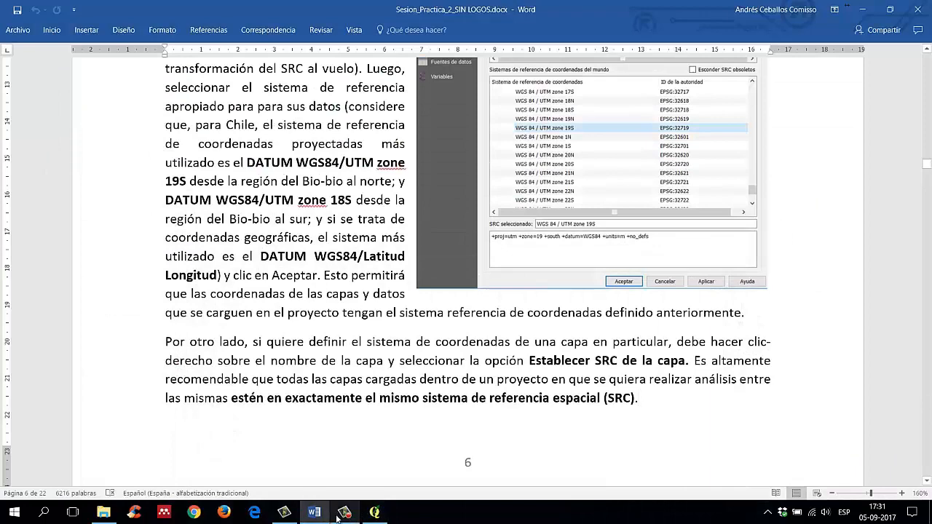
left_click(357, 515)
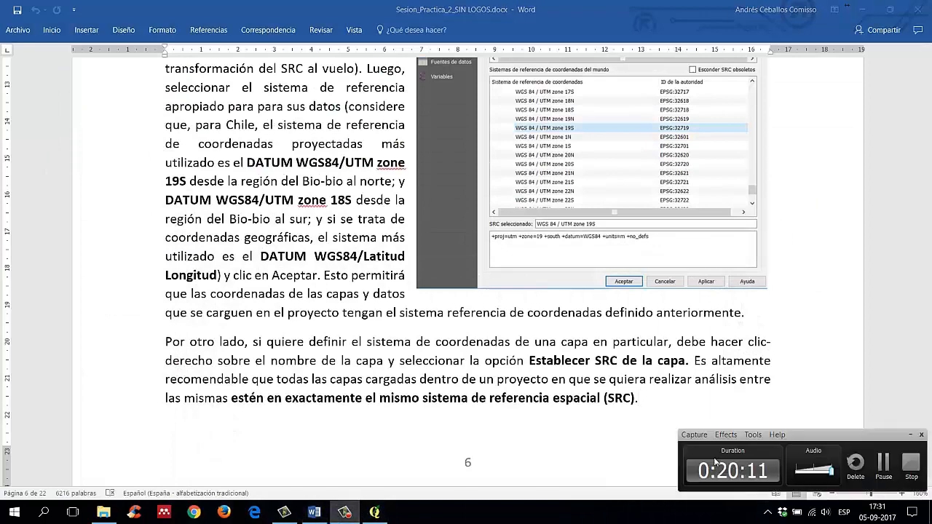
left_click(887, 475)
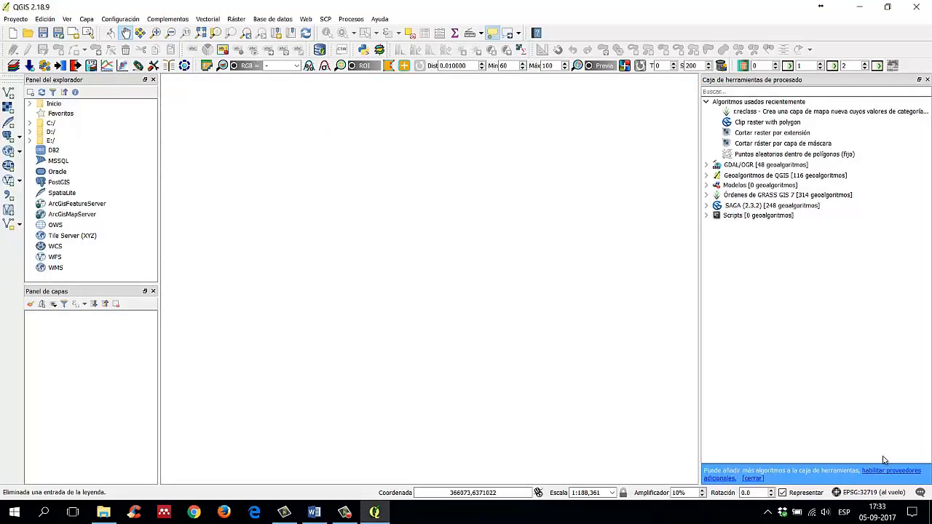
Step: Switch to QGIS and add the vector layer division_comunal_clip.shp from the division_comunal_clip folder in Materiales
left_click(11, 95)
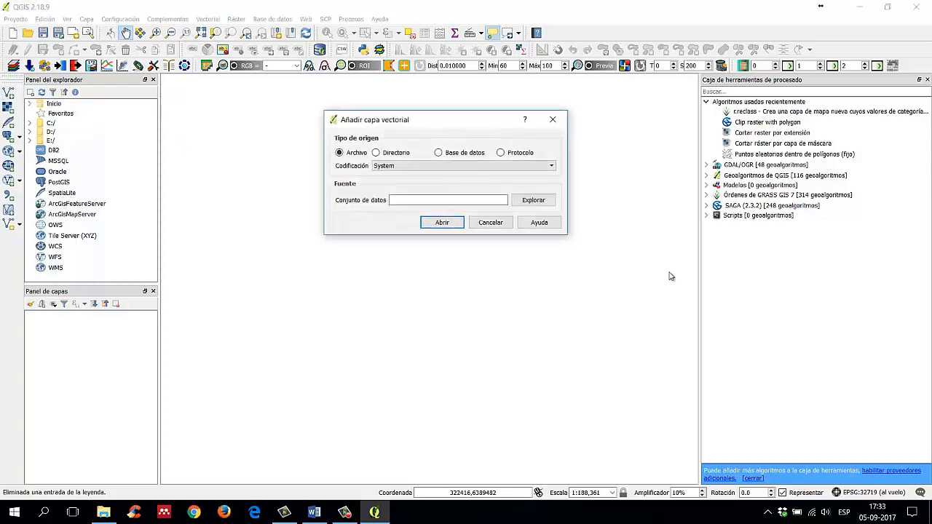
left_click(530, 202)
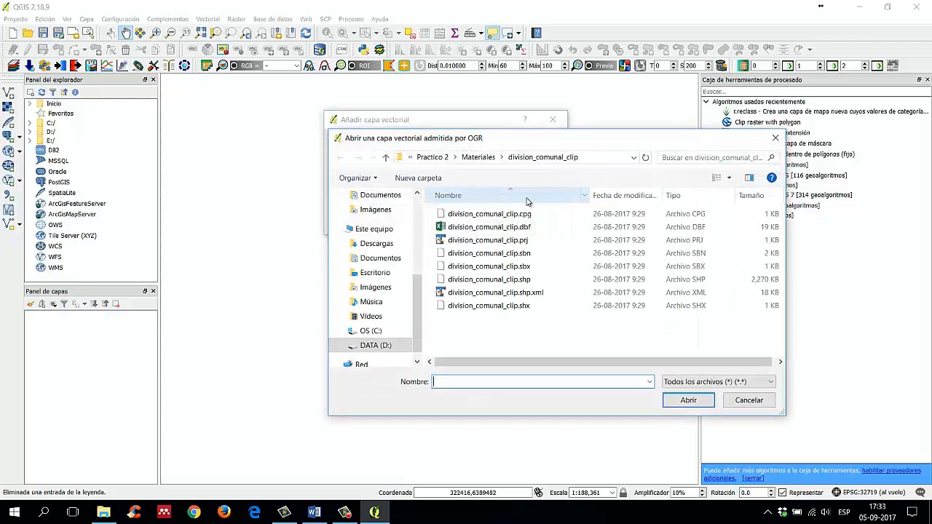
left_click(479, 156)
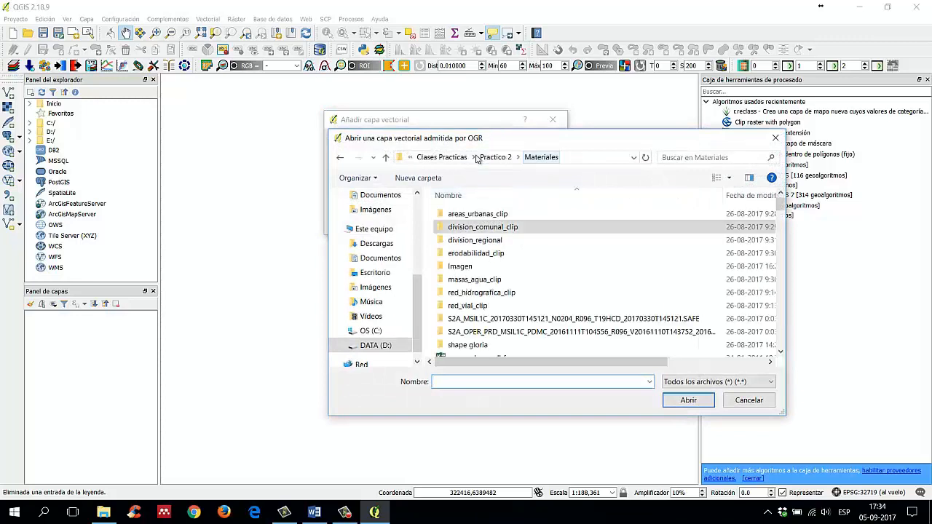
double_click(525, 229)
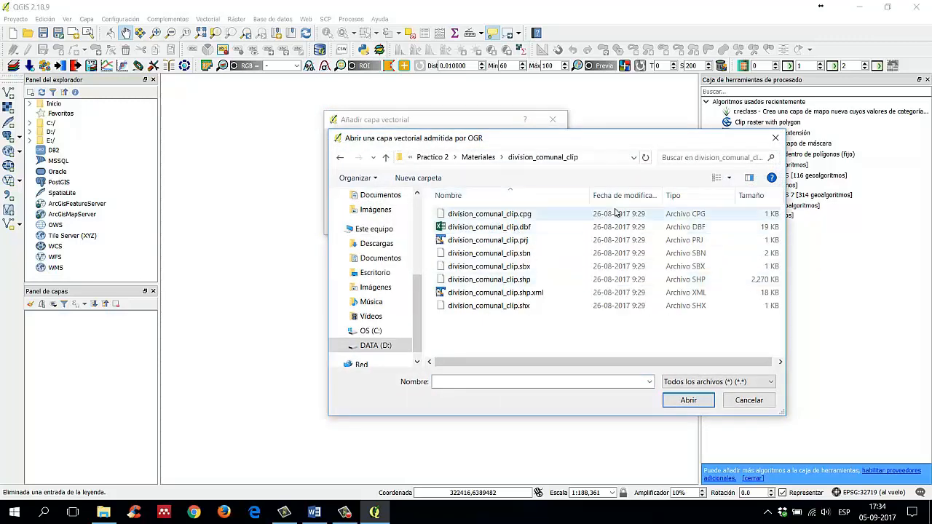
left_click(537, 279)
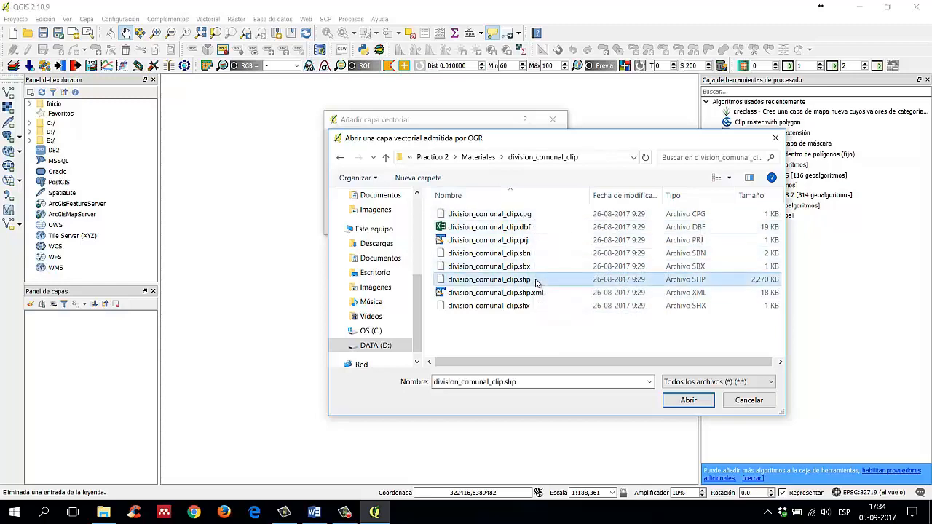
left_click(702, 400)
left_click(442, 223)
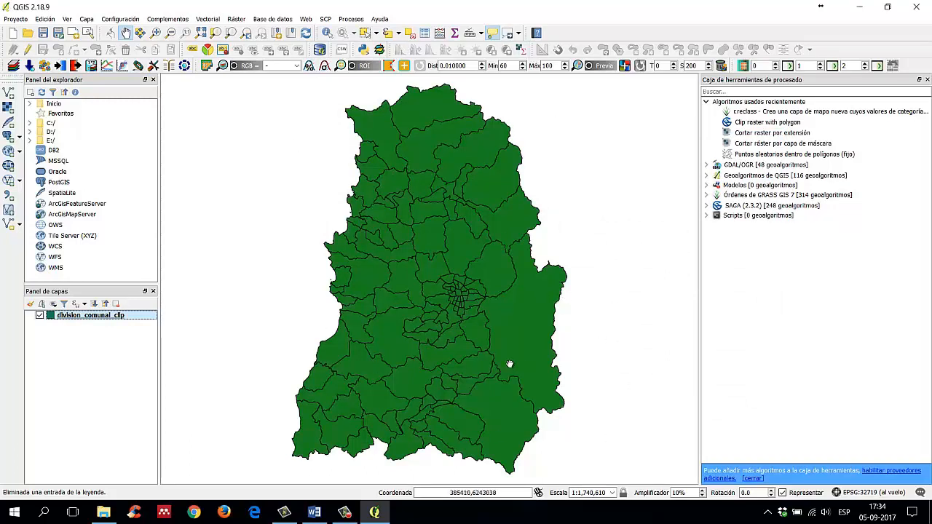
Step: Add the vector layer predio.shp from the Materiales folder
left_click(9, 95)
left_click(531, 202)
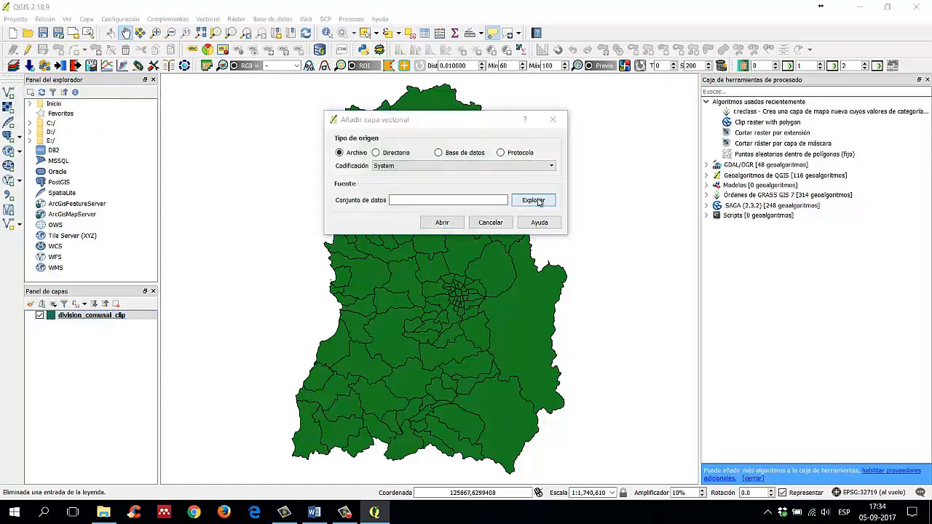
left_click(492, 160)
scroll(550, 274, "down", 15)
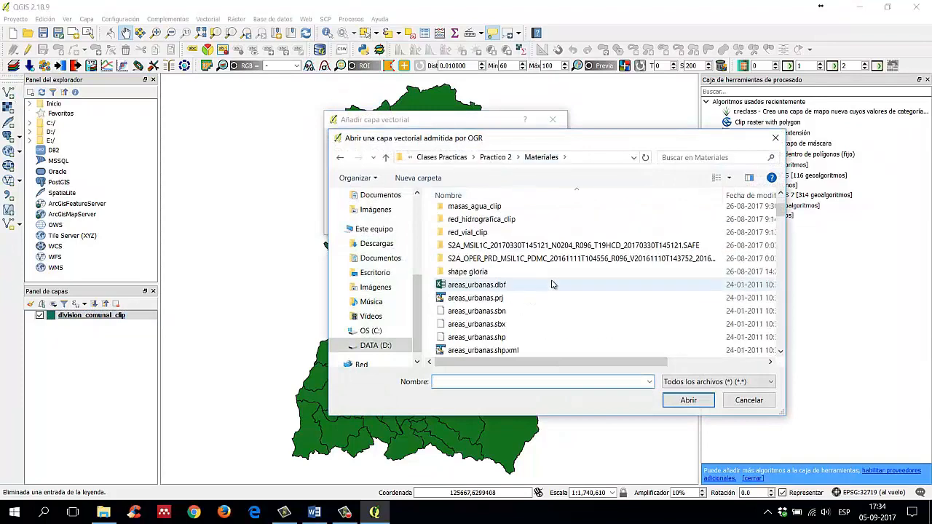
scroll(550, 274, "down", 15)
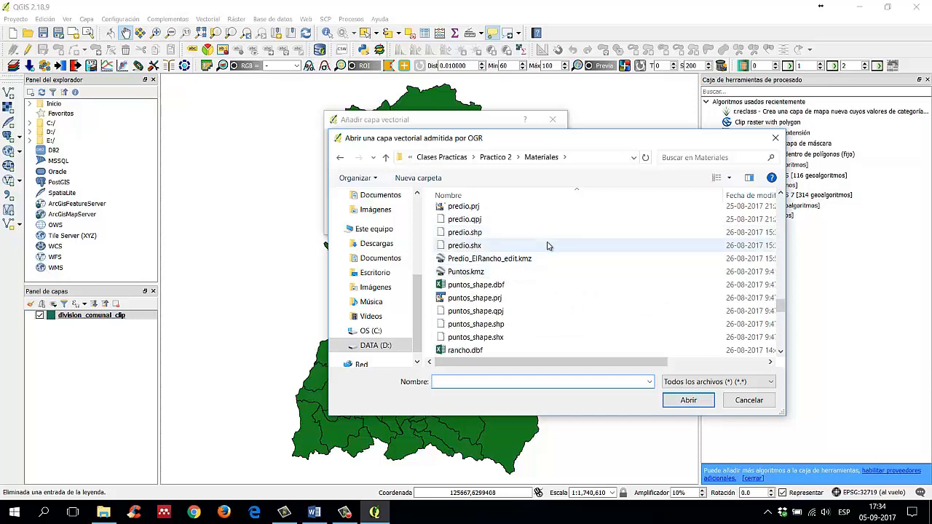
scroll(548, 246, "up", 1)
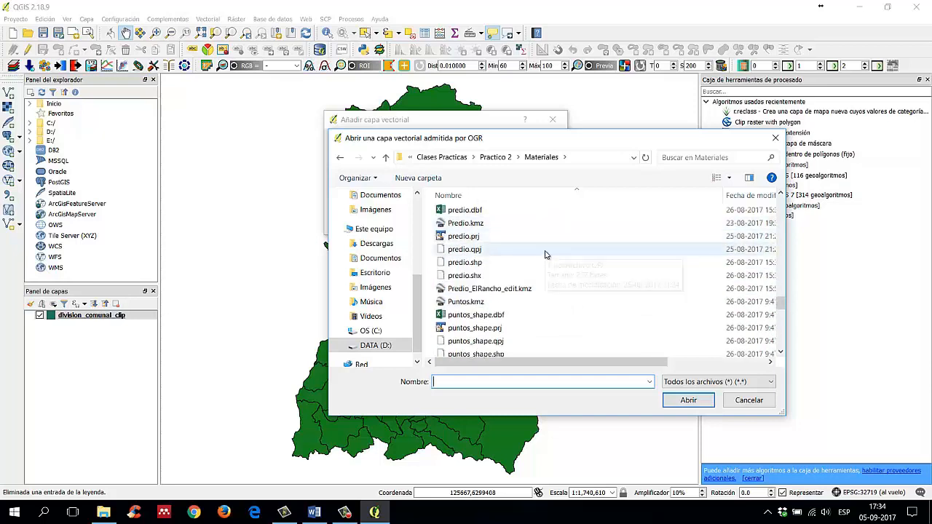
left_click(514, 264)
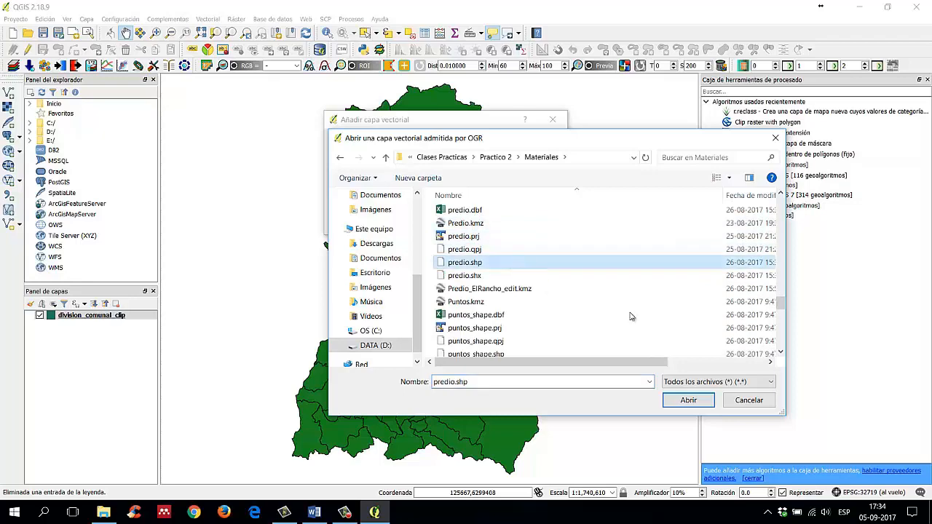
left_click(688, 400)
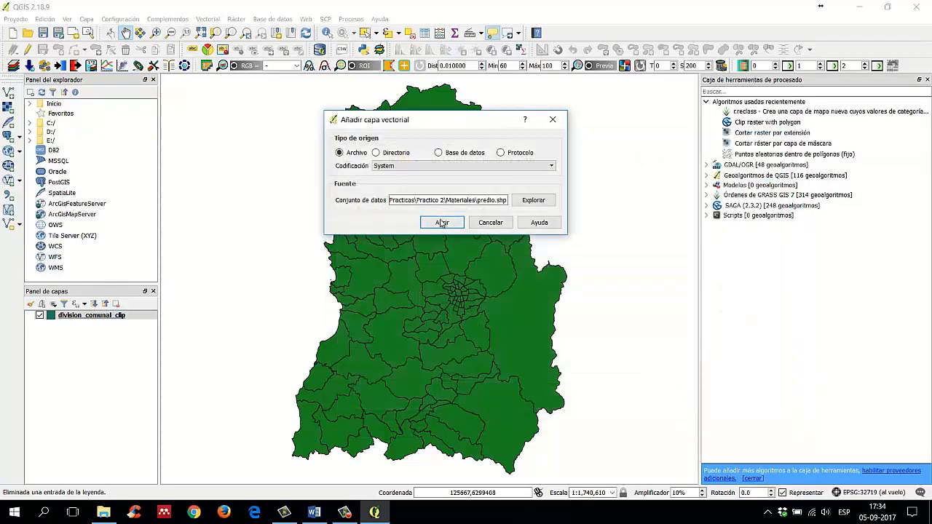
left_click(442, 223)
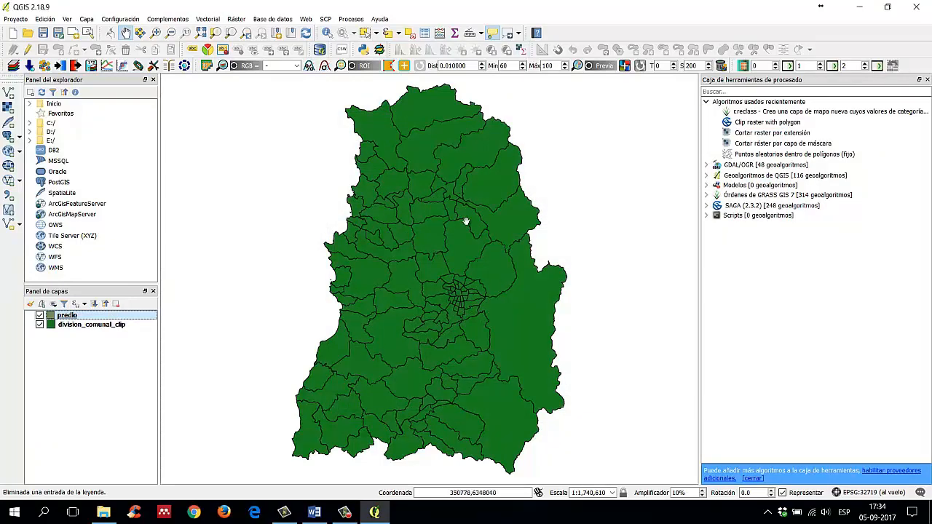
Step: Examine where the predio polygon lies on the map relative to the communal boundaries
scroll(461, 198, "up", 2)
left_click_drag(464, 181, 481, 247)
scroll(461, 255, "up", 6)
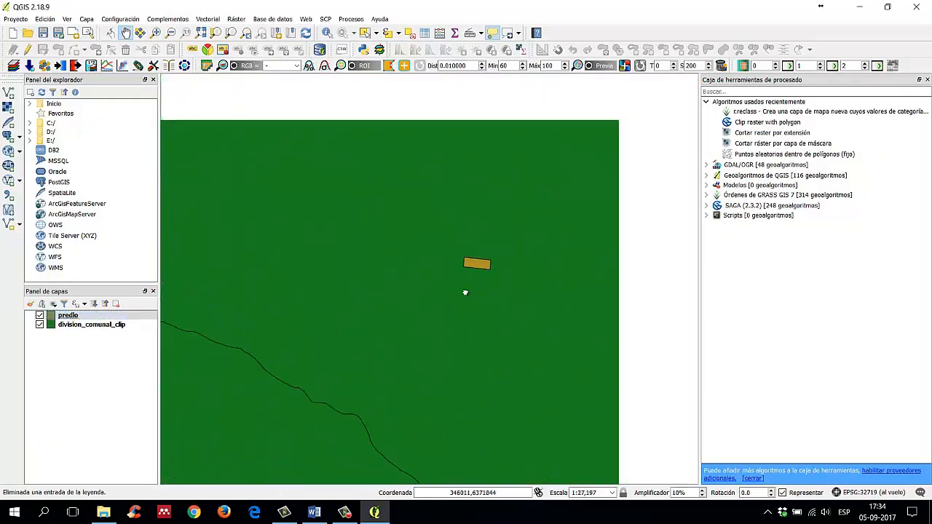
scroll(446, 279, "down", 4)
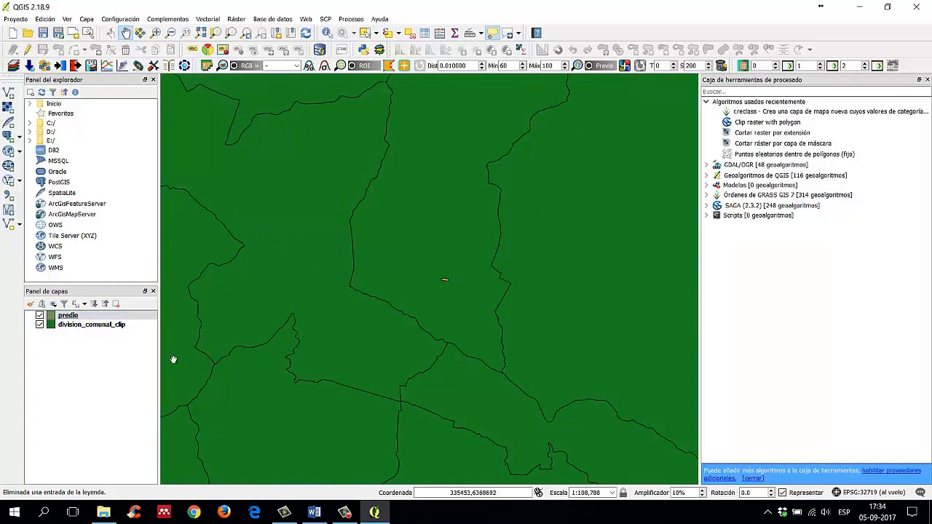
left_click(95, 379)
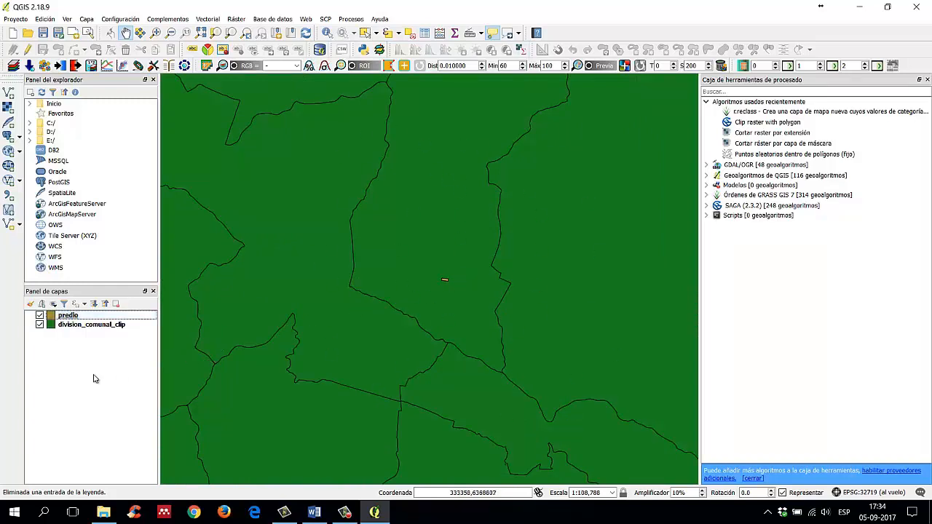
Step: Check the coordinate reference system in the division_comunal_clip layer's general properties and accept the dialog
left_click(106, 325)
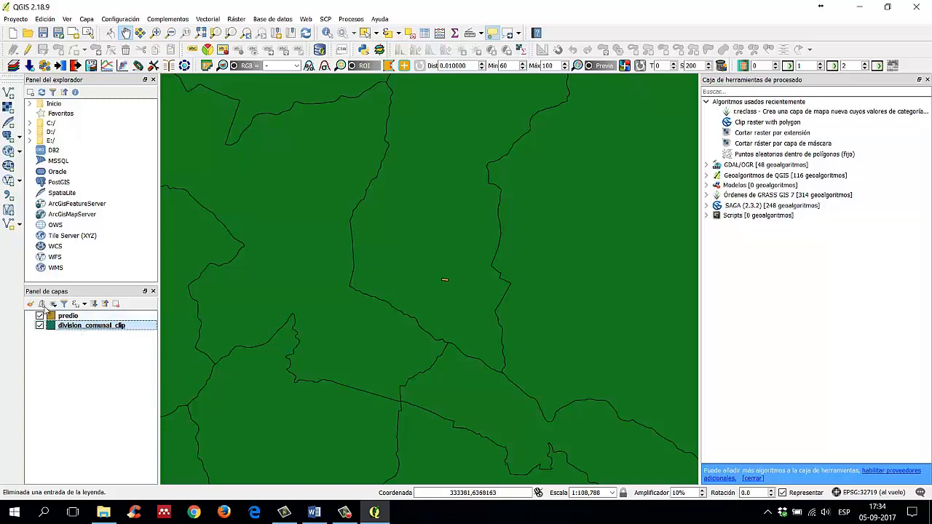
right_click(95, 332)
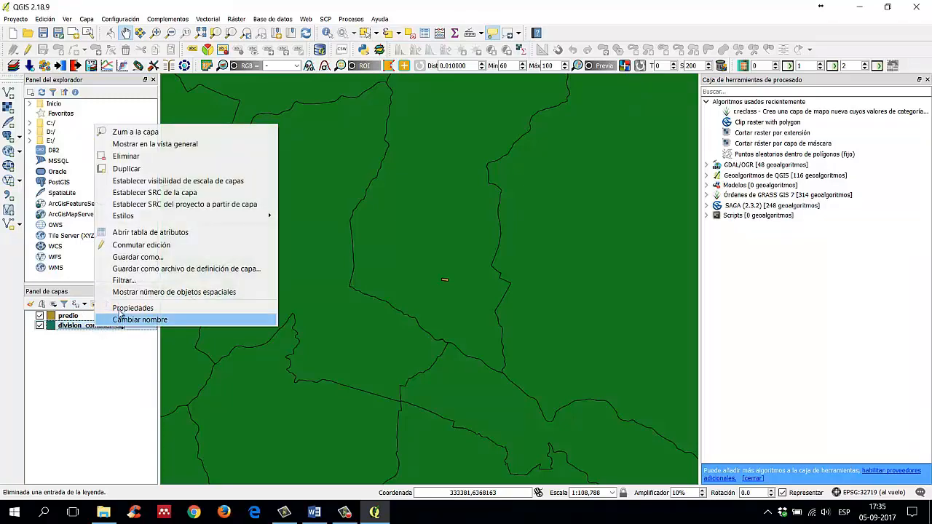
left_click(127, 308)
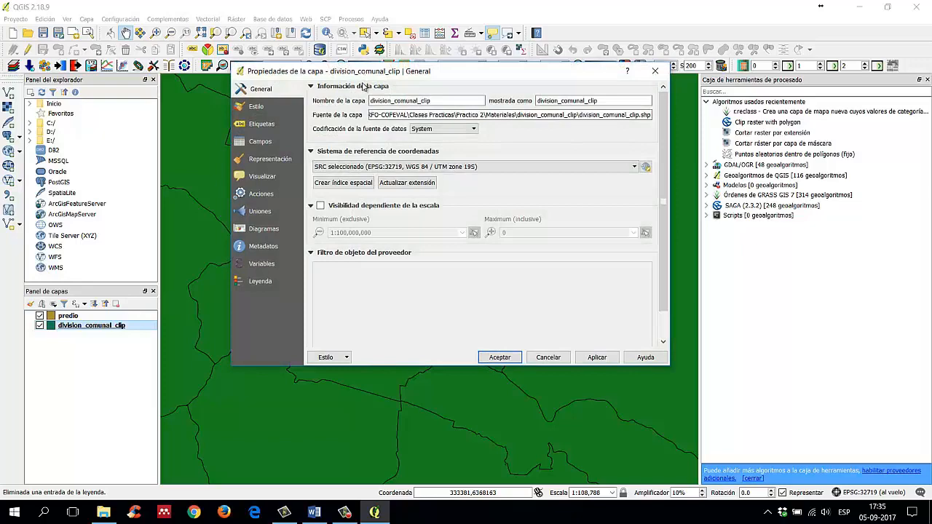
left_click_drag(366, 77, 369, 117)
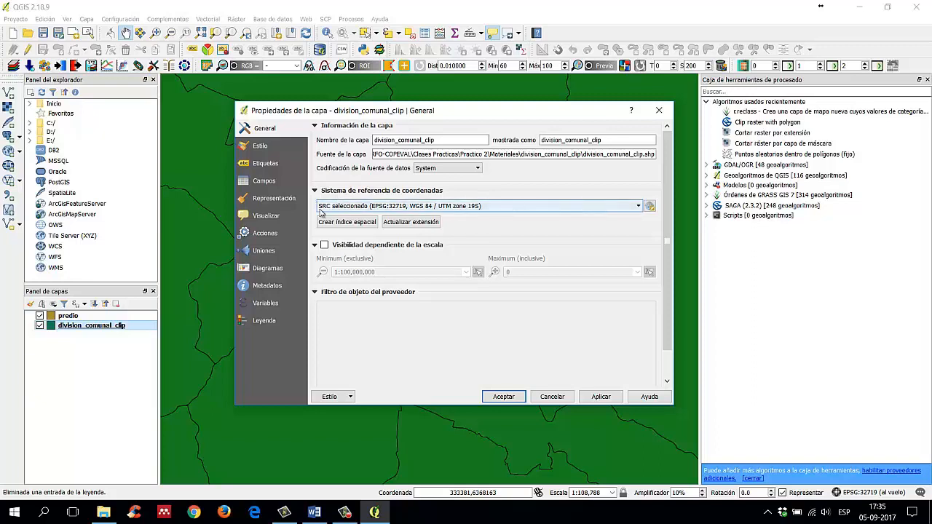
left_click(639, 206)
left_click(641, 208)
left_click(496, 396)
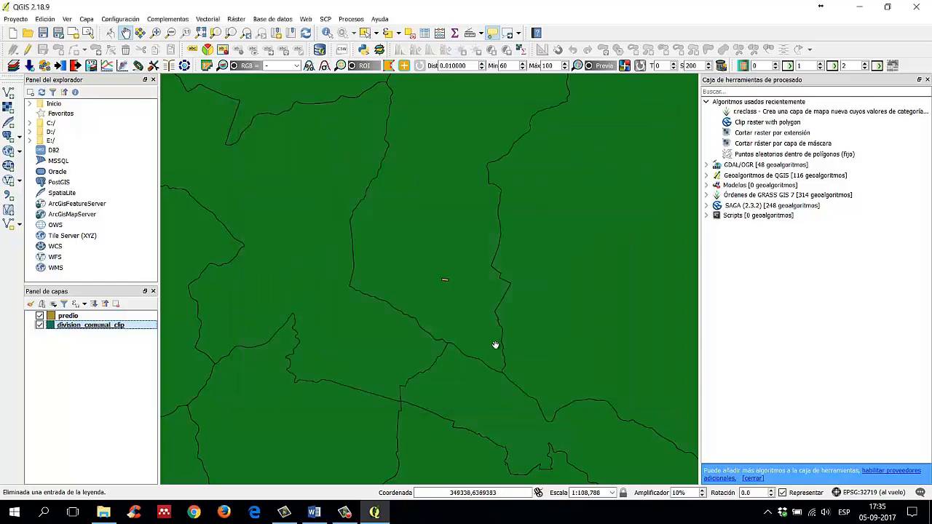
Step: Review the coordinate reference system options in the predio layer's properties, choose the selected SRC EPSG:4326, WGS 84, and accept
left_click(76, 317)
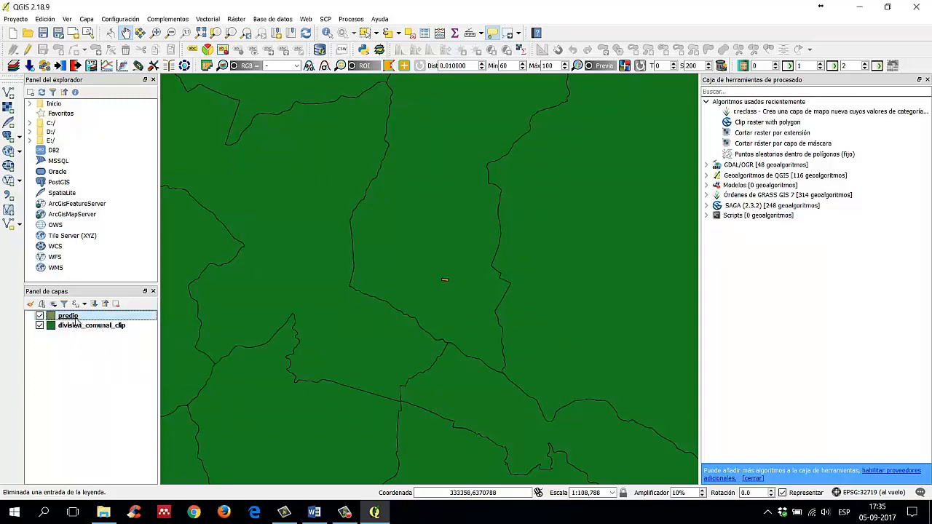
right_click(76, 320)
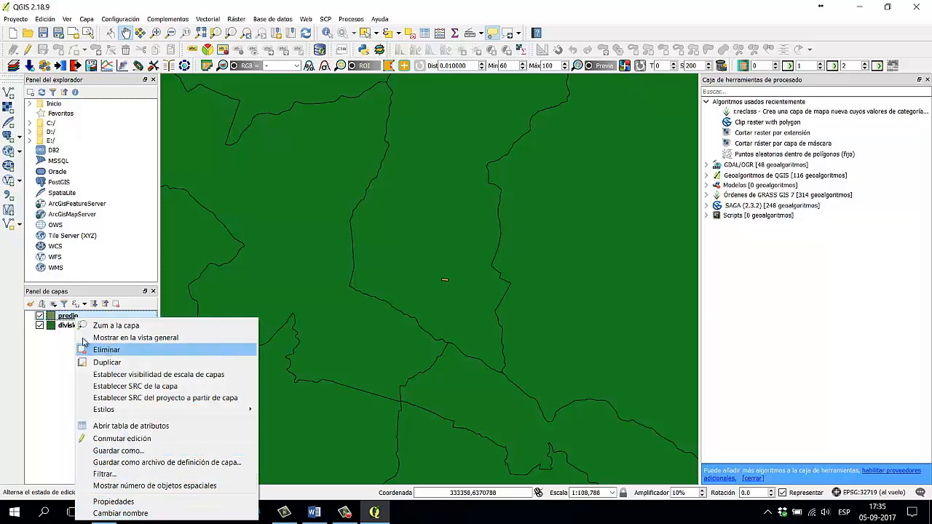
left_click(137, 501)
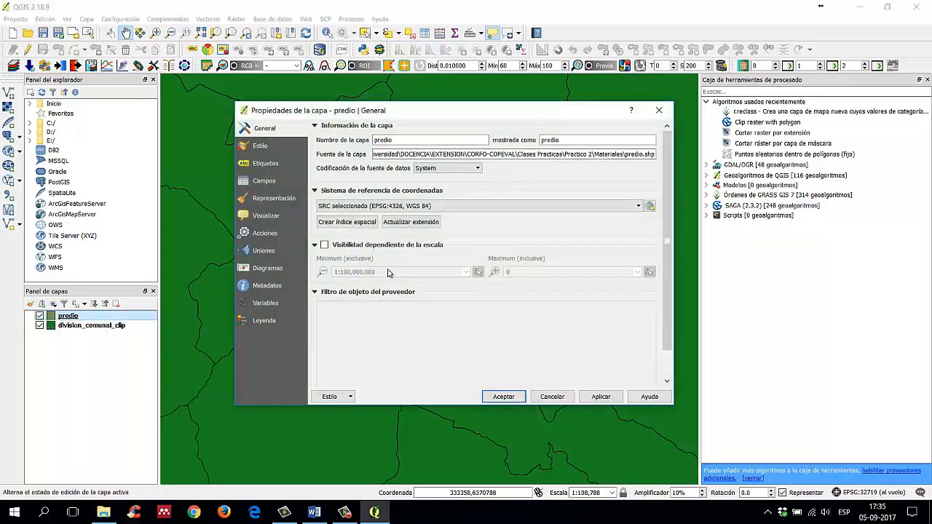
left_click_drag(401, 115, 384, 102)
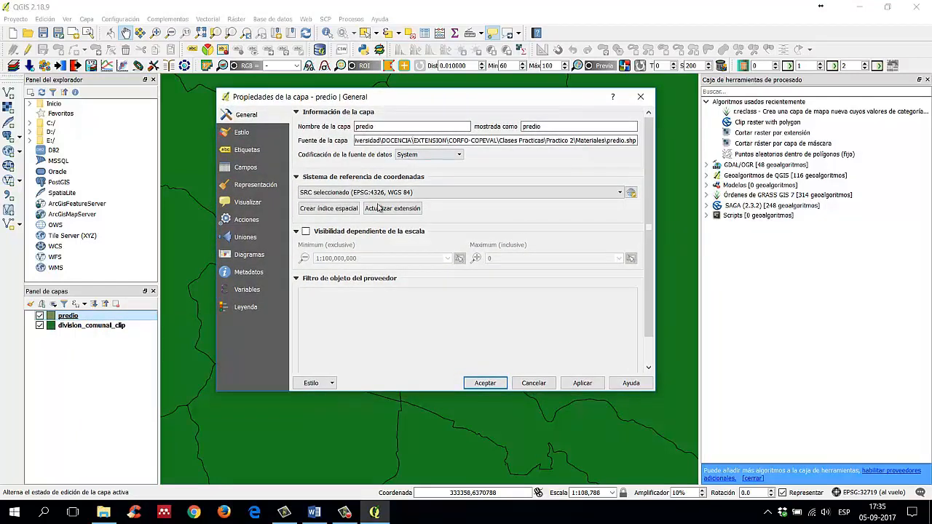
left_click(448, 193)
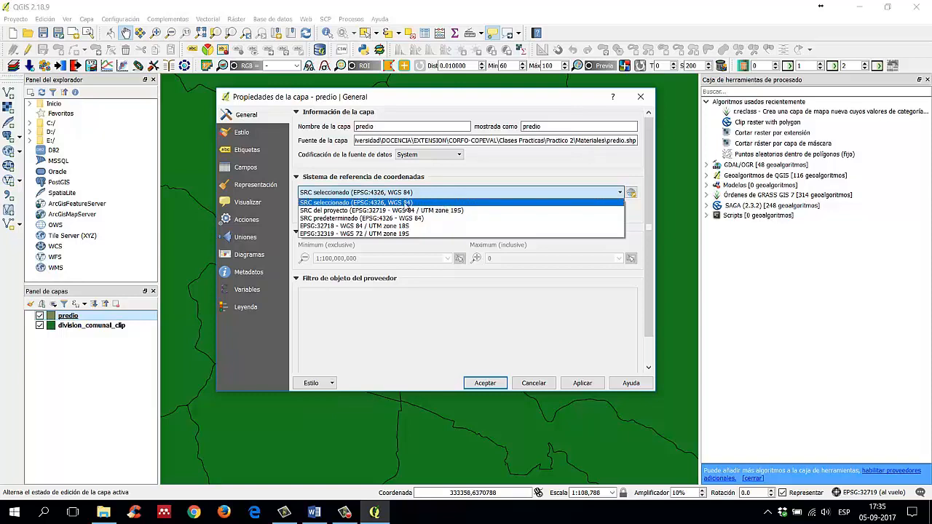
left_click(389, 203)
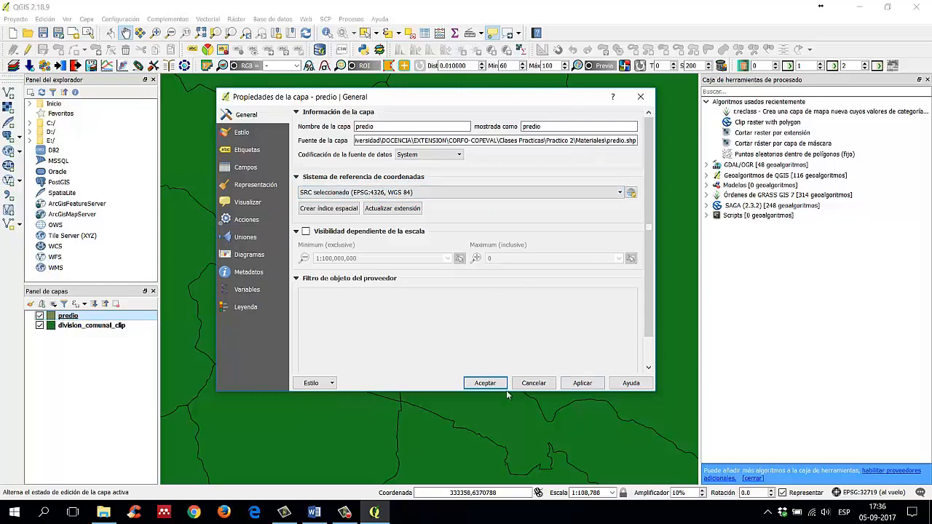
left_click(485, 383)
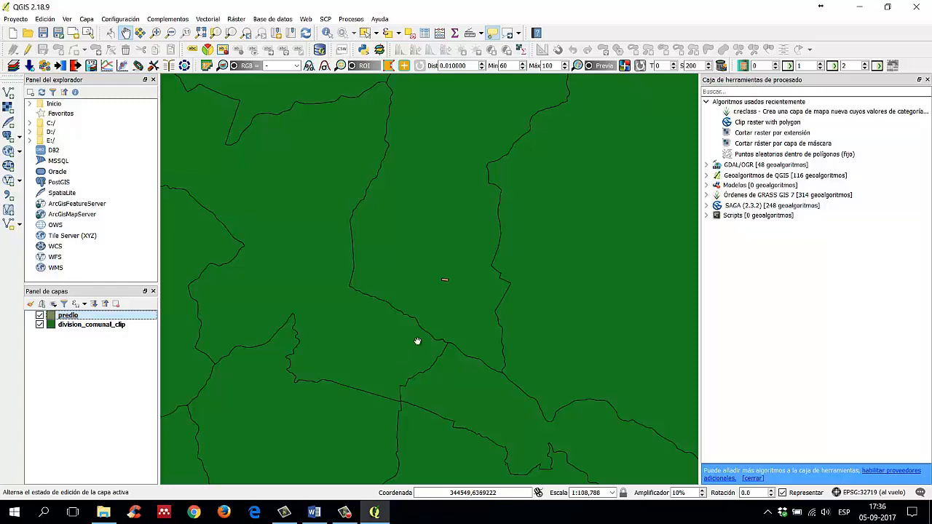
left_click(314, 513)
left_click(344, 513)
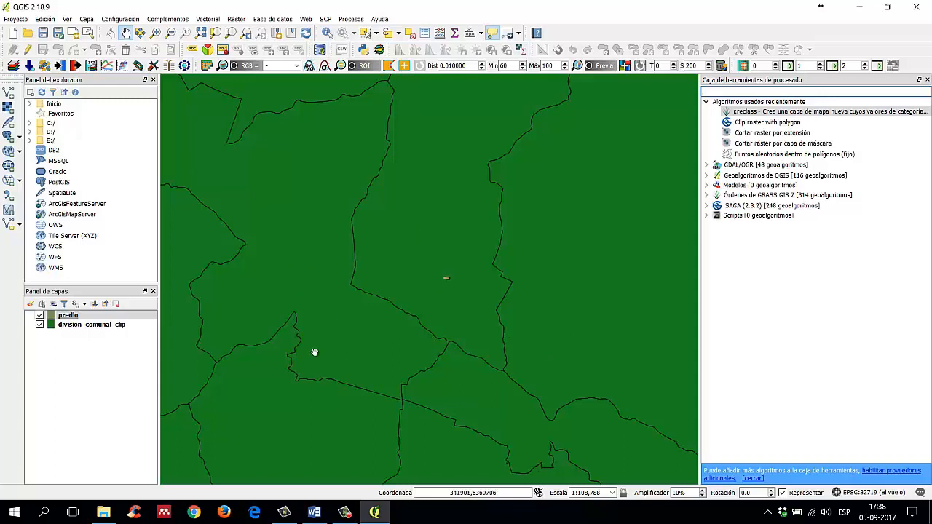
left_click(119, 382)
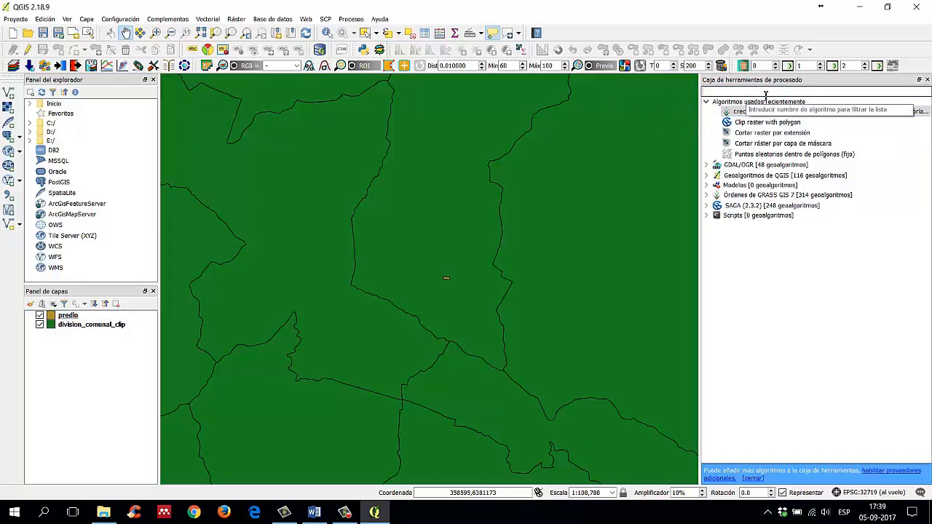
Step: Filter the processing toolbox algorithms by "proyec" to list the projection tools
type("pro")
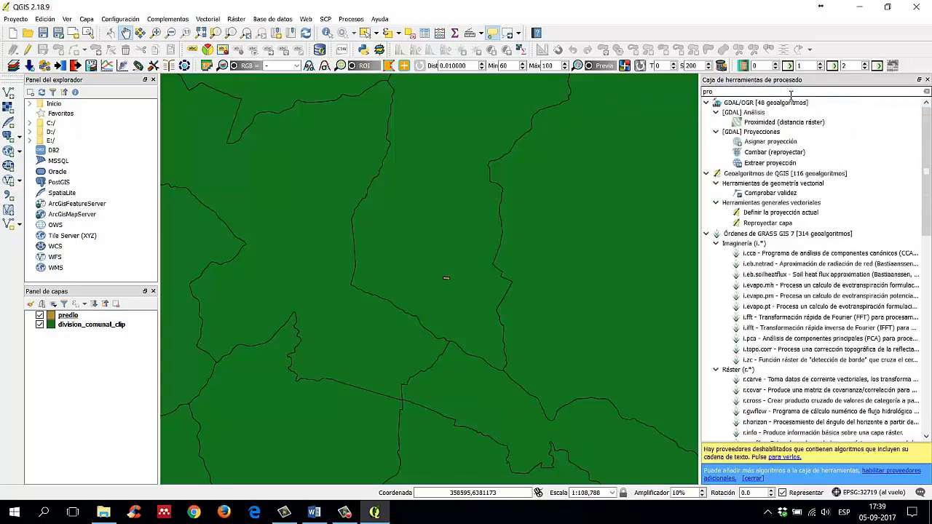
type("ye")
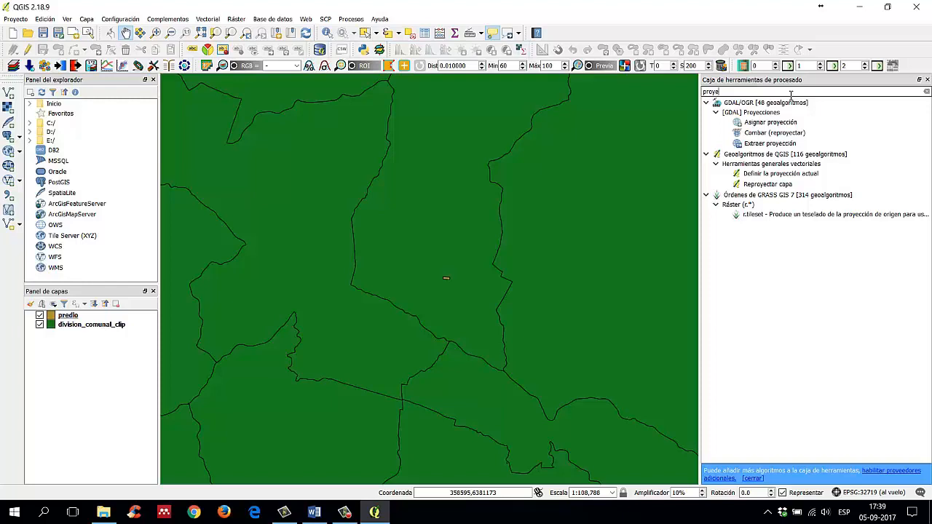
type("cta")
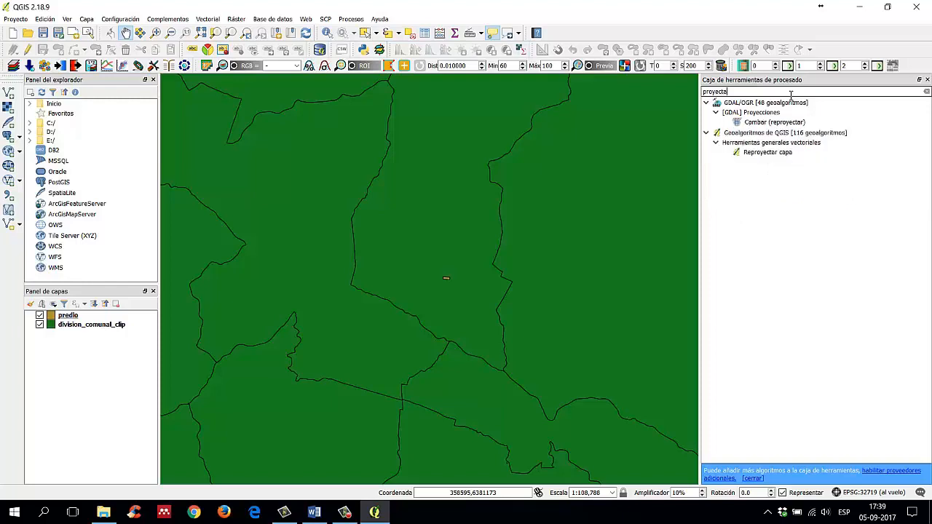
key("BackSpace")
key("BackSpace")
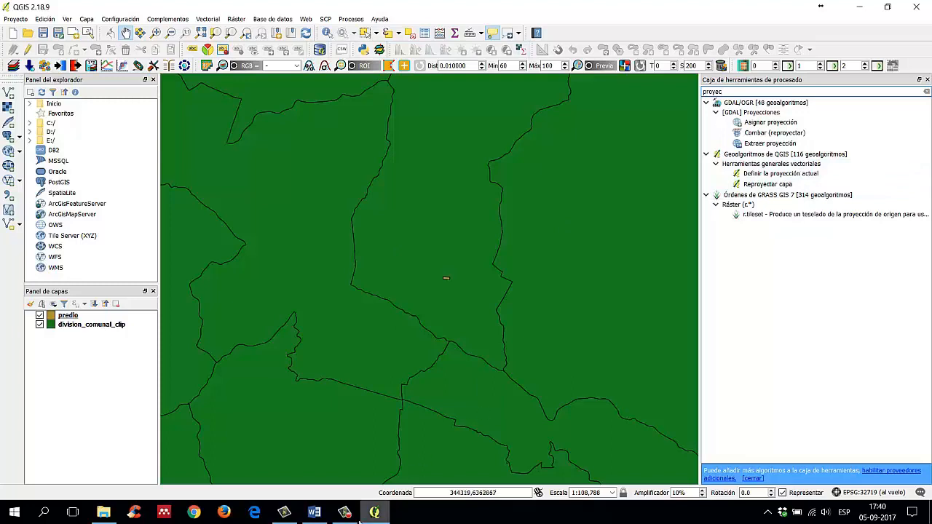
mouse_move(341, 518)
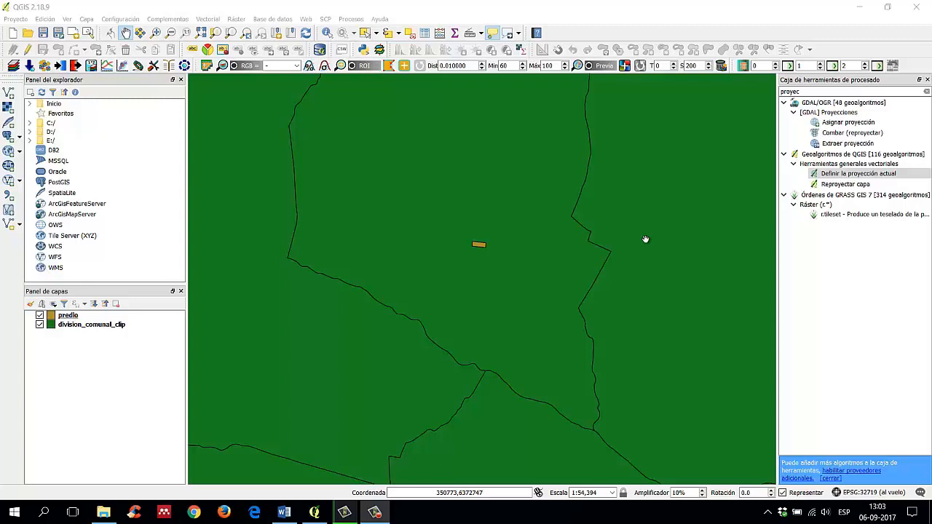
Step: Review the coordinate reference system choices in the predio layer's general properties and close the dialog without changing anything
left_click(82, 317)
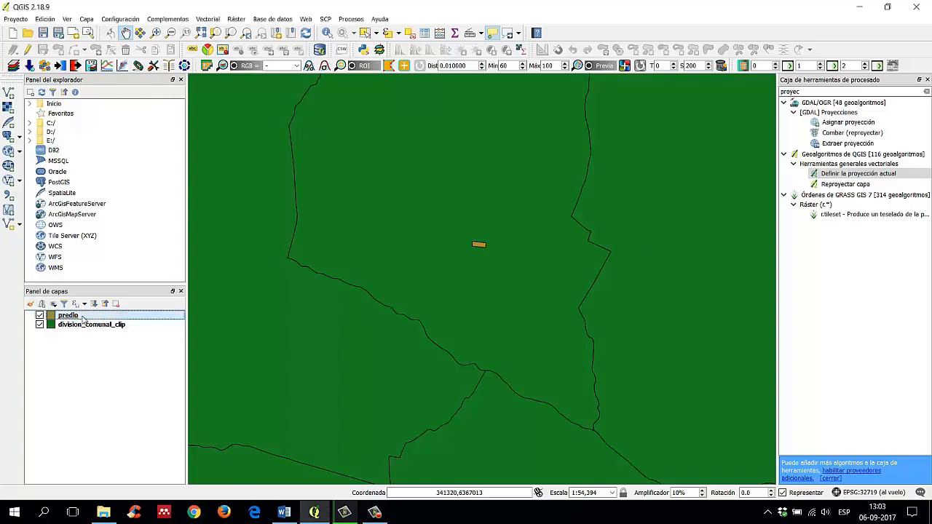
right_click(82, 317)
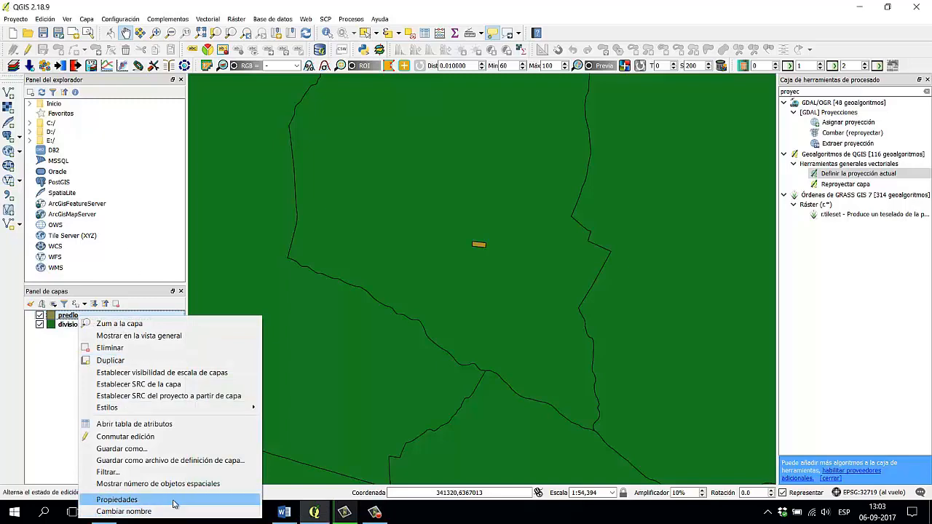
left_click(174, 501)
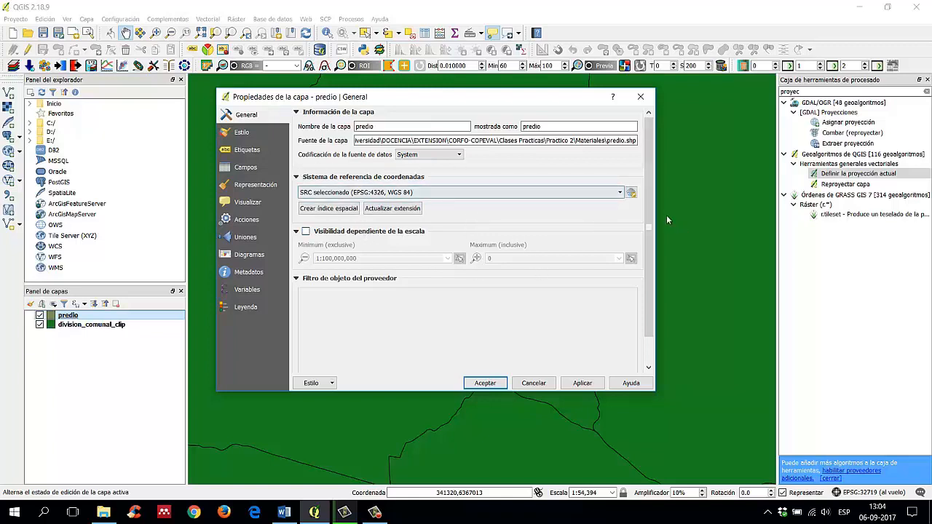
left_click(623, 191)
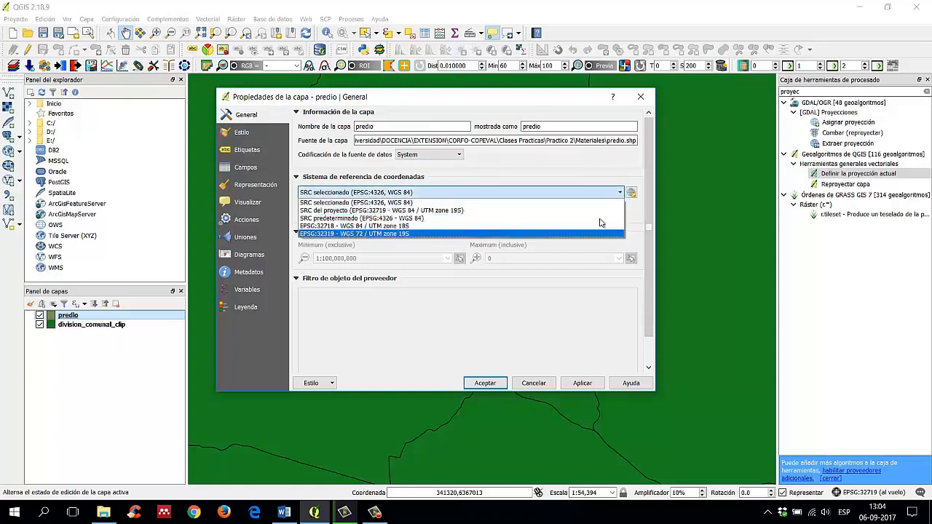
left_click(625, 194)
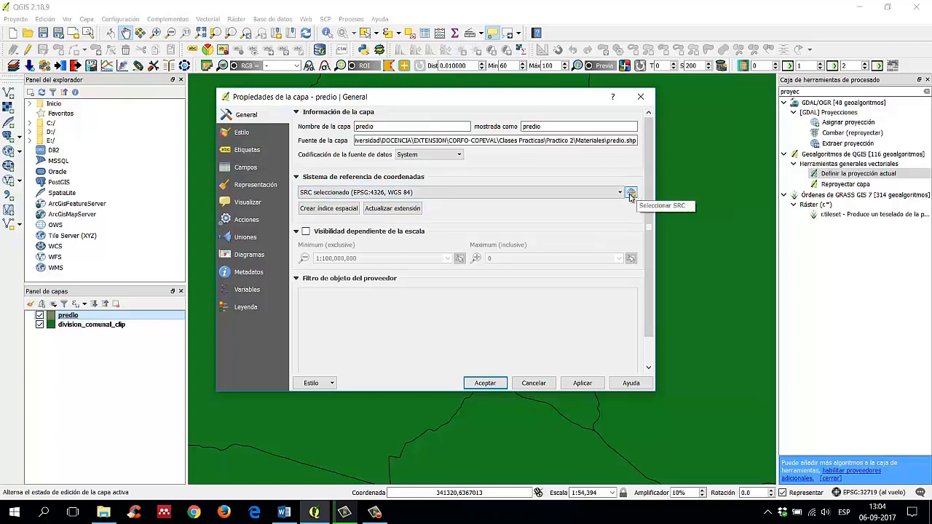
left_click(621, 193)
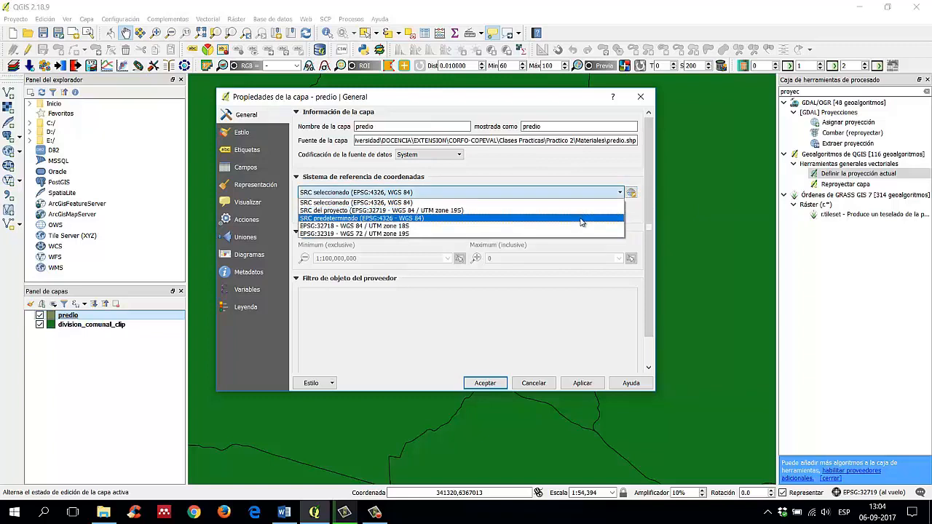
left_click(632, 212)
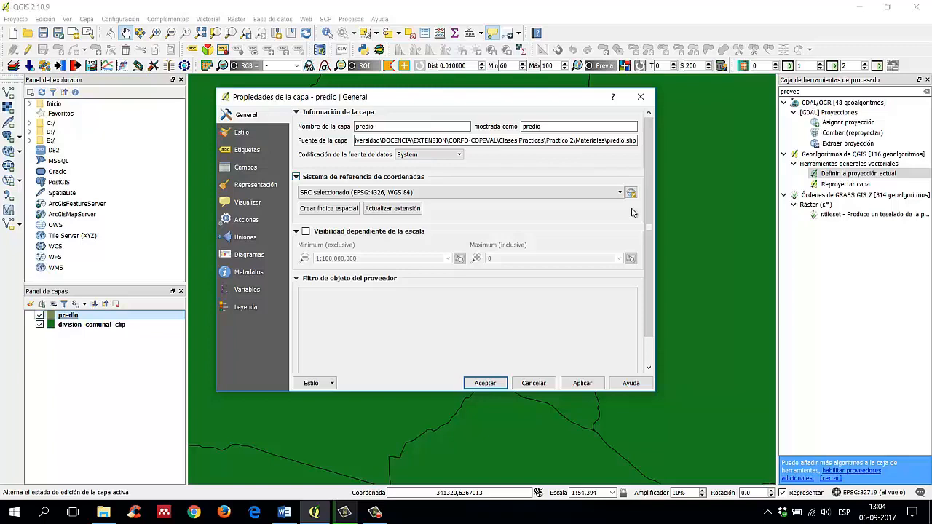
left_click(640, 97)
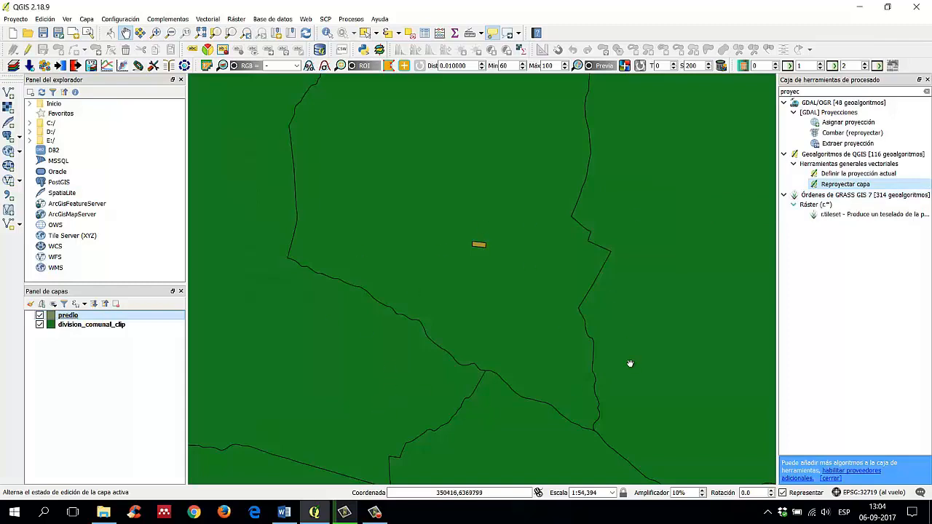
Step: Open the Reproyectar capa algorithm from the QGIS general vector tools and set predio as the input layer
double_click(845, 184)
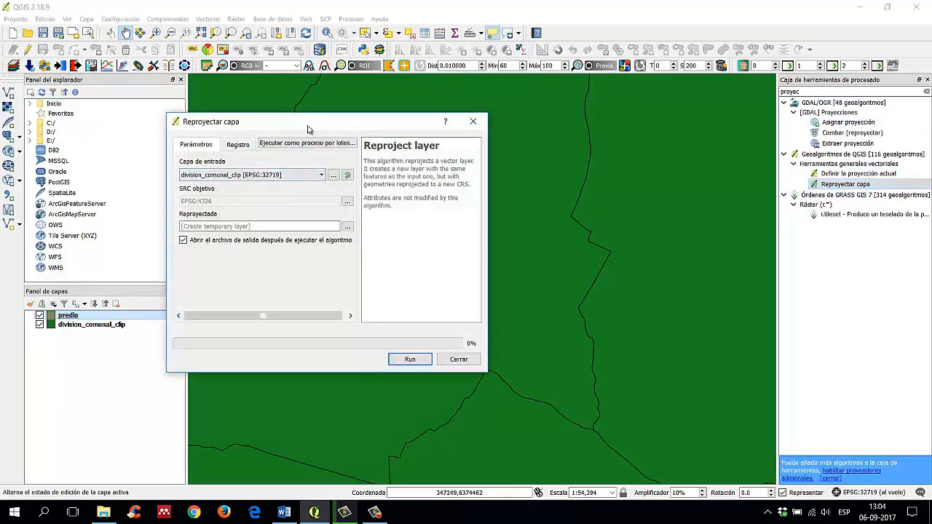
left_click_drag(307, 129, 666, 131)
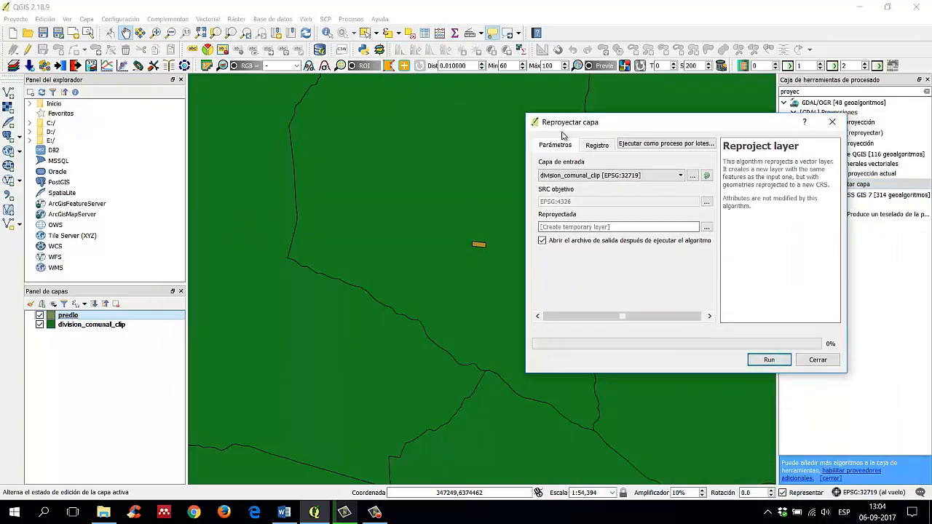
left_click(682, 176)
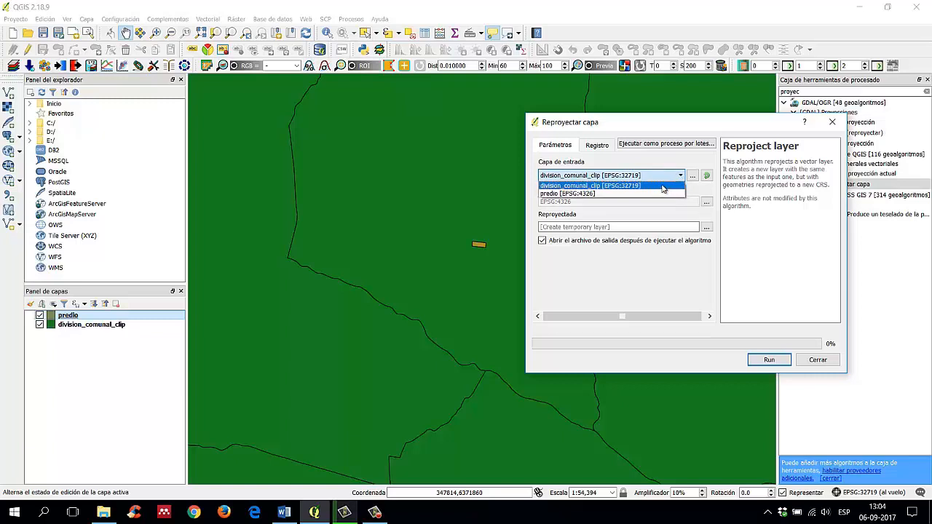
left_click(630, 193)
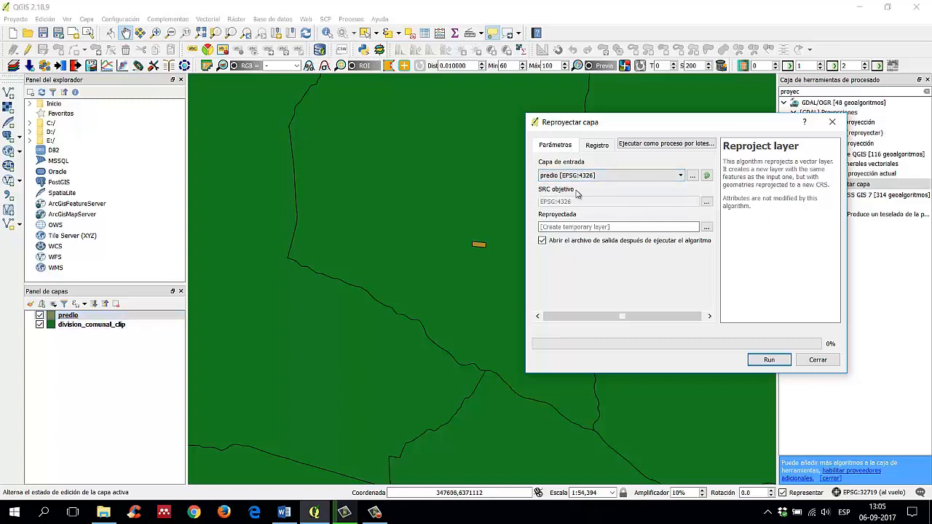
Step: Set the reprojection's target SRC to WGS 84 / UTM zone 19S (EPSG:32719), keeping predio as the input layer
left_click(706, 204)
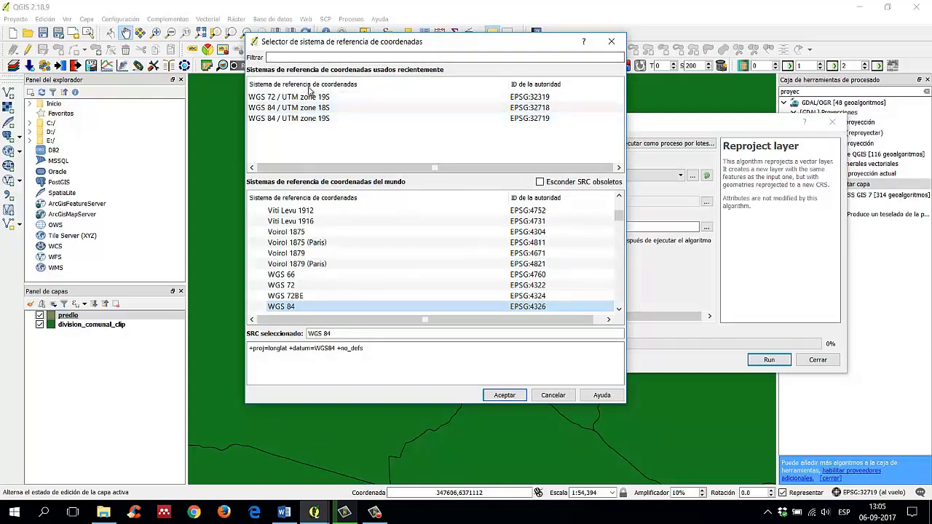
left_click(331, 119)
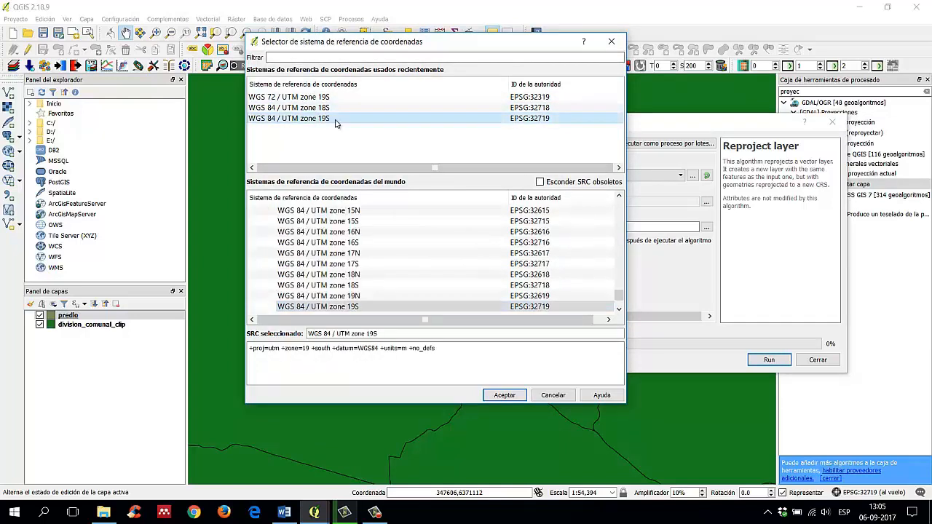
left_click(502, 395)
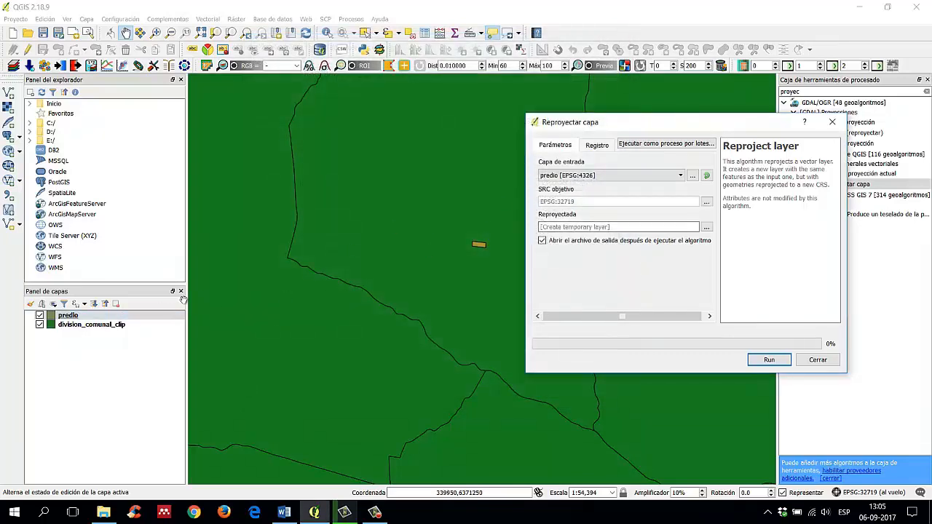
left_click(680, 175)
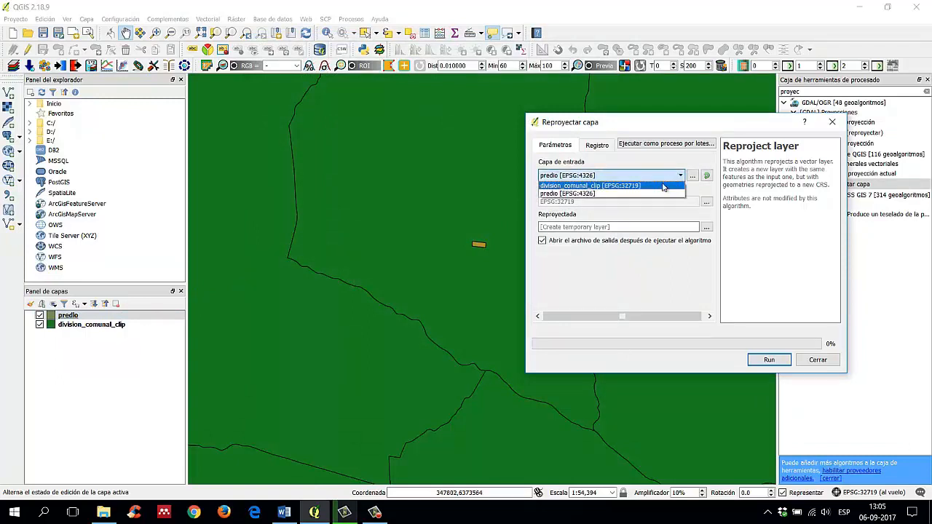
left_click(659, 193)
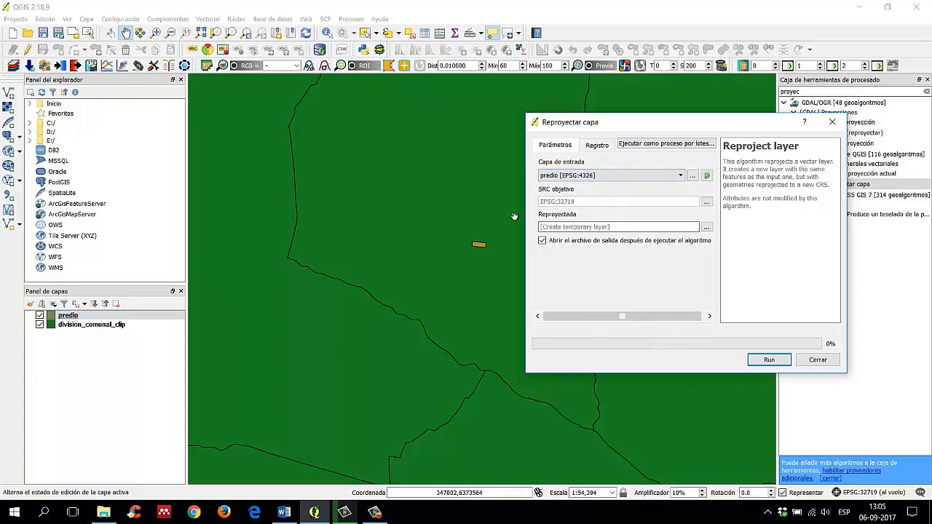
Step: Start defining the output destination for the reprojected predio layer
left_click_drag(649, 128, 564, 122)
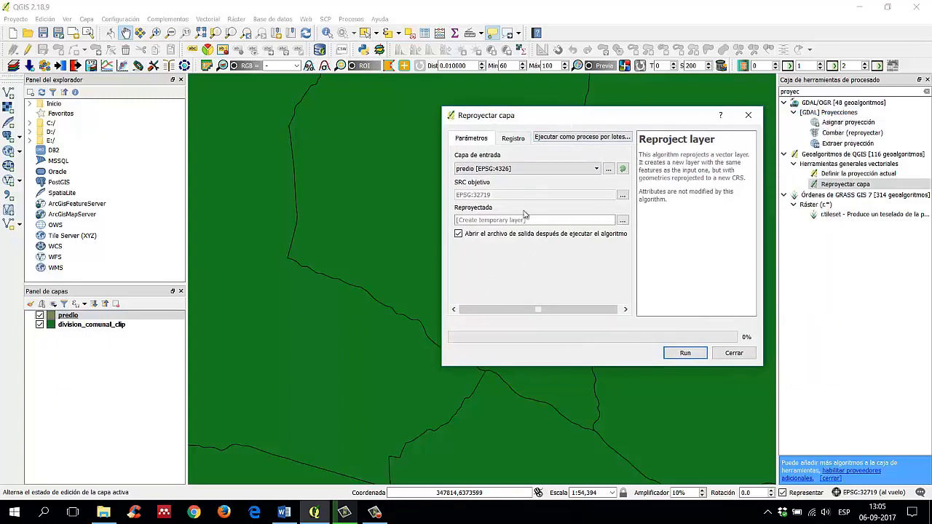
left_click(492, 221)
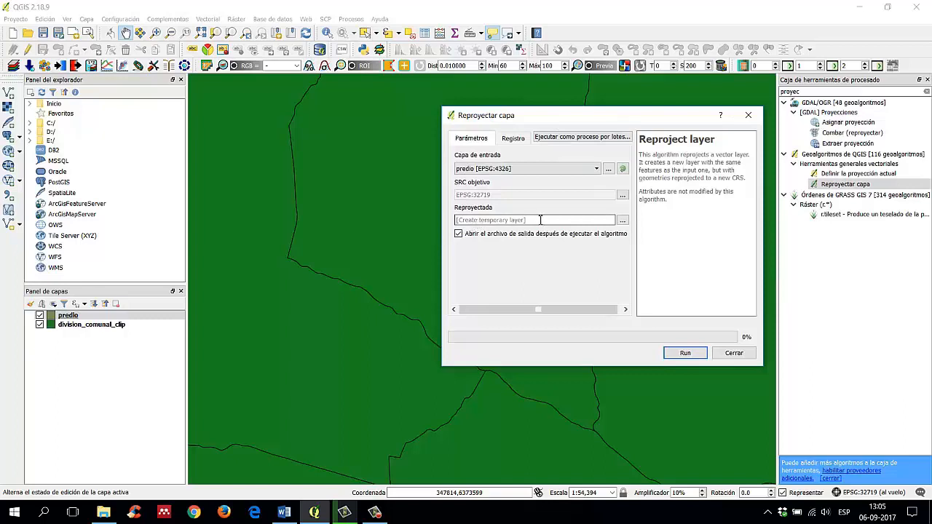
left_click(511, 222)
left_click(501, 254)
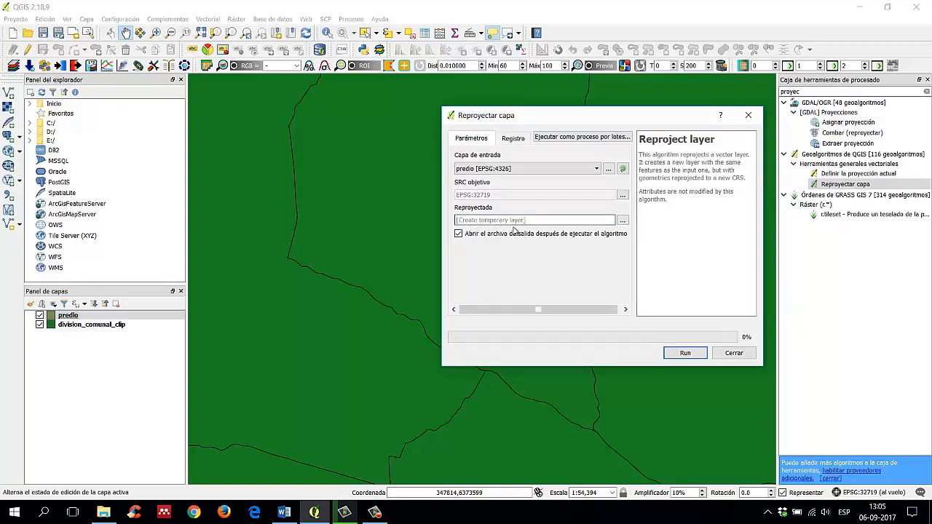
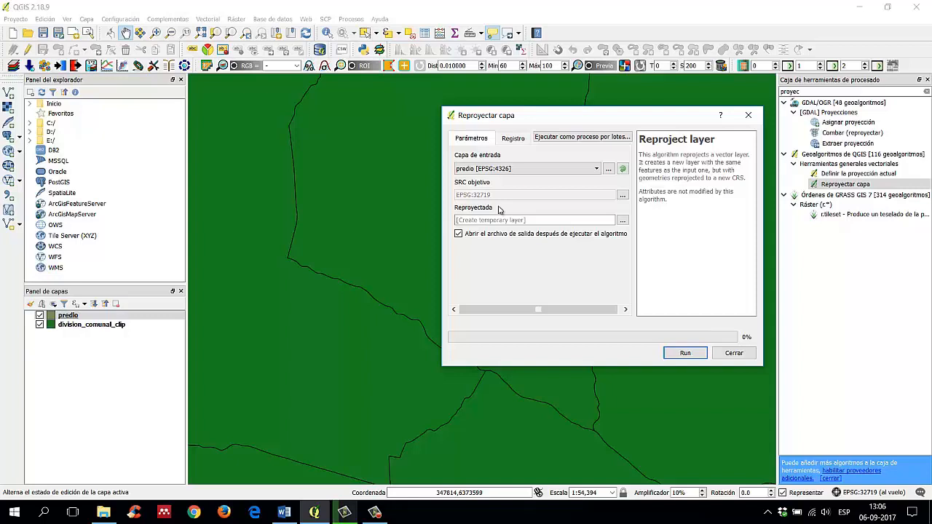
Step: Choose to save the reprojected layer to a file instead of creating a temporary layer
left_click(623, 220)
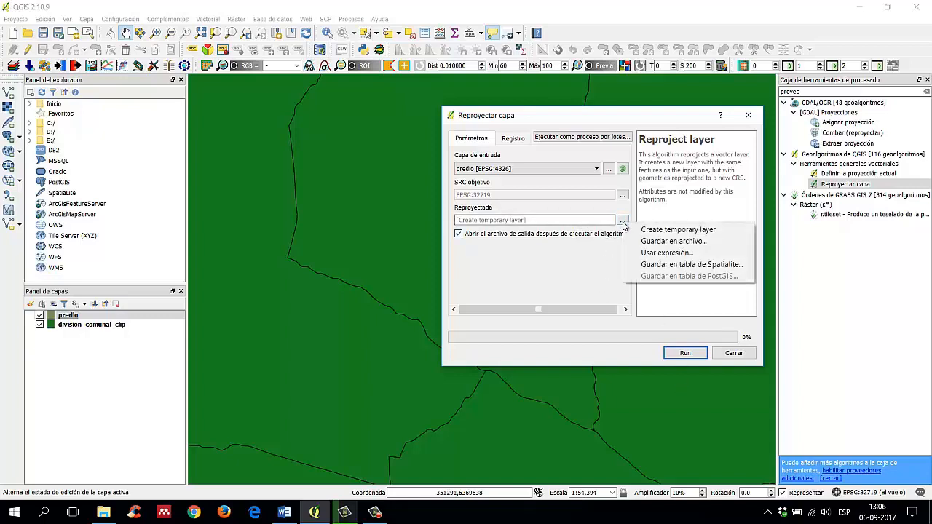
left_click(686, 244)
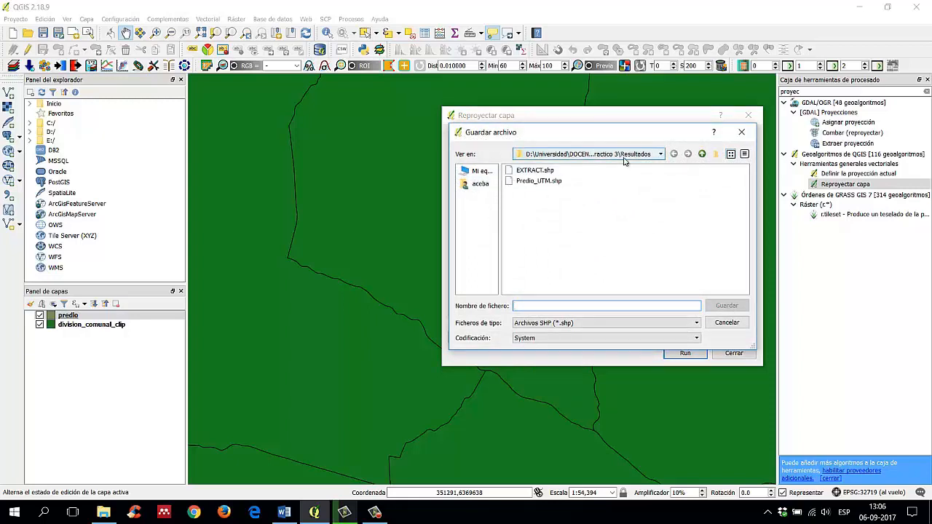
left_click(598, 162)
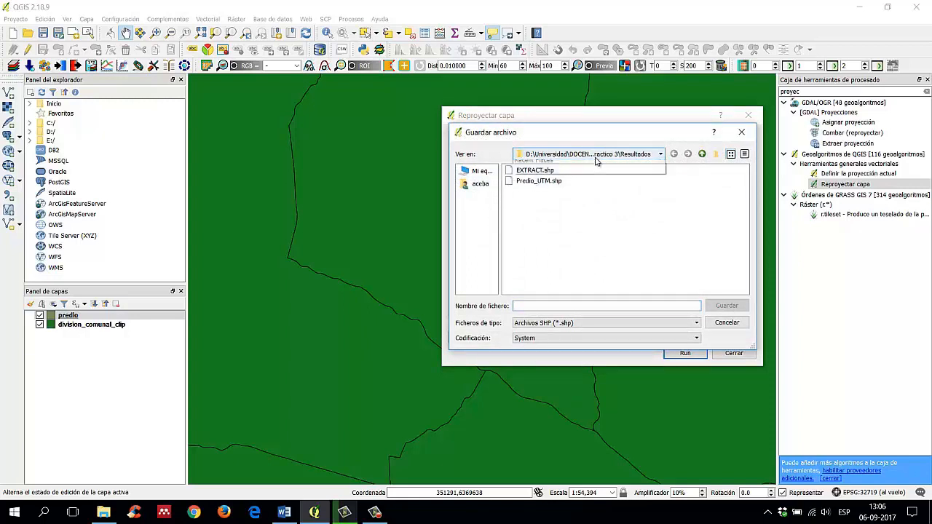
left_click(611, 142)
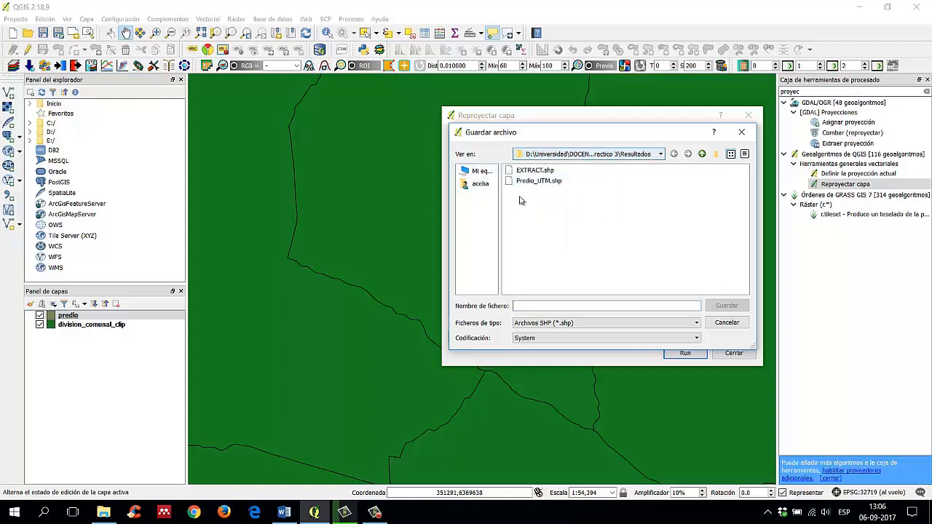
left_click(480, 171)
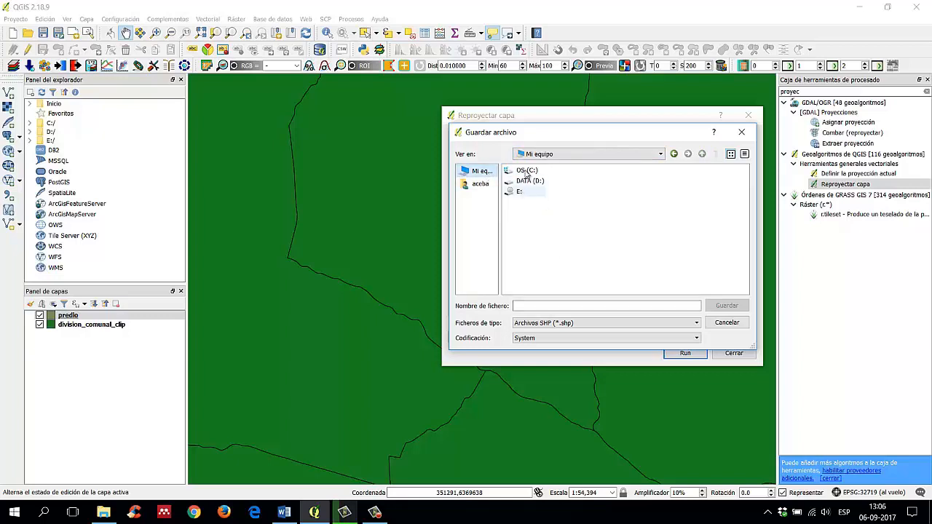
left_click(480, 184)
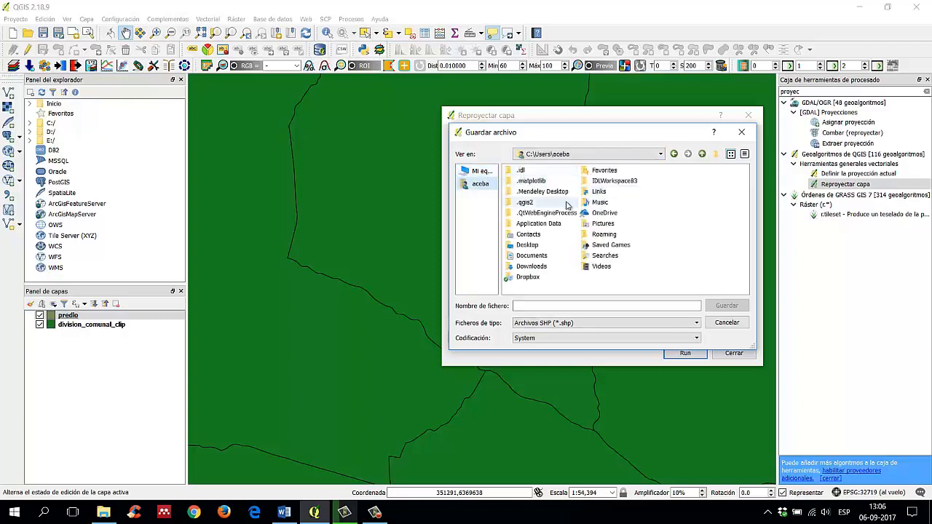
left_click(481, 171)
double_click(535, 172)
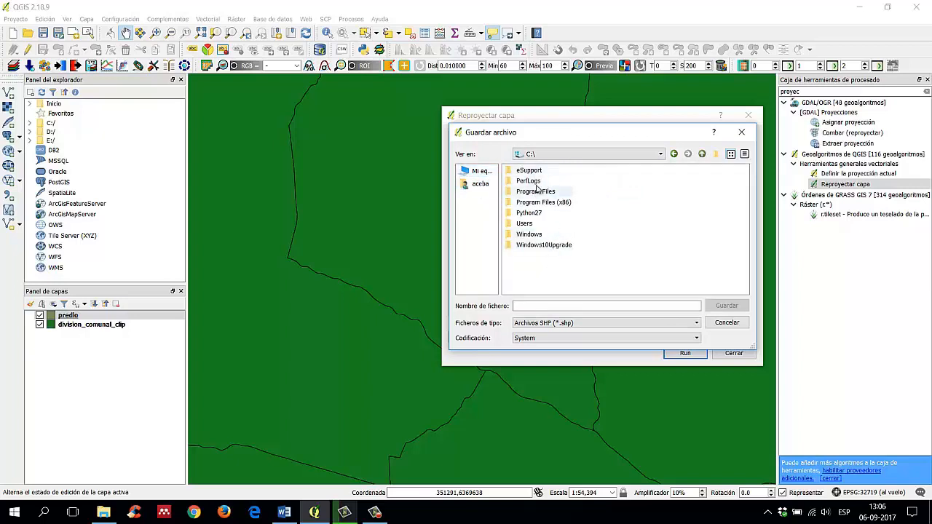
double_click(524, 223)
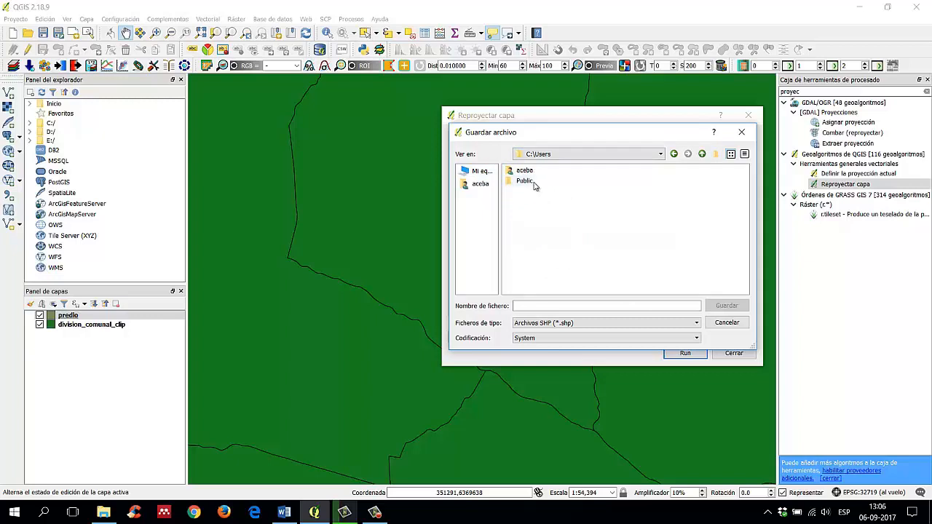
double_click(528, 172)
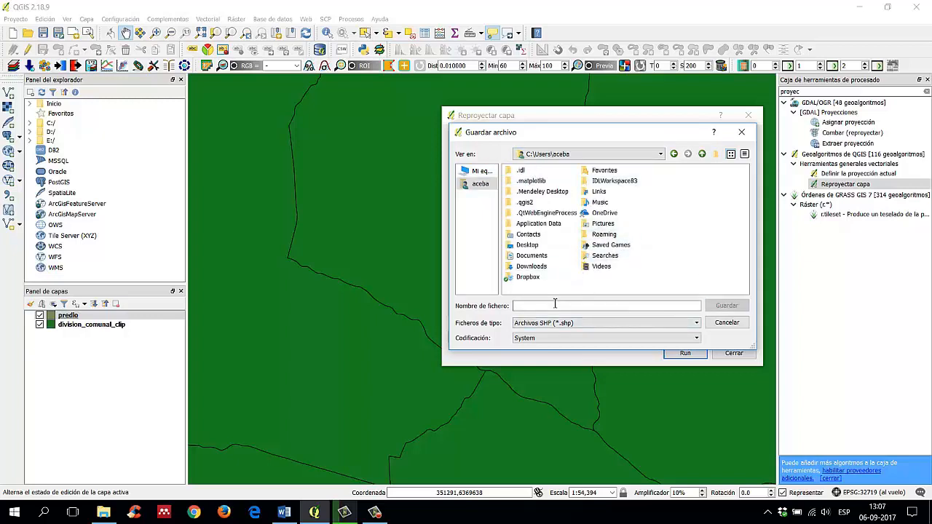
Step: Browse the save location to the CORFO-COPEVAL folder inside D:\Universidad\DOCENCIA\EXTENSION
left_click(480, 172)
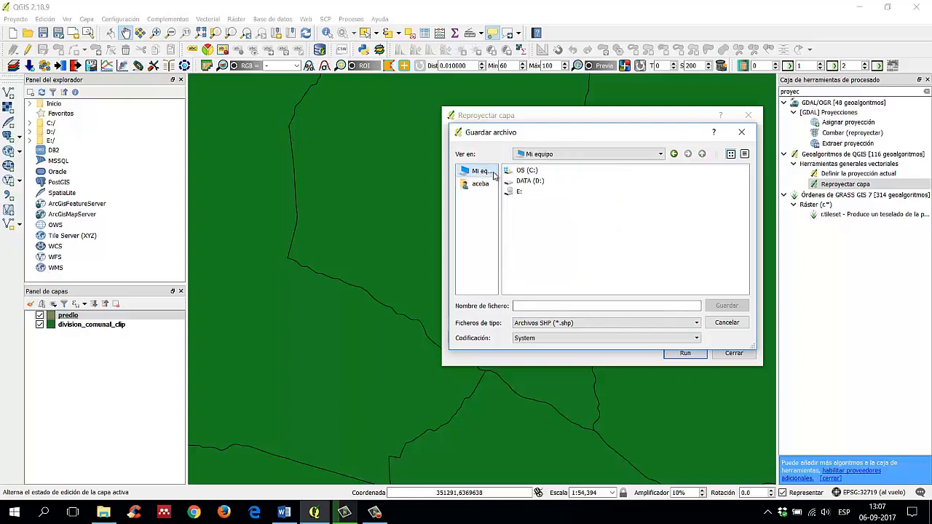
double_click(543, 182)
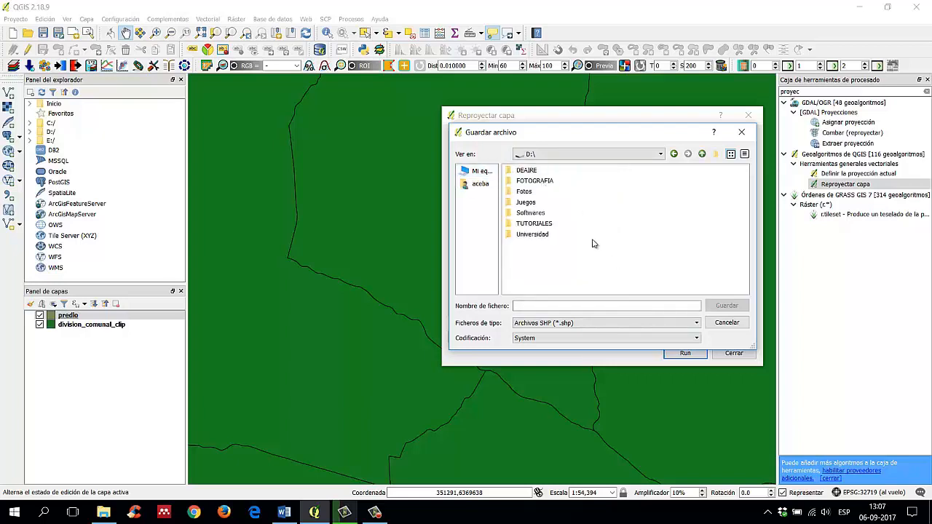
double_click(545, 234)
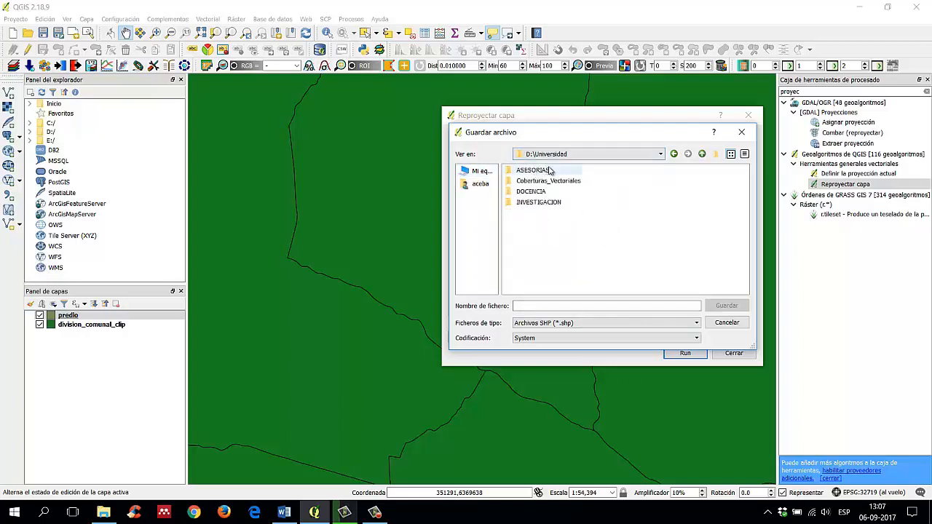
double_click(542, 193)
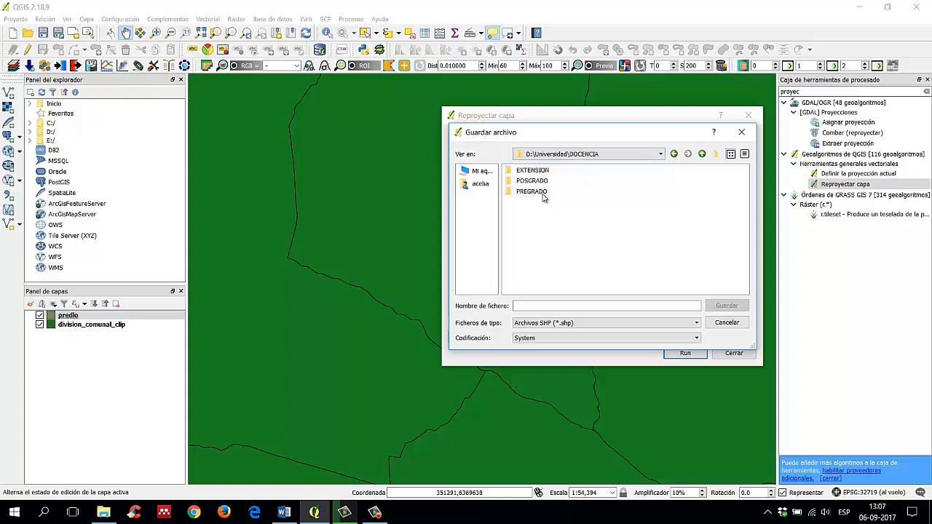
double_click(531, 172)
double_click(528, 171)
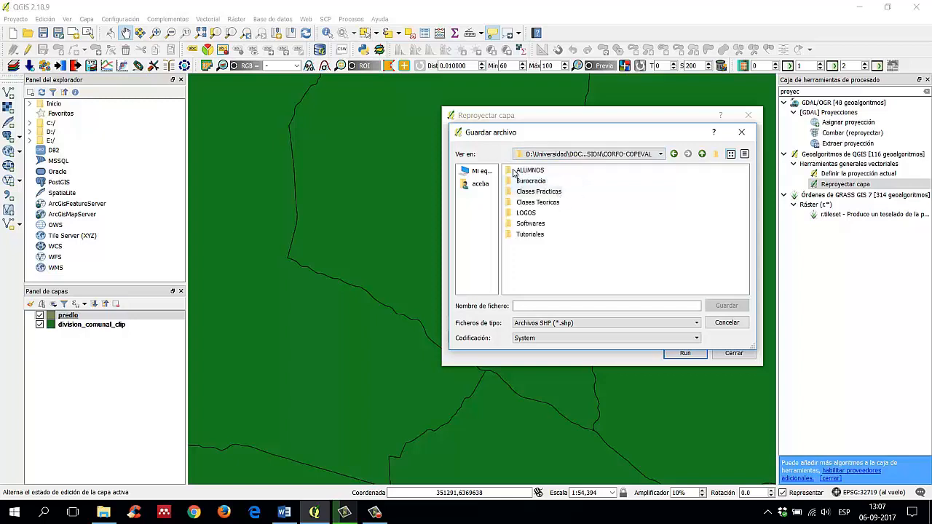
Step: Set the output location to the Clases Practicas\Practico 2\Materiales folder
left_click(541, 203)
left_click(542, 215)
left_click(548, 224)
left_click(546, 235)
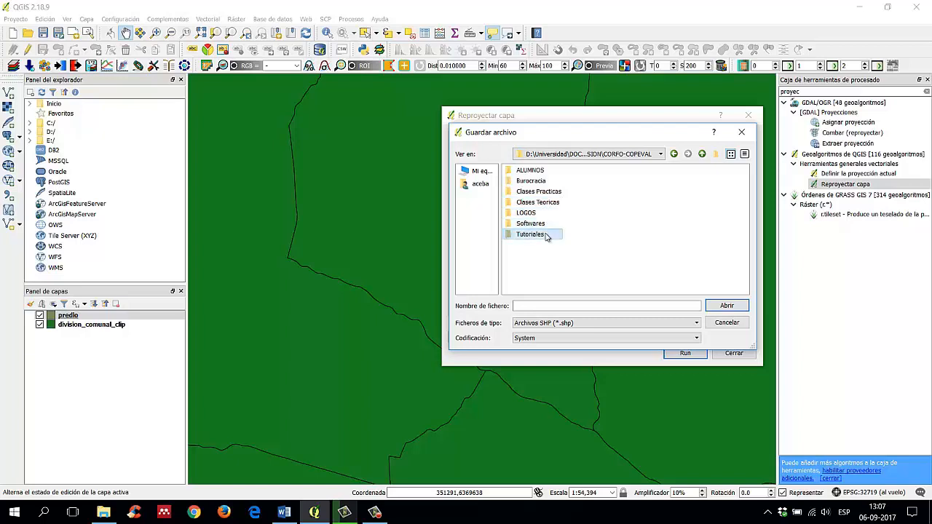
double_click(546, 190)
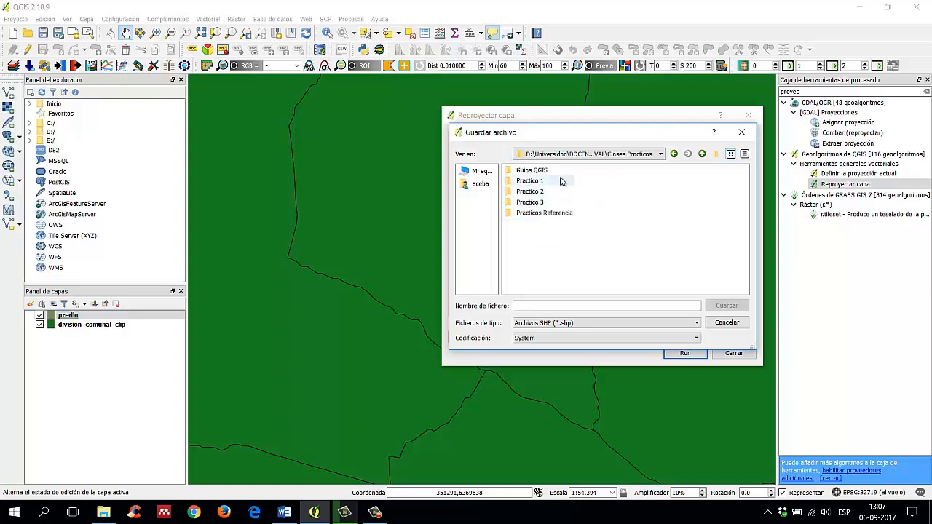
left_click(541, 205)
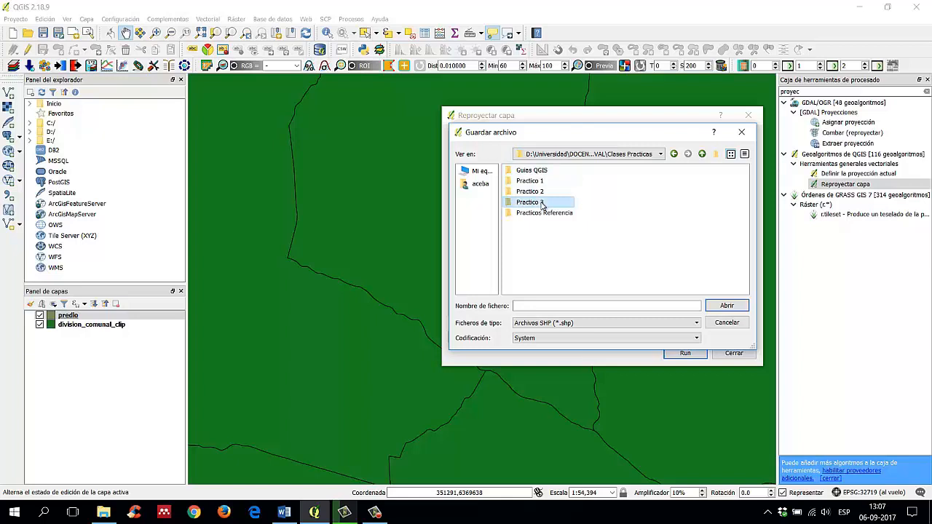
double_click(534, 191)
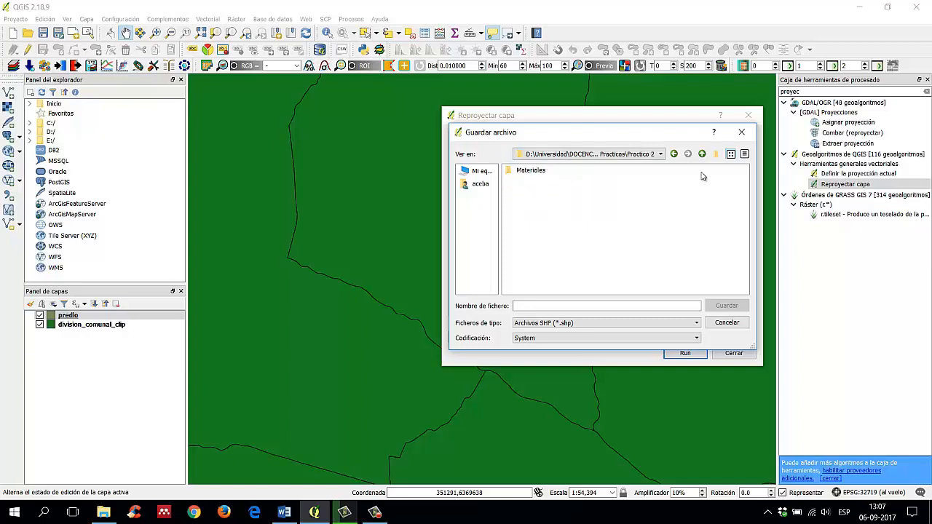
left_click(676, 154)
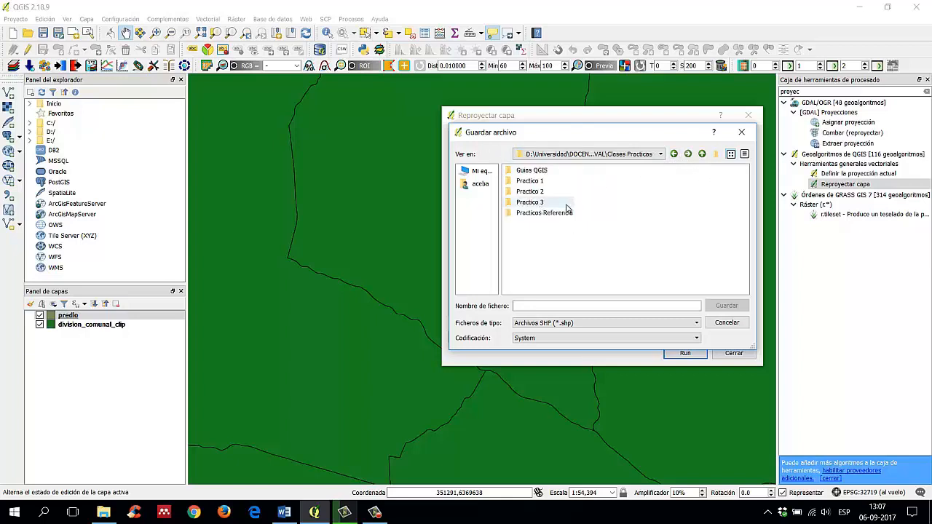
double_click(545, 192)
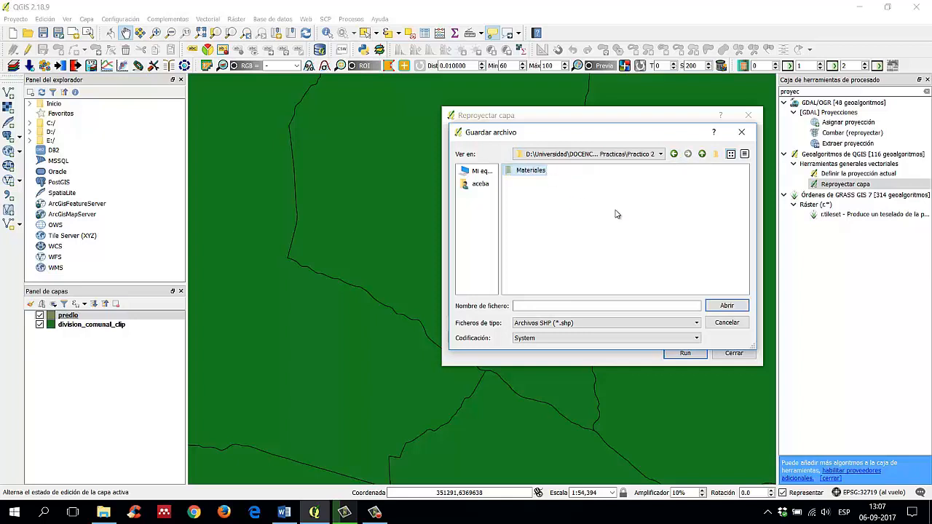
double_click(531, 170)
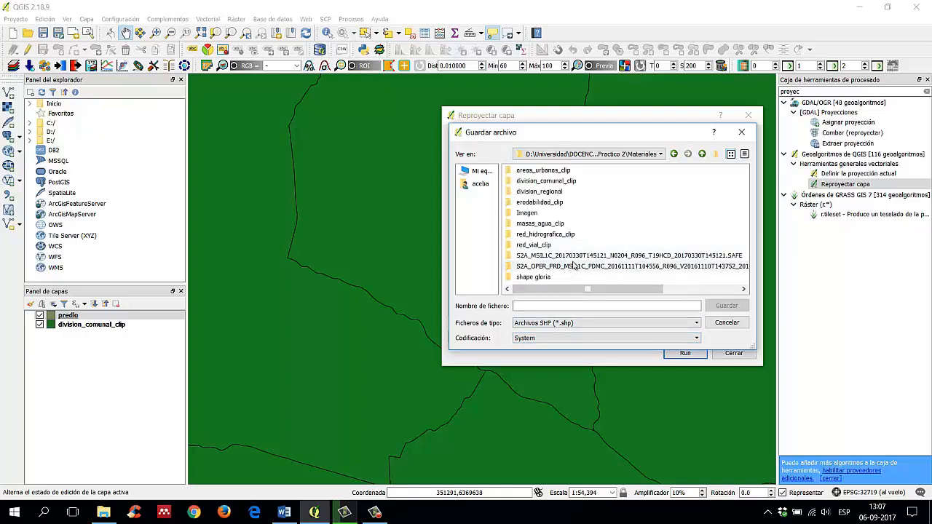
Step: Name the reprojected output file predioUTM19S
left_click(569, 306)
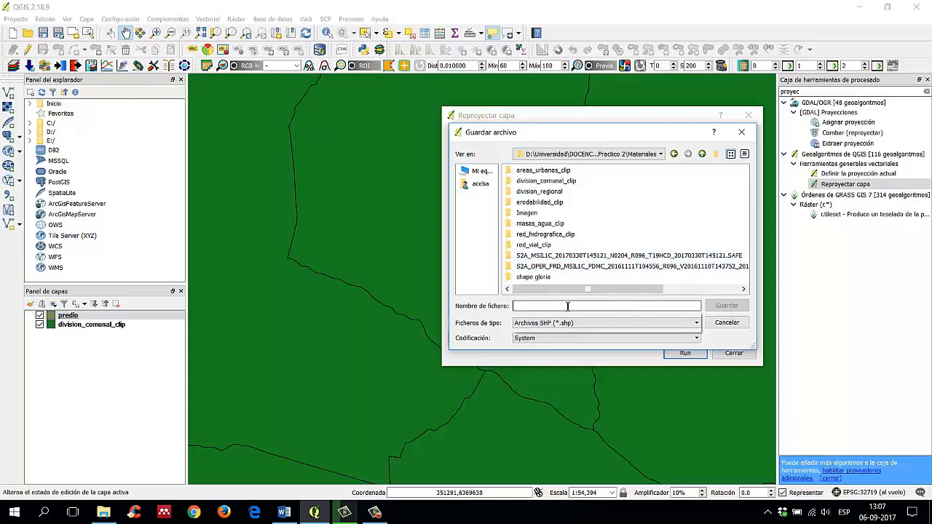
type("predio")
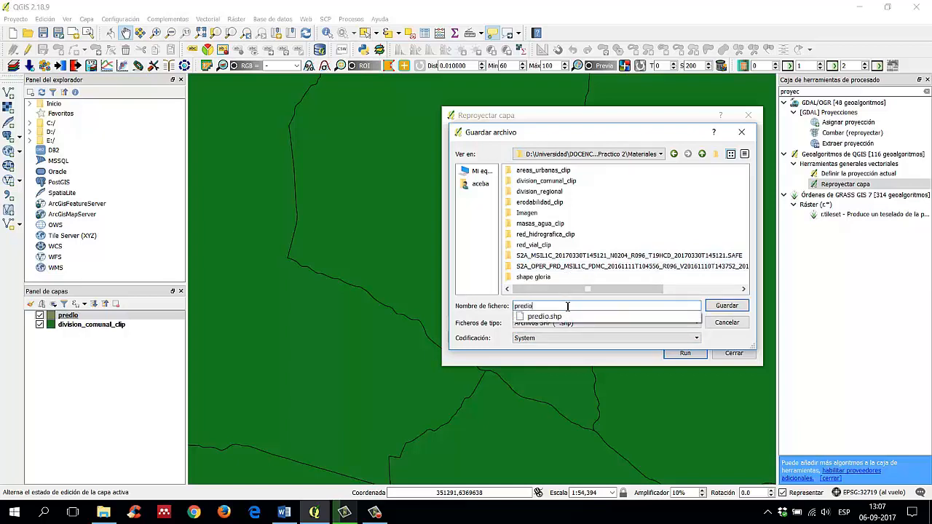
type("_")
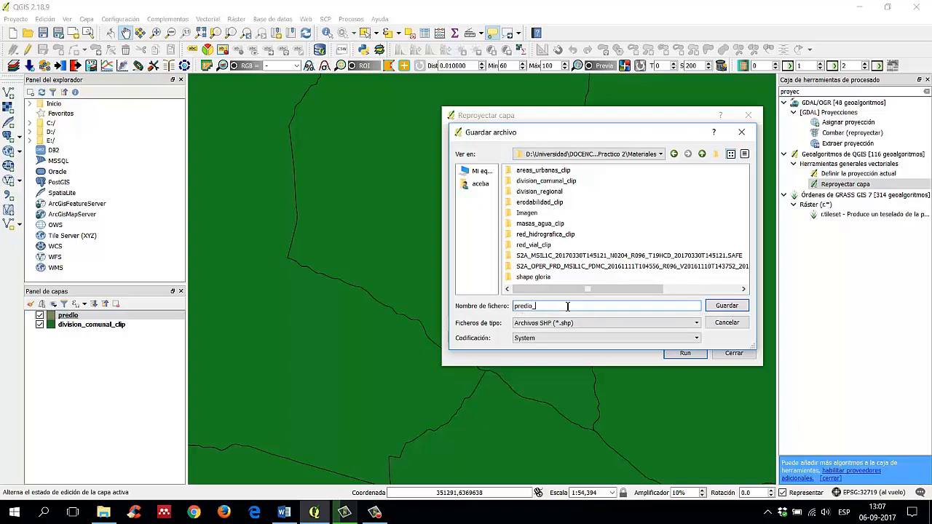
key("BackSpace")
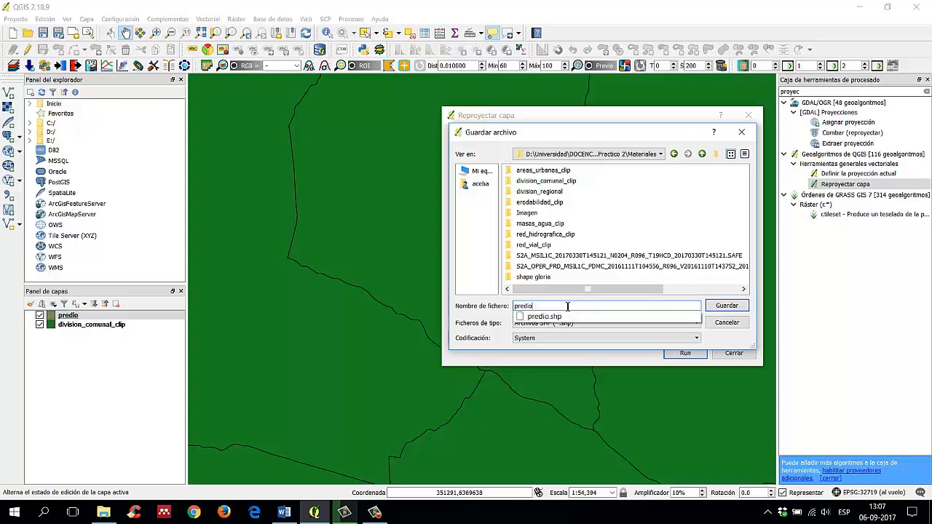
type("UTM19S")
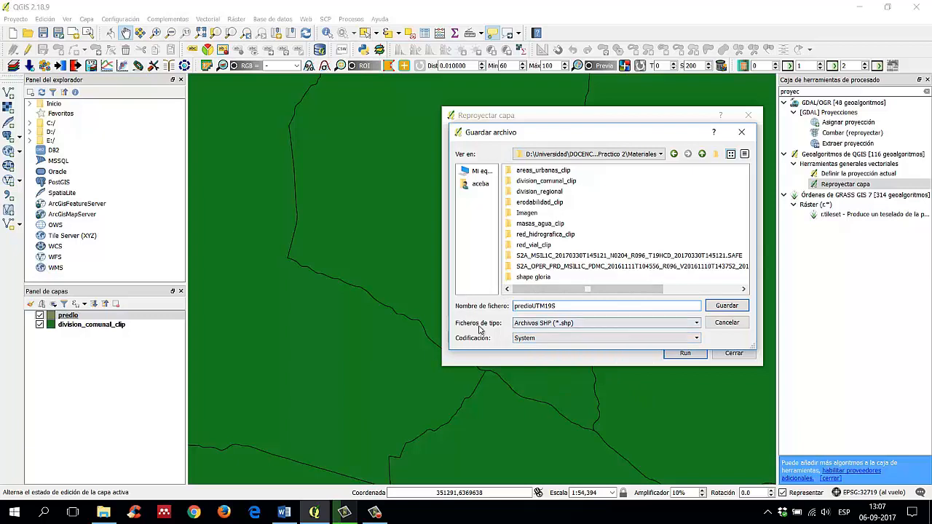
Step: Review the available output file types, keep Archivos SHP (*.shp), and confirm the output file
left_click(667, 326)
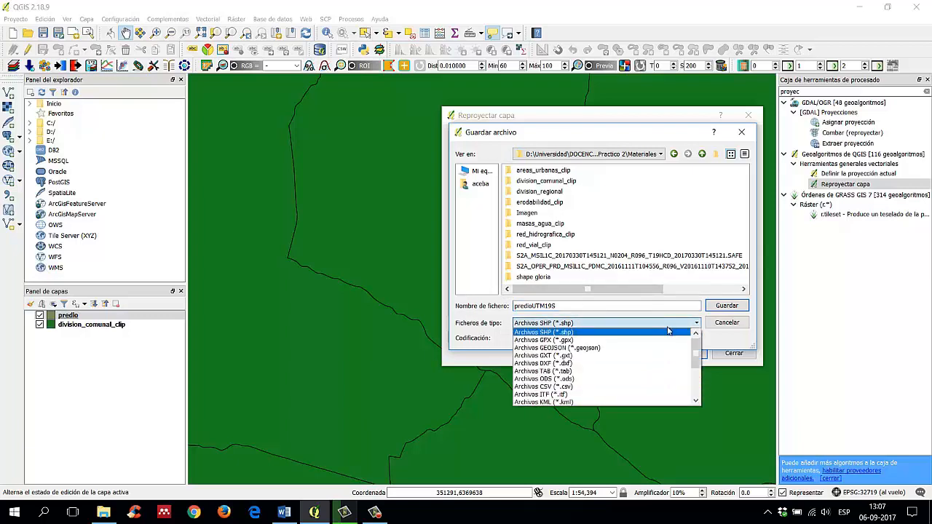
scroll(677, 389, "down", 3)
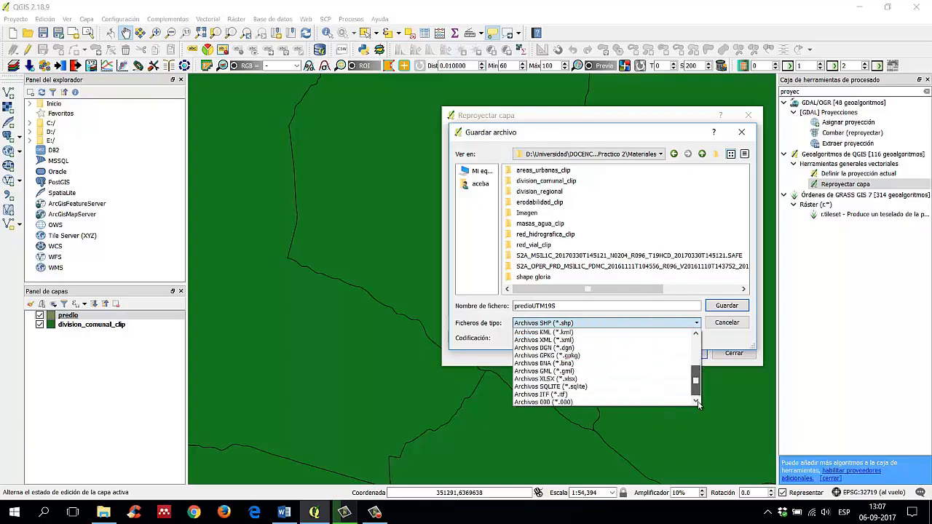
left_click_drag(697, 390, 694, 332)
left_click(553, 332)
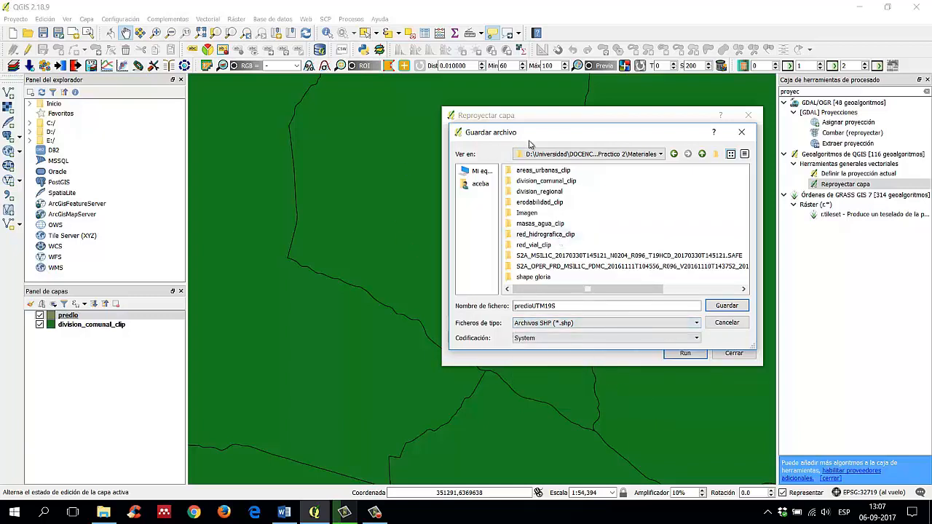
left_click(728, 305)
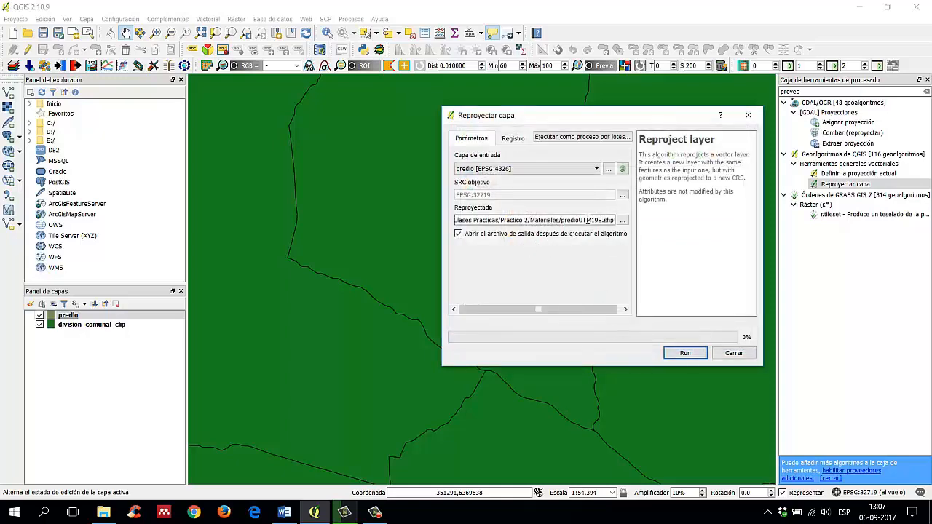
Step: Run the reprojection of predio to EPSG:32719, loading the output layer into the project
left_click(514, 138)
left_click(466, 138)
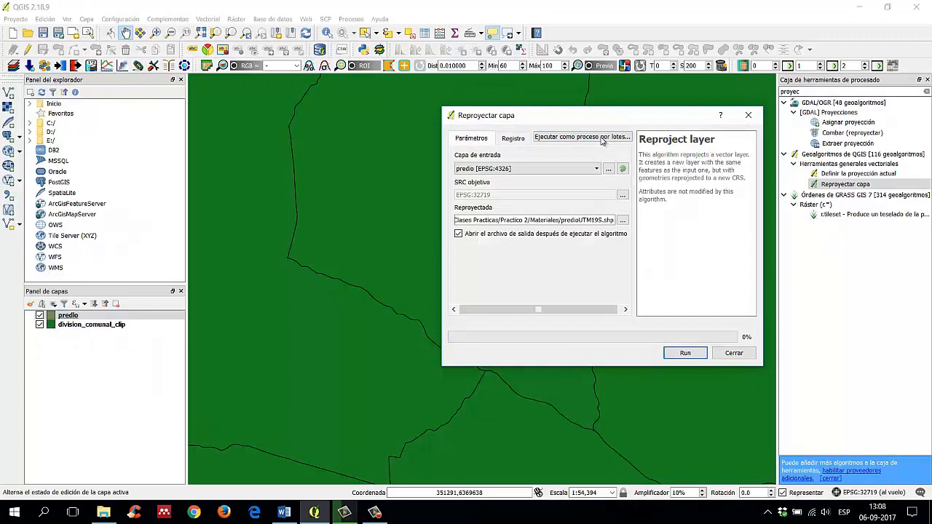
left_click(685, 353)
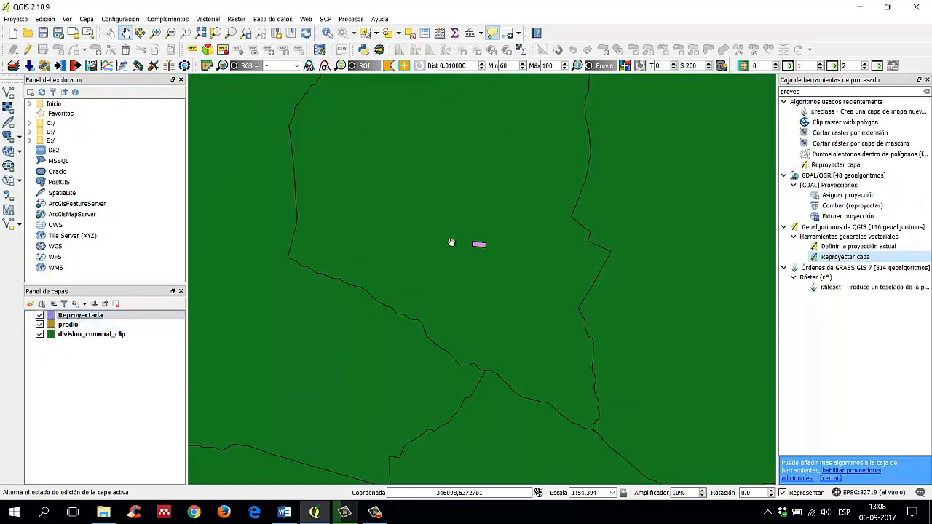
Step: Check the Reproyectada layer's coordinate reference system and the available CRS options in its properties, keeping EPSG:32719, WGS 84 / UTM zone 19S
left_click(39, 315)
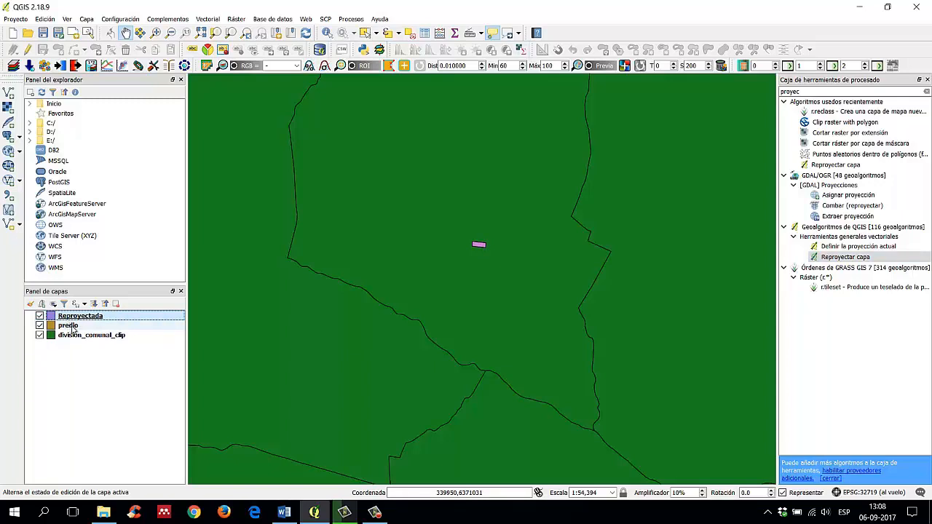
left_click(69, 326)
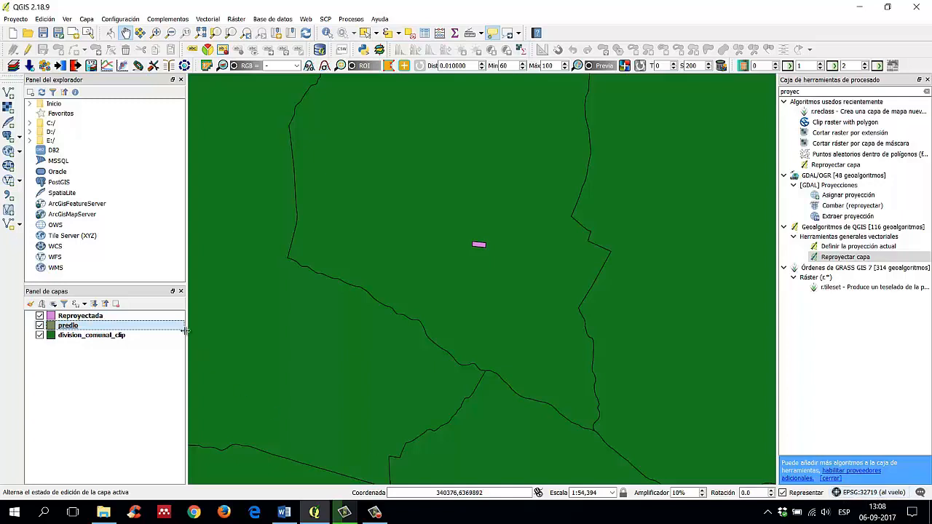
left_click(82, 317)
right_click(75, 319)
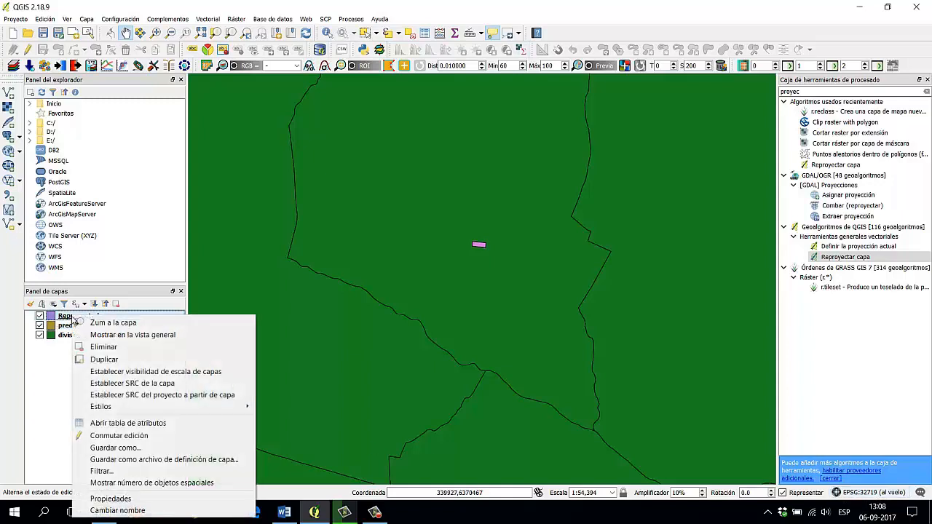
left_click(156, 499)
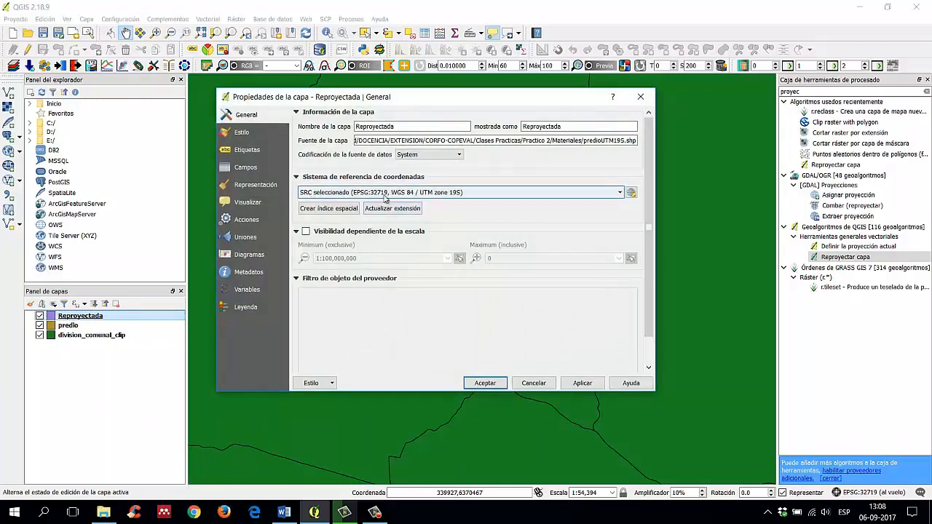
left_click(546, 193)
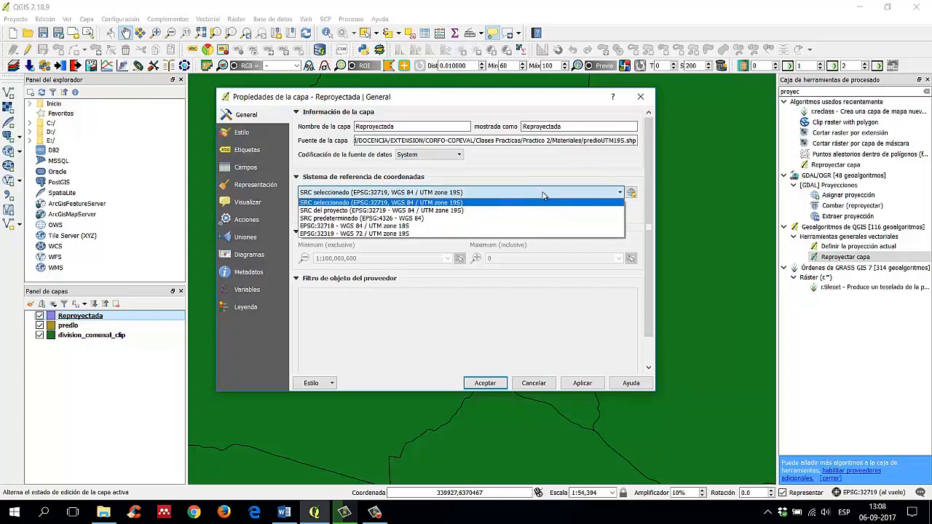
left_click(541, 195)
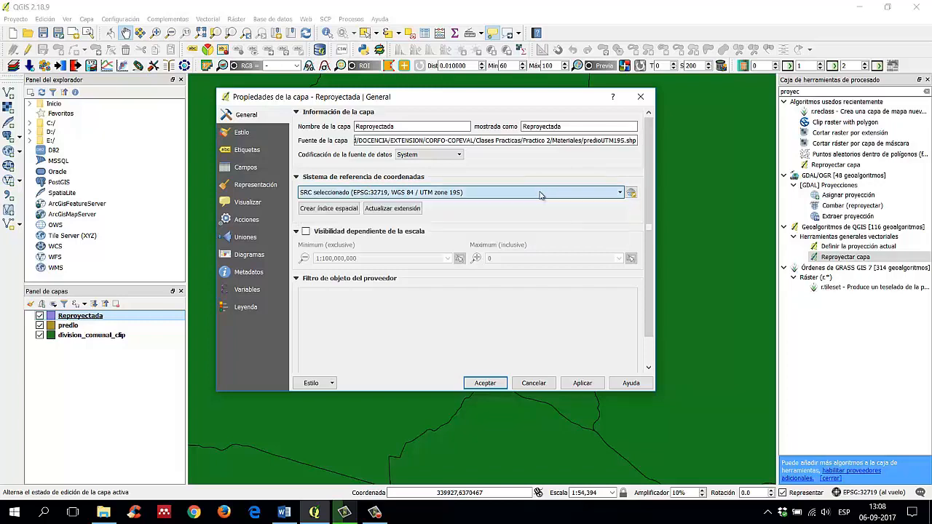
left_click(505, 385)
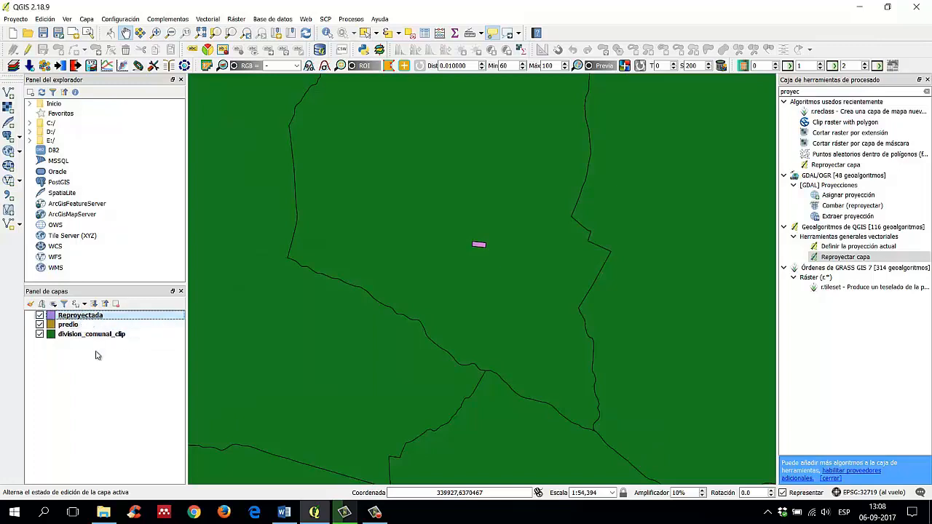
left_click(103, 384)
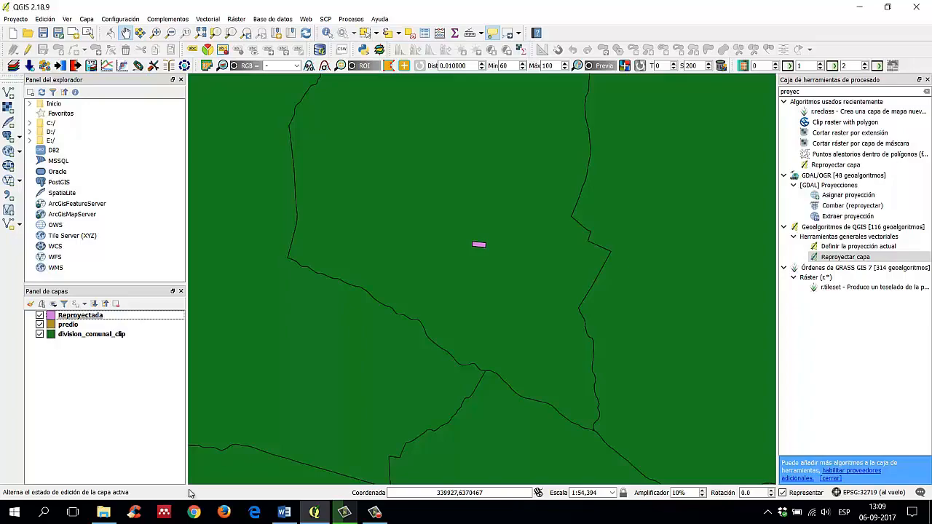
Step: Switch to Word, review the project and layer reference system instructions in Sesion_Practica_2_SIN LOGOS.docx, and return to QGIS
left_click(284, 512)
scroll(386, 297, "up", 10)
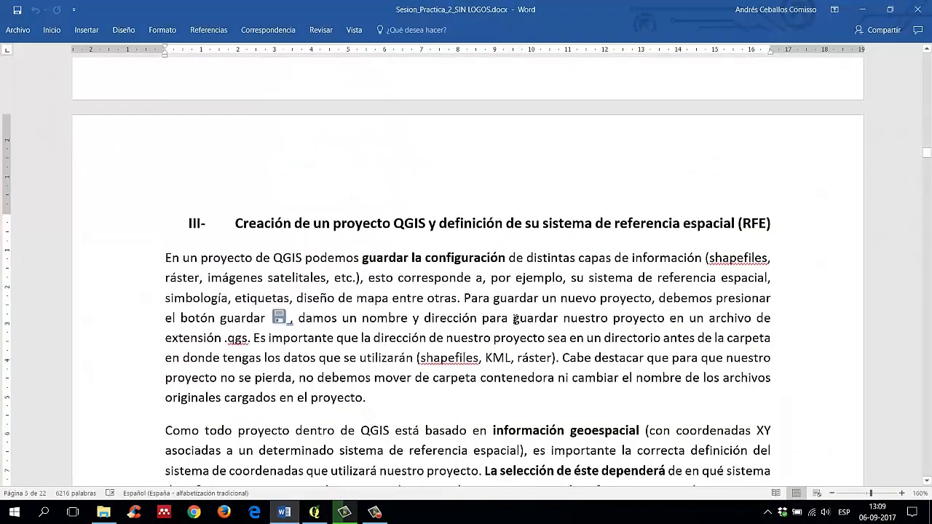
scroll(514, 321, "down", 15)
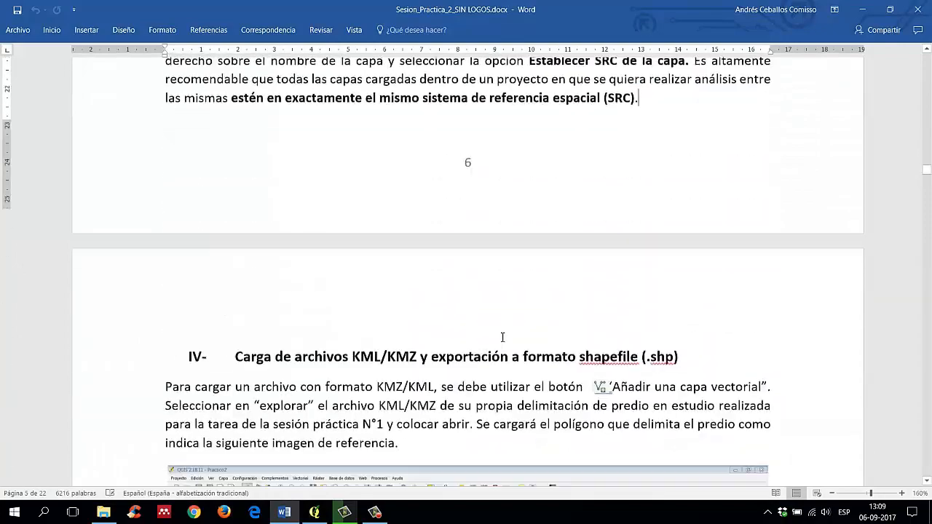
scroll(501, 339, "up", 6)
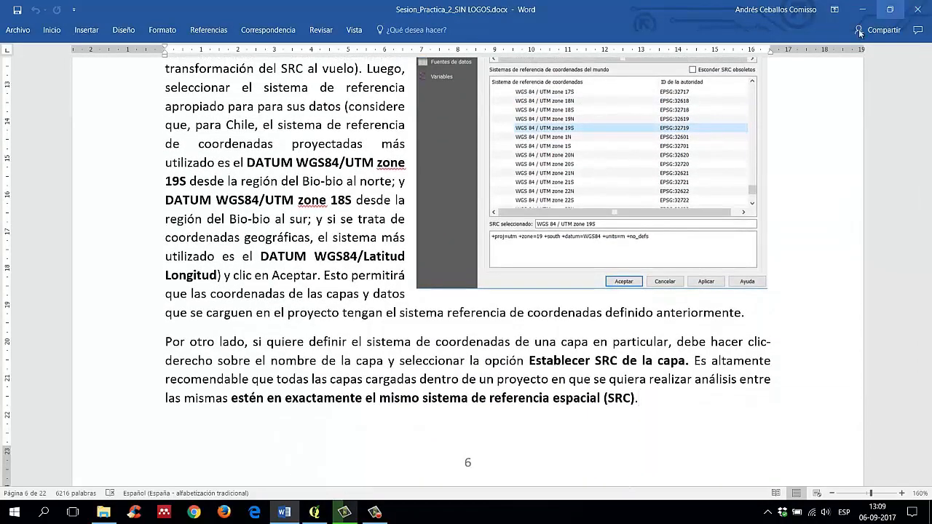
scroll(459, 347, "up", 3)
scroll(656, 277, "down", 4)
scroll(725, 241, "up", 3)
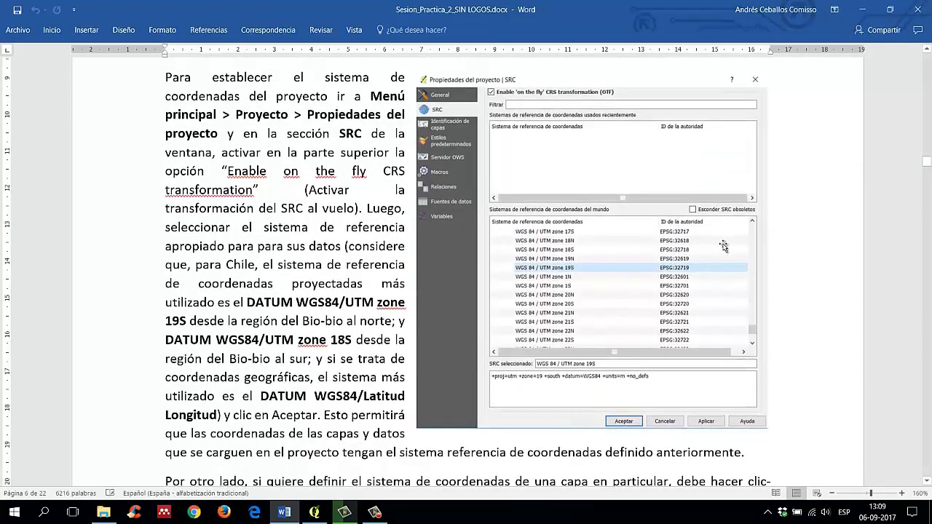
scroll(573, 273, "down", 4)
scroll(573, 272, "up", 3)
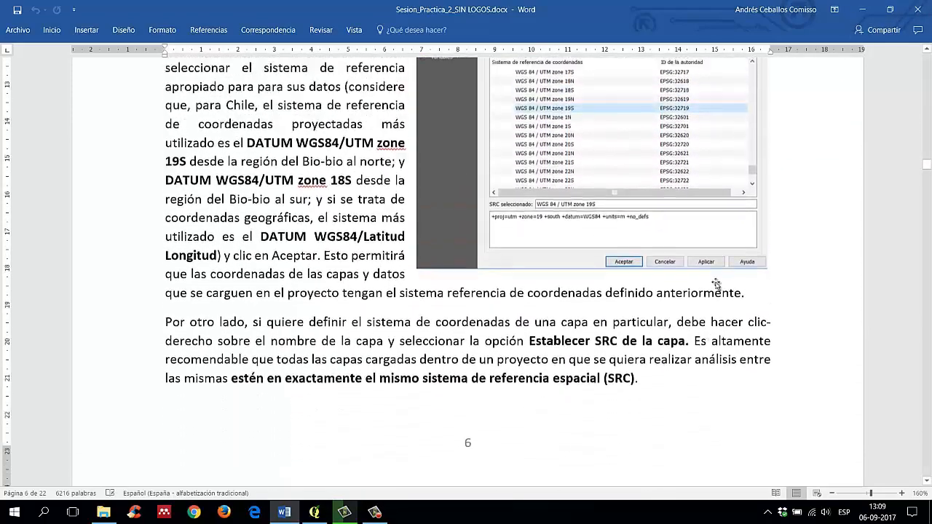
scroll(616, 365, "down", 1)
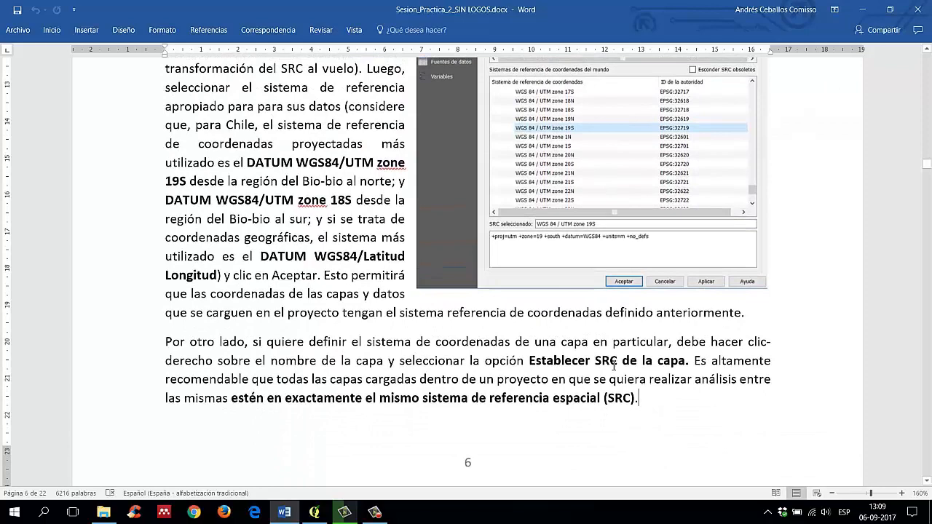
left_click(863, 10)
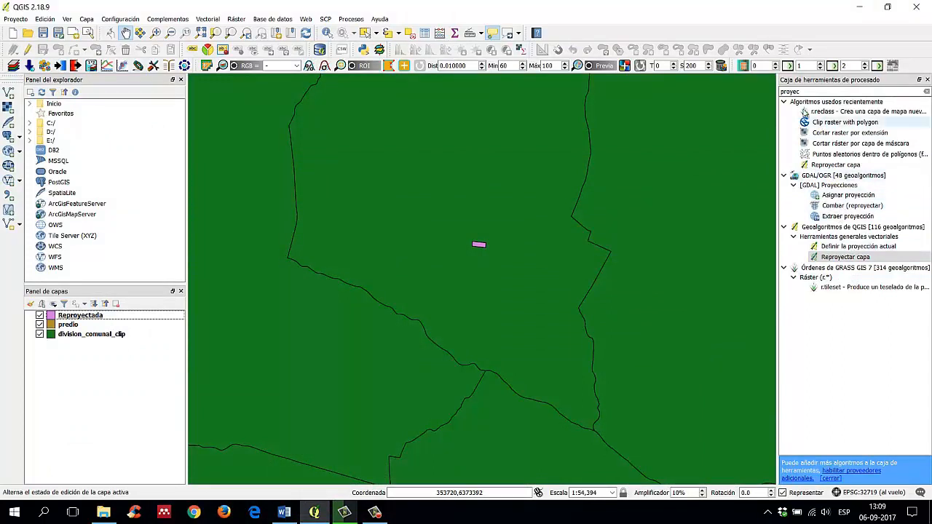
left_click(785, 102)
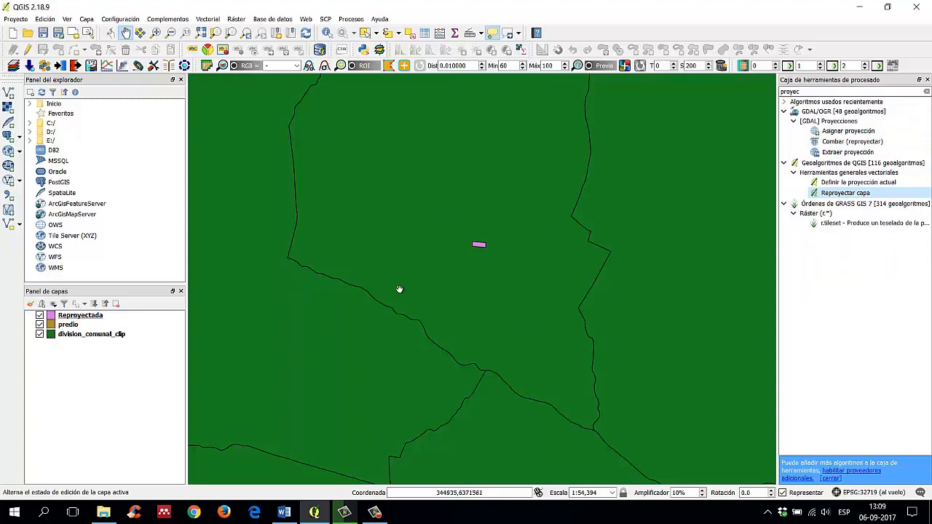
left_click(374, 513)
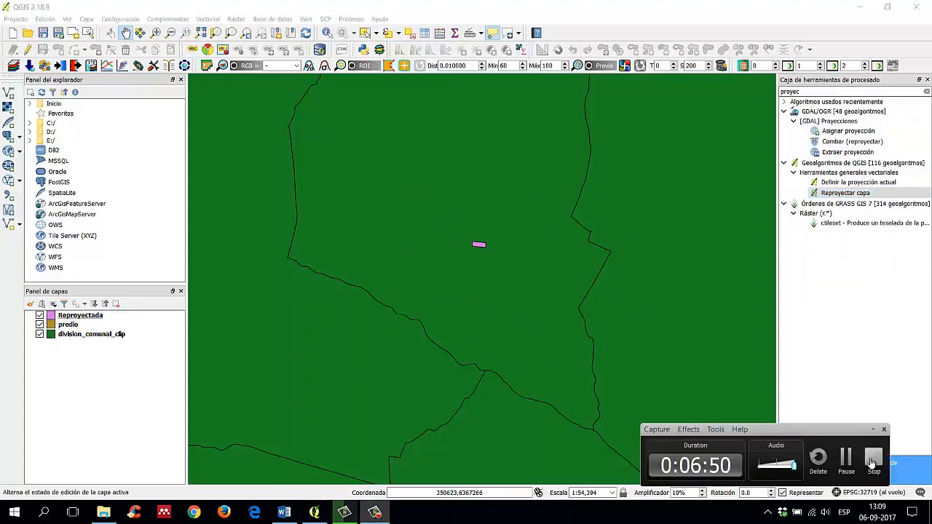